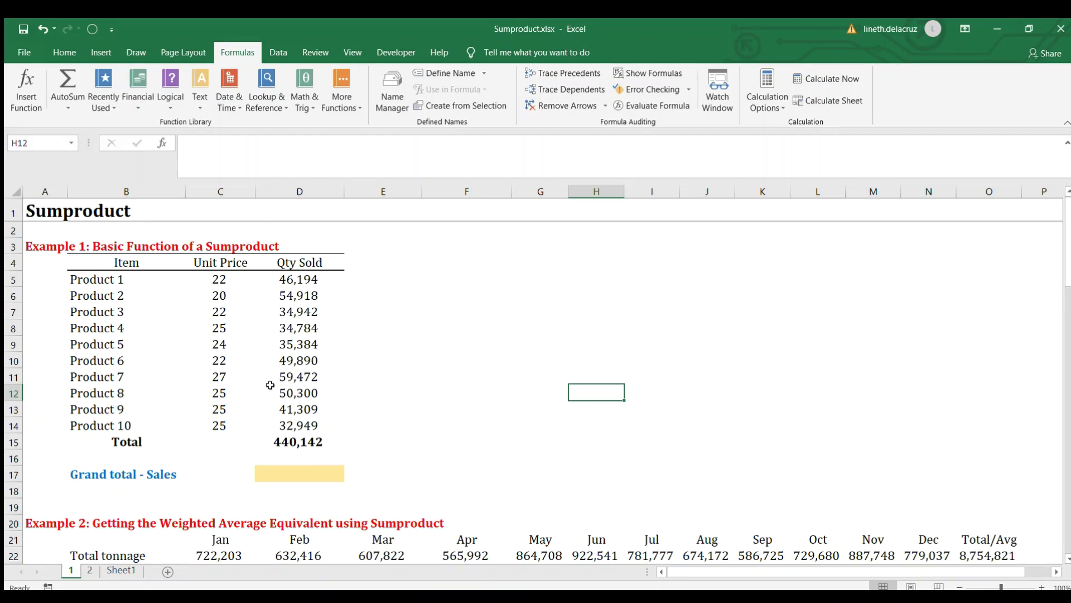
Calculate Product 1's sales in E5 by multiplying unit price by quantity sold with =C5*D5.
{"action": "left_click", "coordinate": [367, 277]}
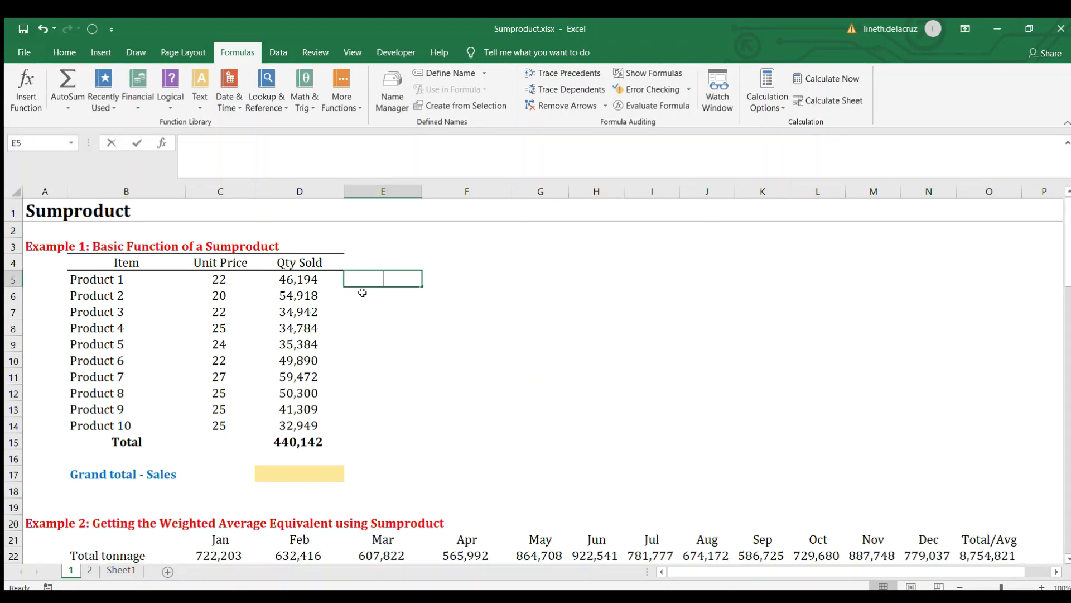
{"action": "type", "text": "="}
{"action": "key", "text": "Left"}
{"action": "key", "text": "Left"}
{"action": "type", "text": "*"}
{"action": "key", "text": "Left"}
{"action": "key", "text": "Return"}
{"action": "key", "text": "Up"}
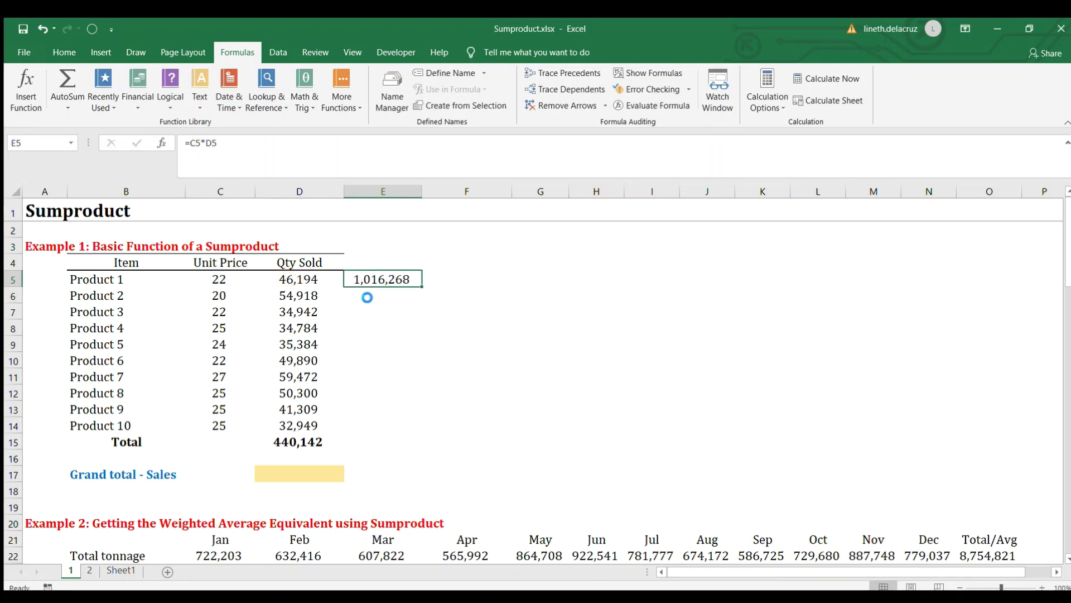
Copy the E5 sales formula down to E6:E14 for the remaining nine products.
{"action": "key", "text": "ctrl+c"}
{"action": "key", "text": "Down"}
{"action": "key", "text": "shift+Down"}
{"action": "key", "text": "shift+Down"}
{"action": "key", "text": "shift+Down"}
{"action": "key", "text": "shift+Down"}
{"action": "key", "text": "shift+Down"}
{"action": "key", "text": "shift+Down"}
{"action": "key", "text": "shift+Down"}
{"action": "key", "text": "shift+Down"}
{"action": "key", "text": "ctrl+v"}
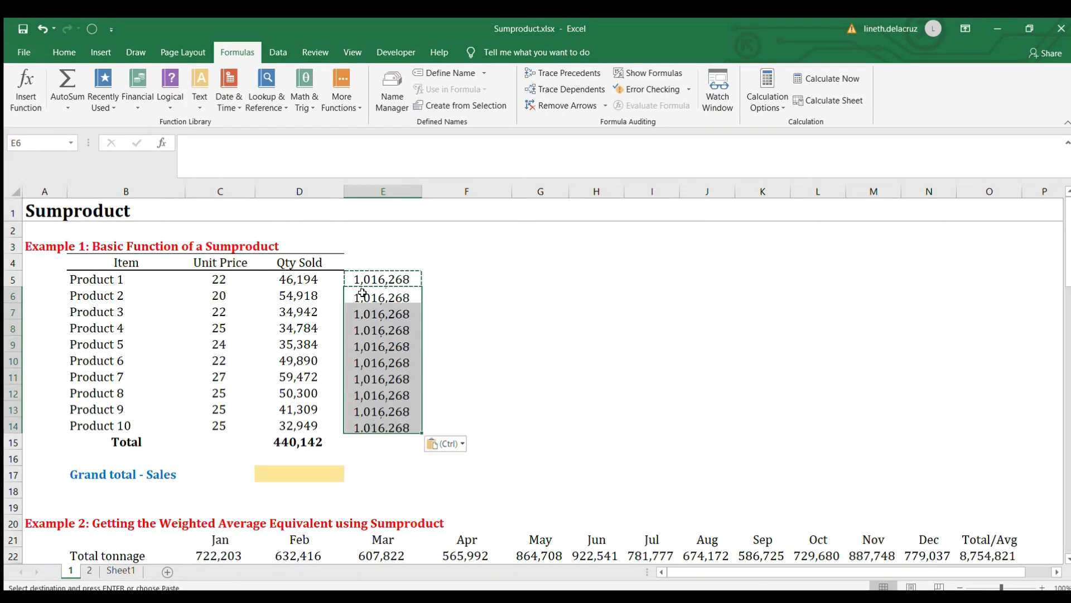
Total the product sales column in E15 with a SUM formula over the ten product rows.
{"action": "key", "text": "ctrl+Down"}
{"action": "key", "text": "Down"}
{"action": "key", "text": "Escape"}
{"action": "type", "text": "=sum("}
{"action": "key", "text": "Up"}
{"action": "key", "text": "ctrl+shift+Up"}
{"action": "key", "text": "Return"}
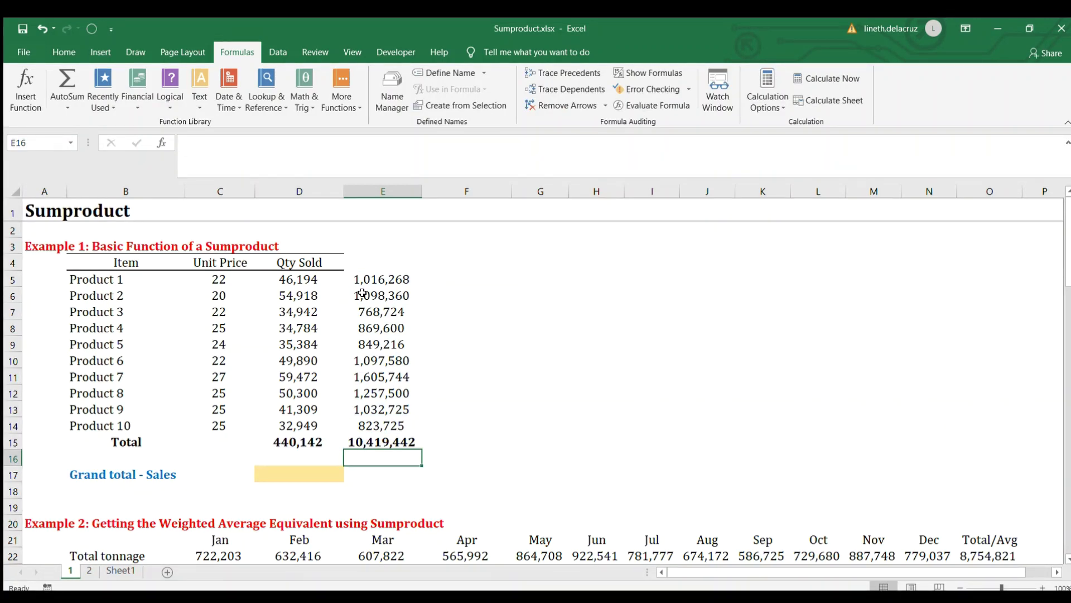
Calculate the Grand total - Sales in D17 with =SUMPRODUCT(C5:C14,D5:D14).
{"action": "left_click", "coordinate": [285, 477]}
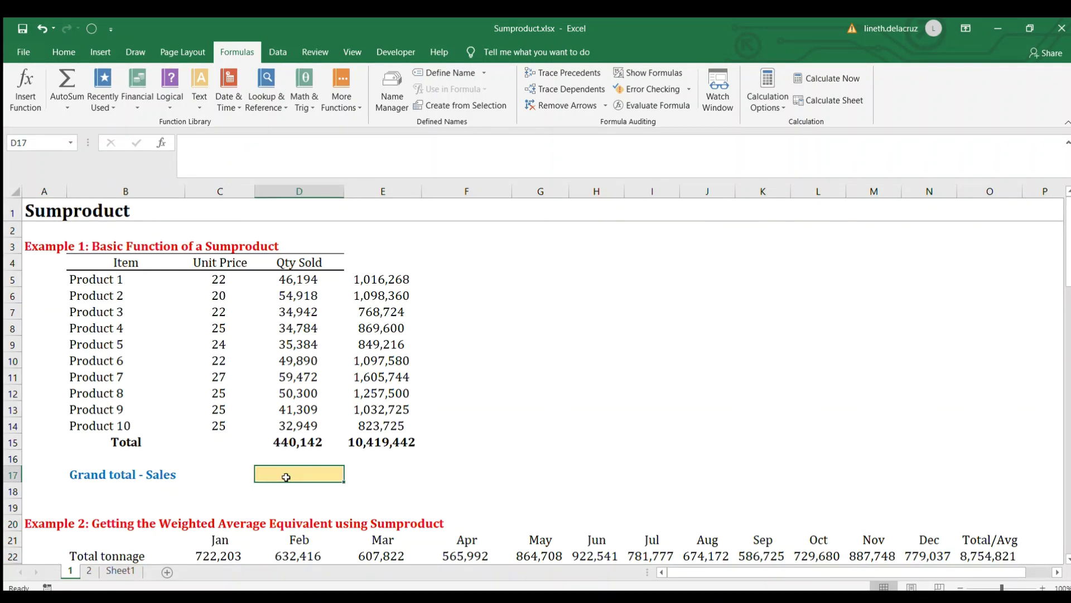
{"action": "type", "text": "=sumproduct("}
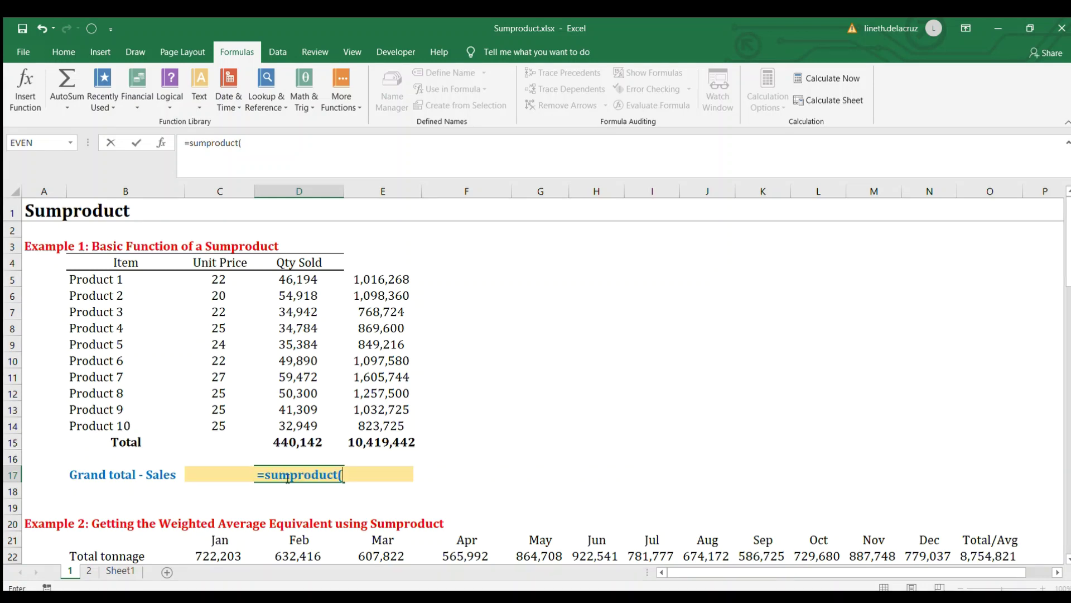
{"action": "left_click_drag", "start_coordinate": [234, 278], "coordinate": [241, 418]}
{"action": "type", "text": ","}
{"action": "left_click_drag", "start_coordinate": [294, 278], "coordinate": [304, 424]}
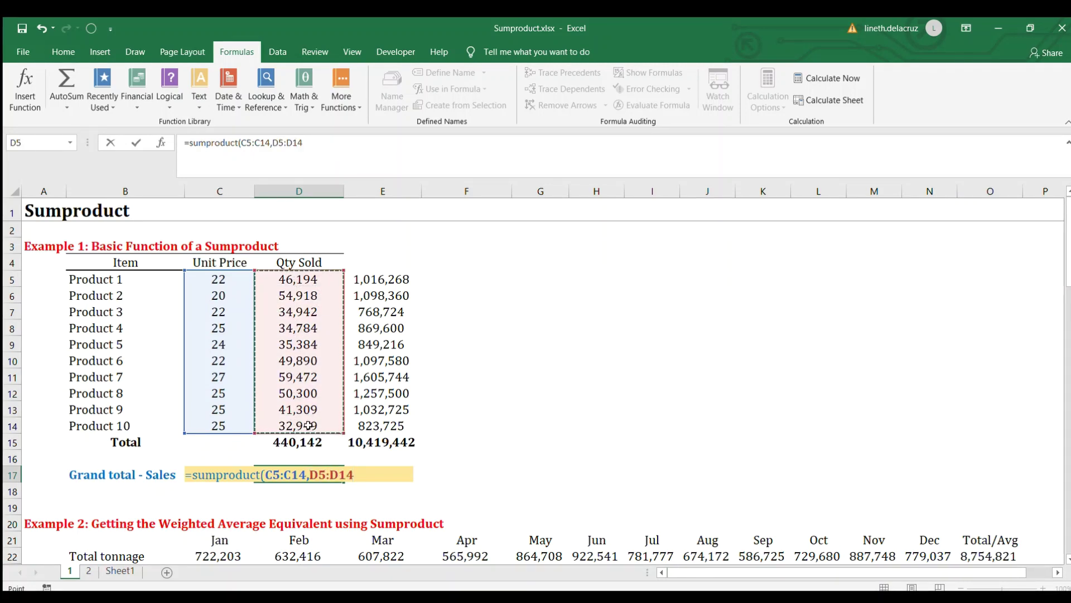
{"action": "key", "text": "Return"}
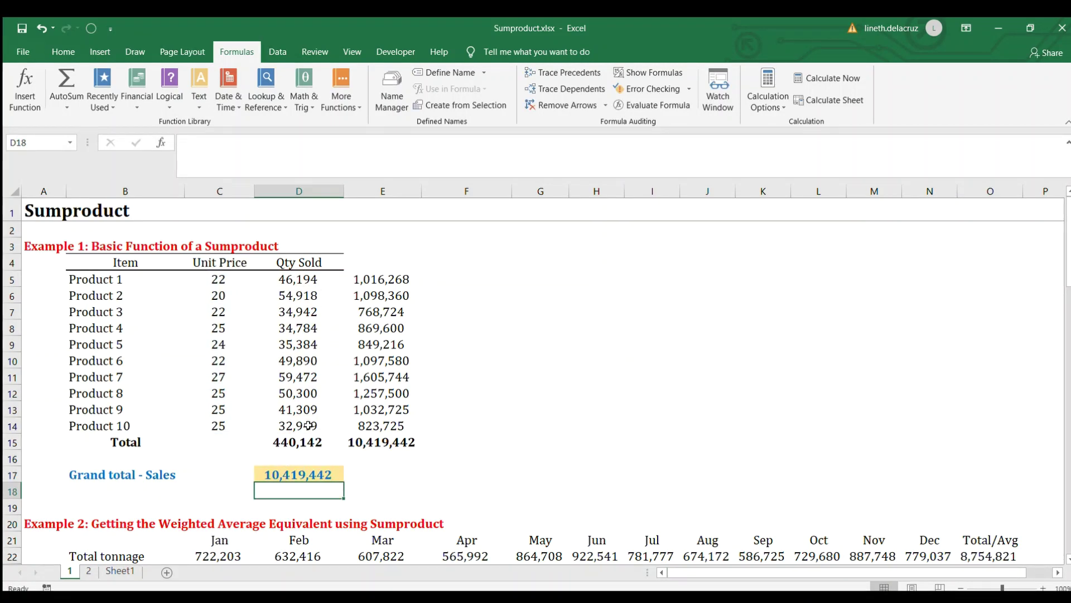
Compare the totals in E15 and D17, and examine how the SUMPRODUCT formula in D17 is built.
{"action": "left_click", "coordinate": [400, 443]}
{"action": "left_click", "coordinate": [326, 472], "text": "ctrl"}
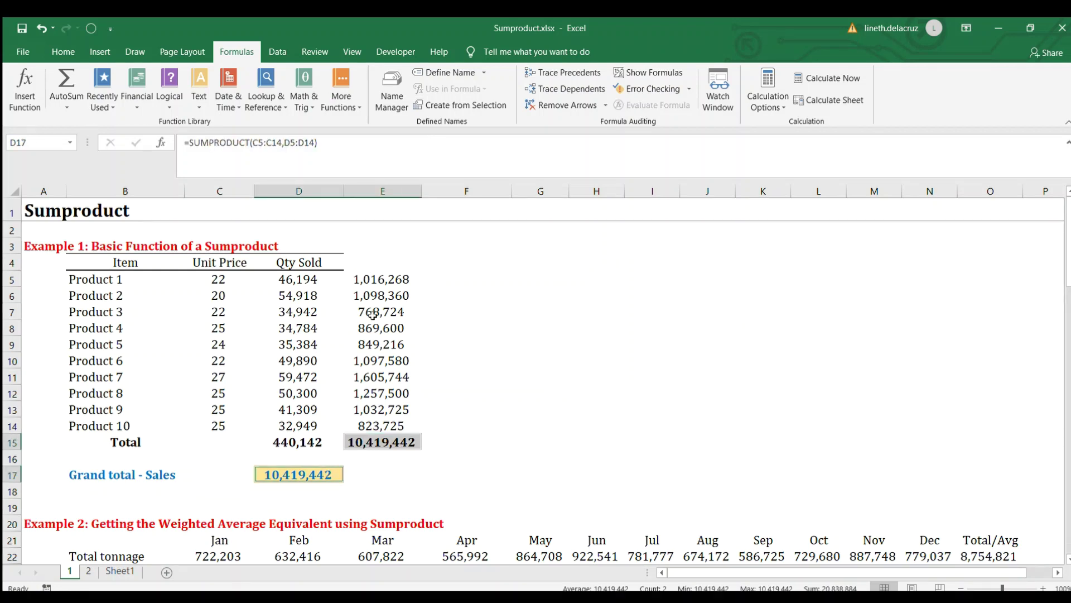
{"action": "left_click", "coordinate": [426, 380]}
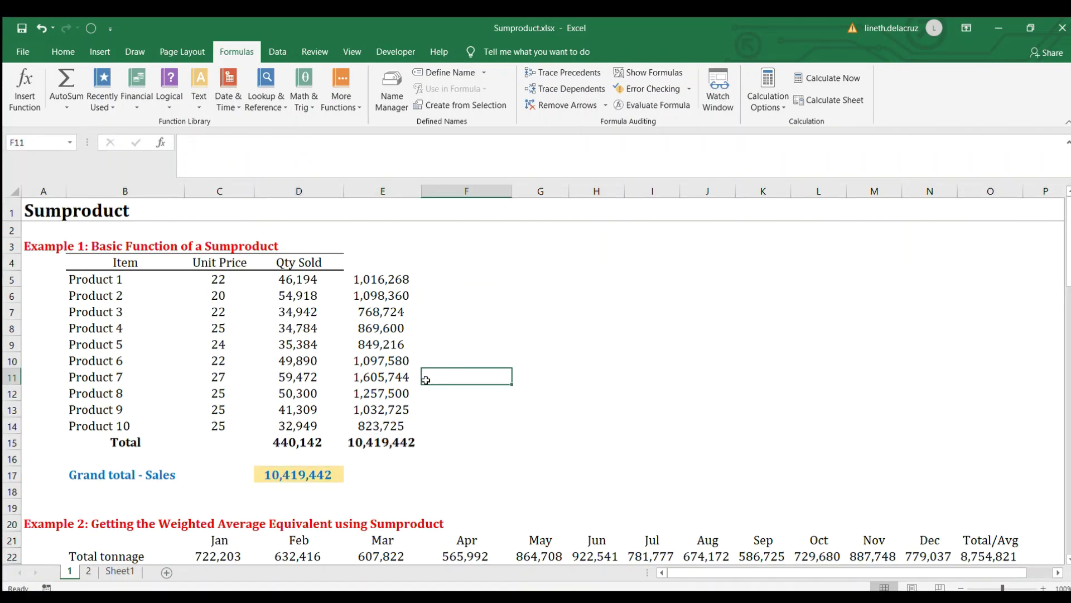
{"action": "left_click", "coordinate": [306, 473]}
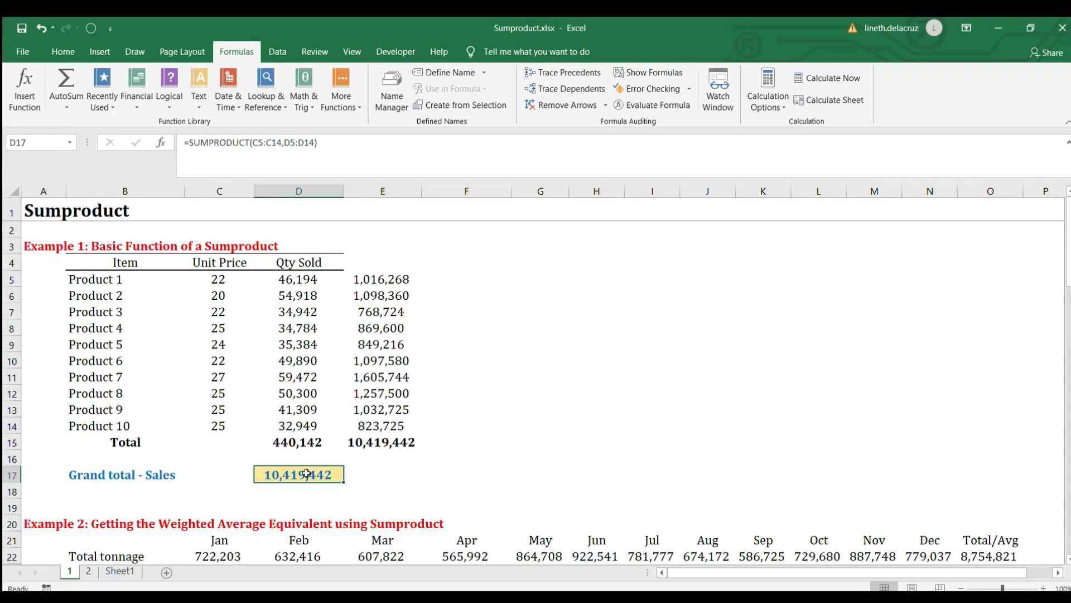
{"action": "double_click", "coordinate": [306, 473]}
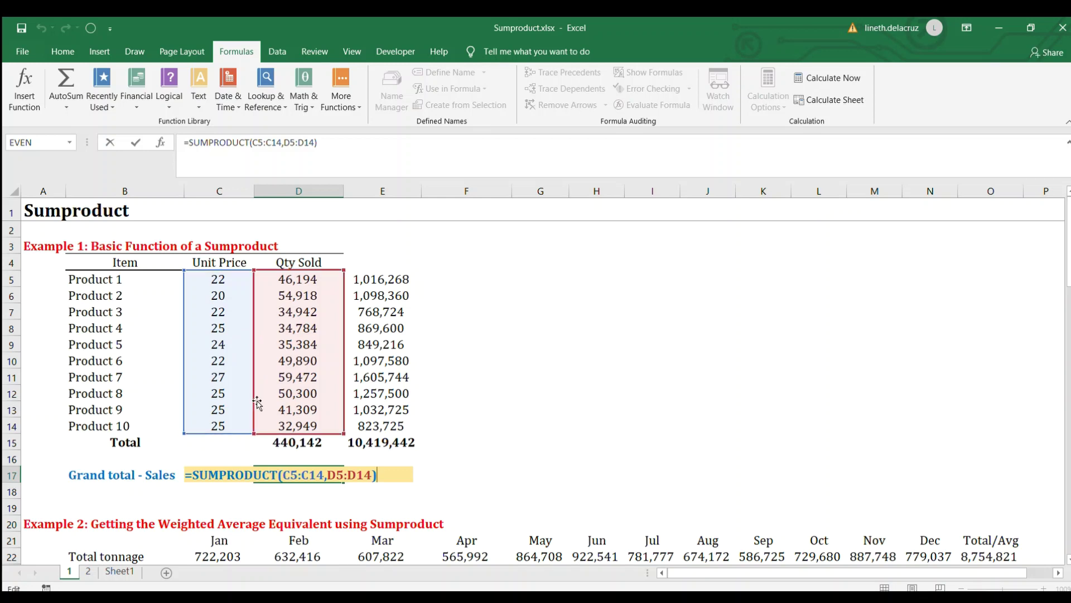
{"action": "left_click_drag", "start_coordinate": [217, 473], "coordinate": [192, 474]}
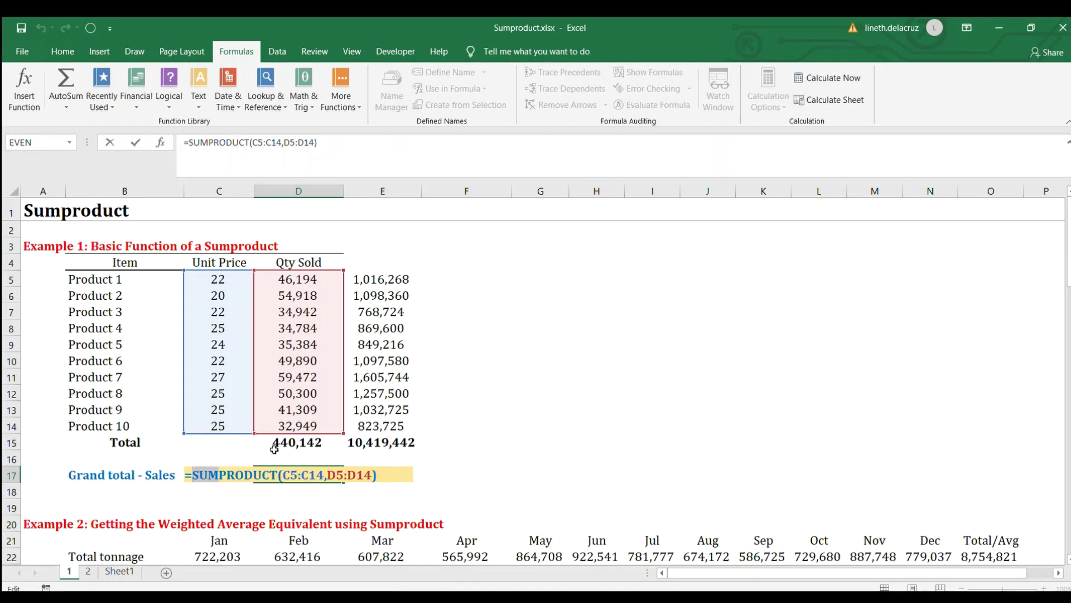
{"action": "key", "text": "Escape"}
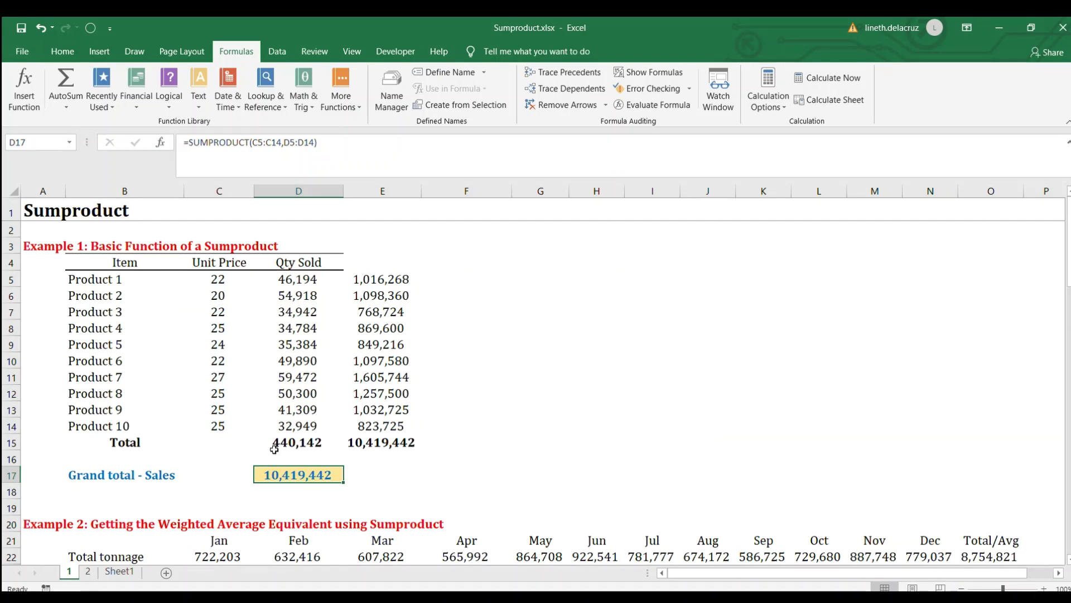
Examine the Example 2 table and the formula behind the average metal grade in O23.
{"action": "scroll", "coordinate": [274, 449], "scroll_direction": "down", "scroll_amount": 3}
{"action": "left_click", "coordinate": [273, 452]}
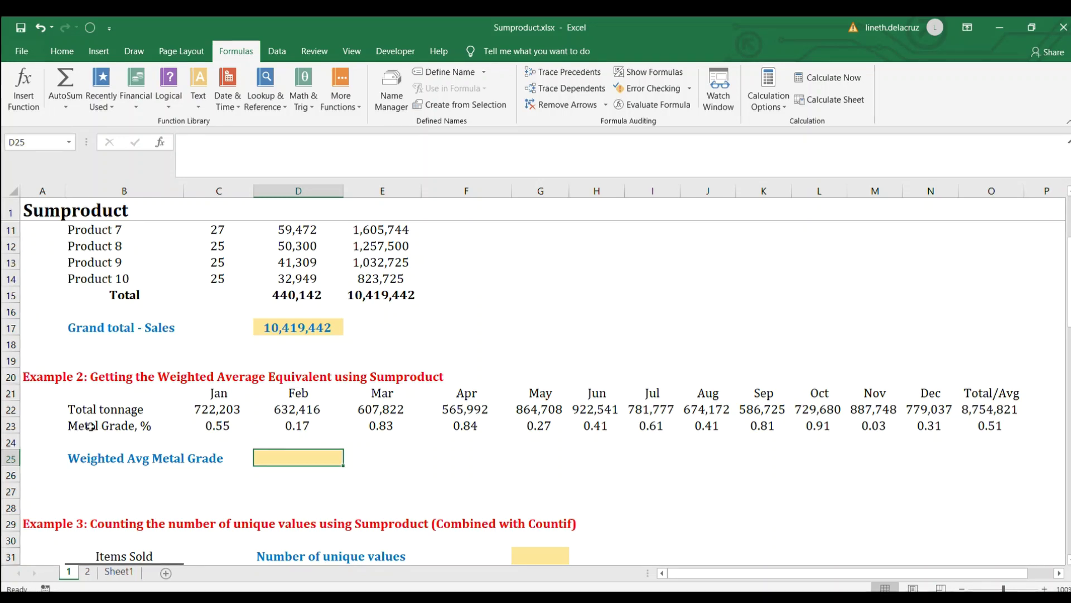
{"action": "left_click", "coordinate": [979, 422]}
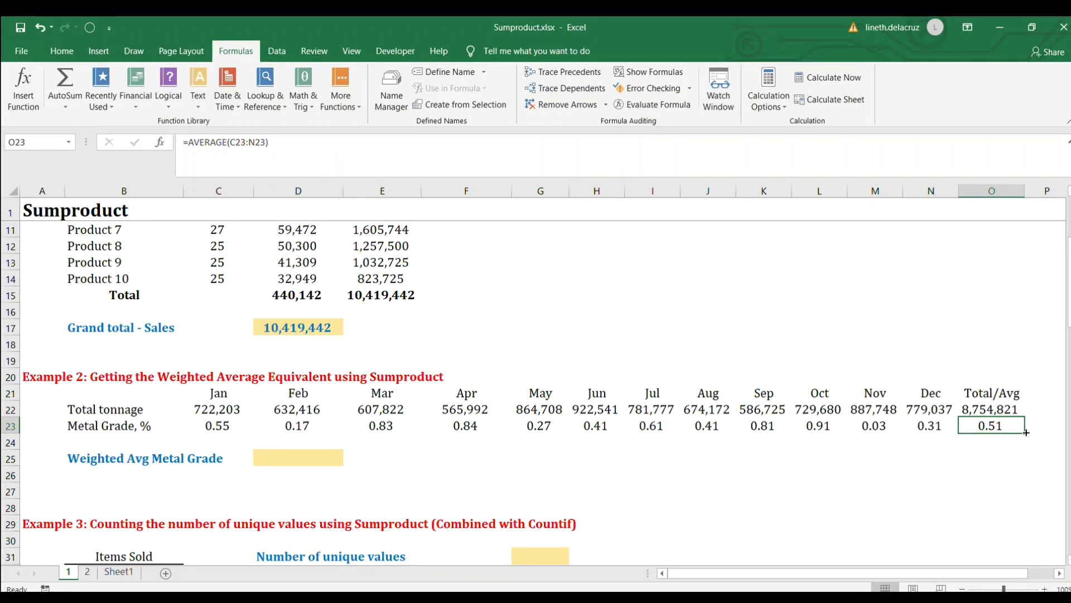
{"action": "left_click_drag", "start_coordinate": [273, 142], "coordinate": [183, 142]}
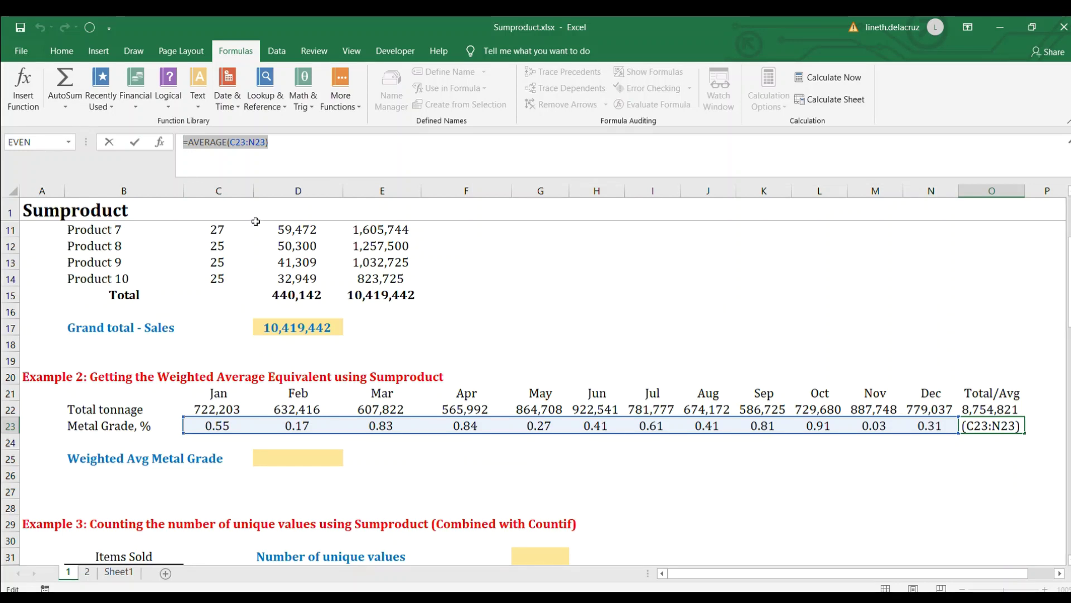
{"action": "key", "text": "Escape"}
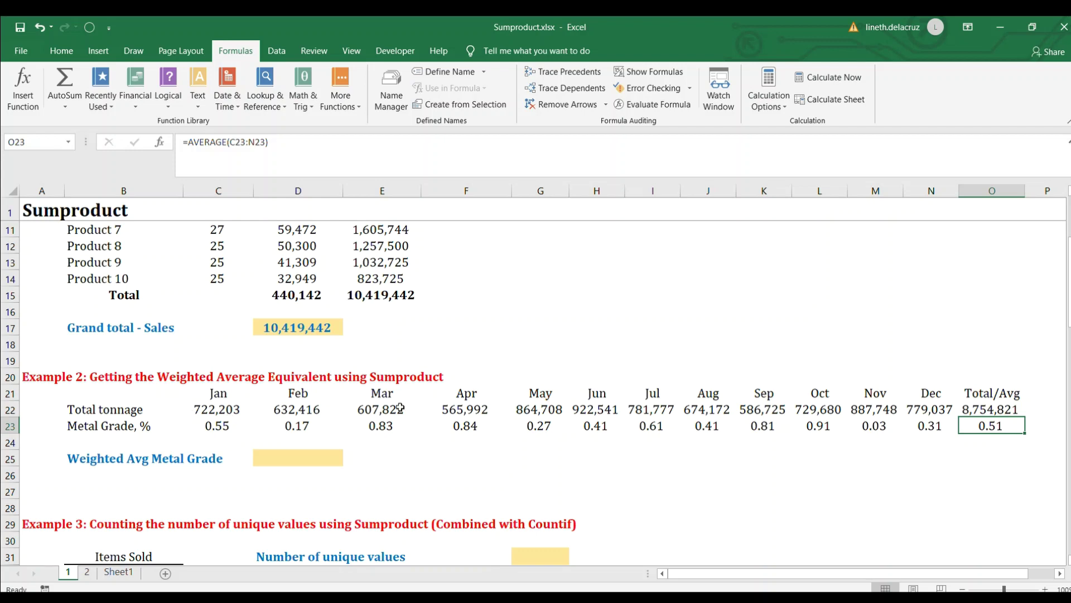
Start a SUMPRODUCT formula in D25 for Weighted Avg Metal Grade, using the monthly tonnage C22:N22 as the first array.
{"action": "left_click", "coordinate": [299, 456]}
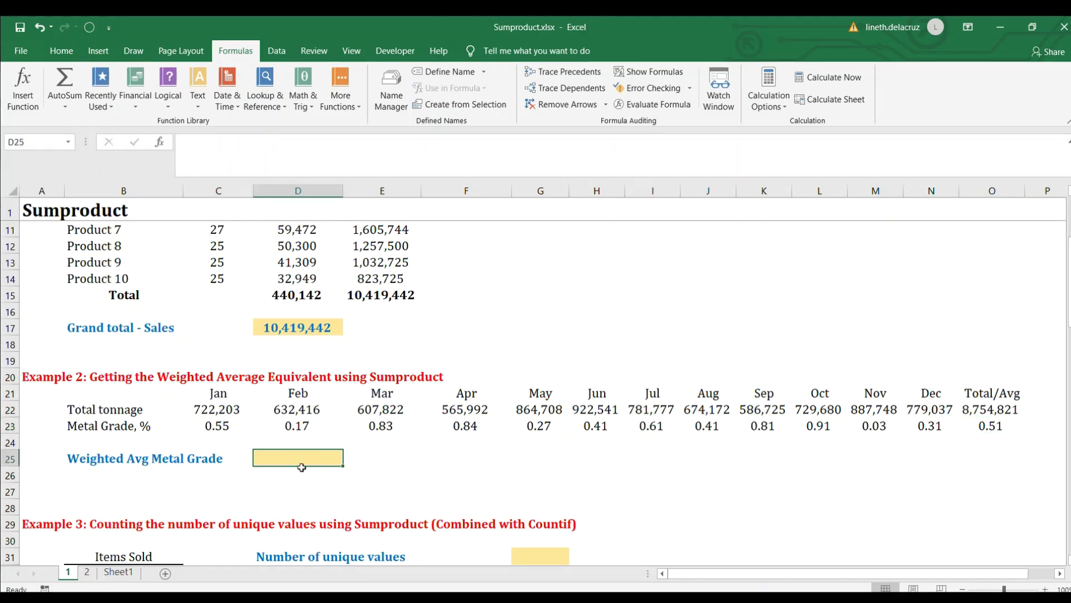
{"action": "type", "text": "=sumproduct"}
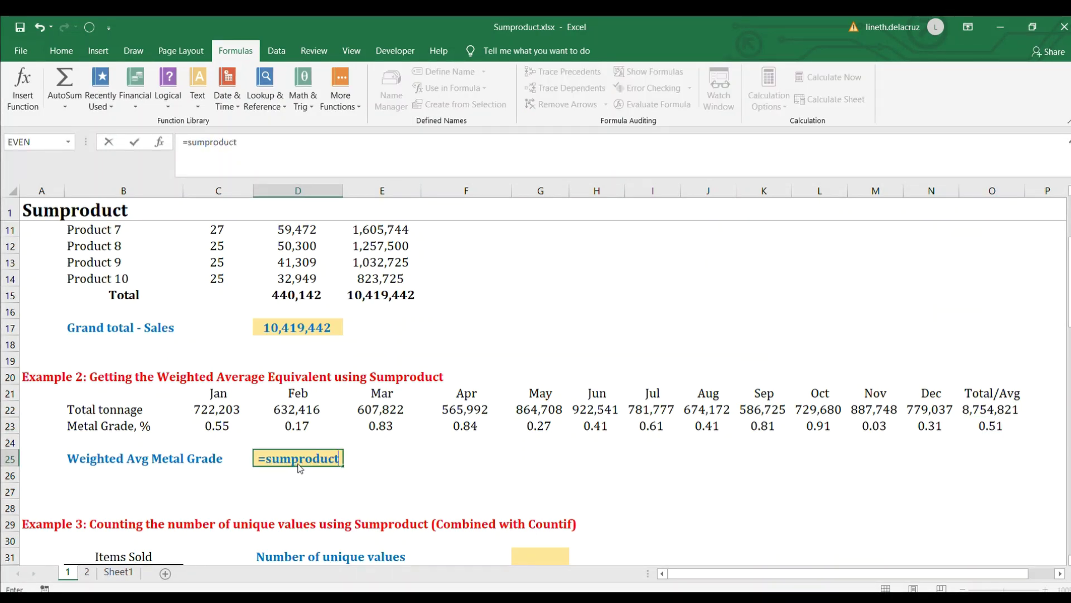
{"action": "type", "text": "("}
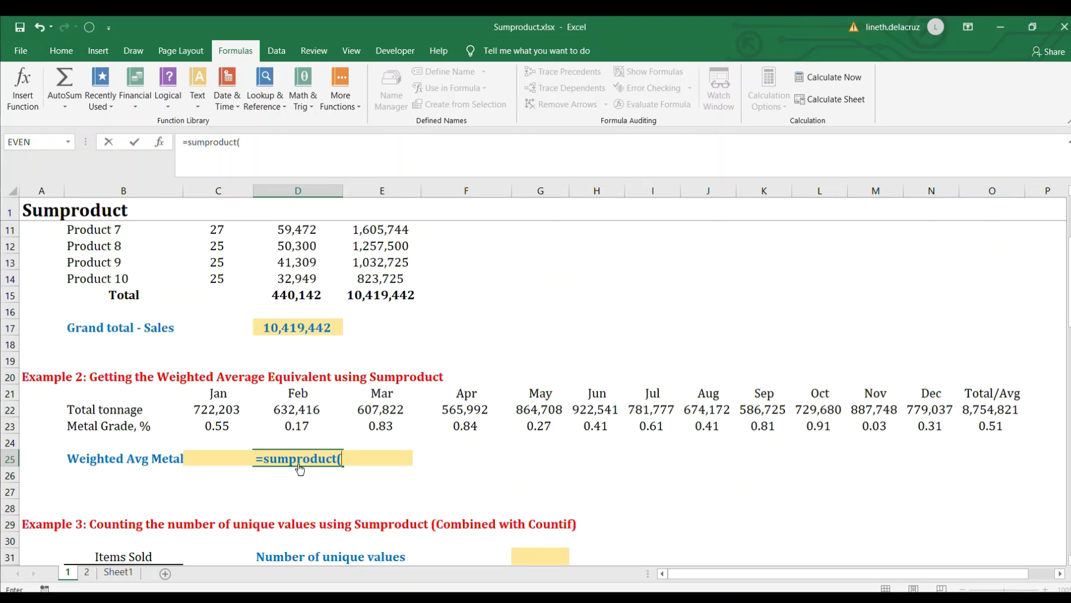
{"action": "left_click", "coordinate": [221, 411]}
{"action": "key", "text": "shift+Right"}
{"action": "key", "text": "shift+Right"}
{"action": "key", "text": "shift+Right"}
{"action": "key", "text": "shift+Right"}
{"action": "key", "text": "shift+Right"}
{"action": "key", "text": "shift+Right"}
{"action": "key", "text": "shift+Right"}
{"action": "key", "text": "shift+Right"}
{"action": "key", "text": "shift+Right"}
{"action": "key", "text": "shift+Right"}
{"action": "key", "text": "shift+Right"}
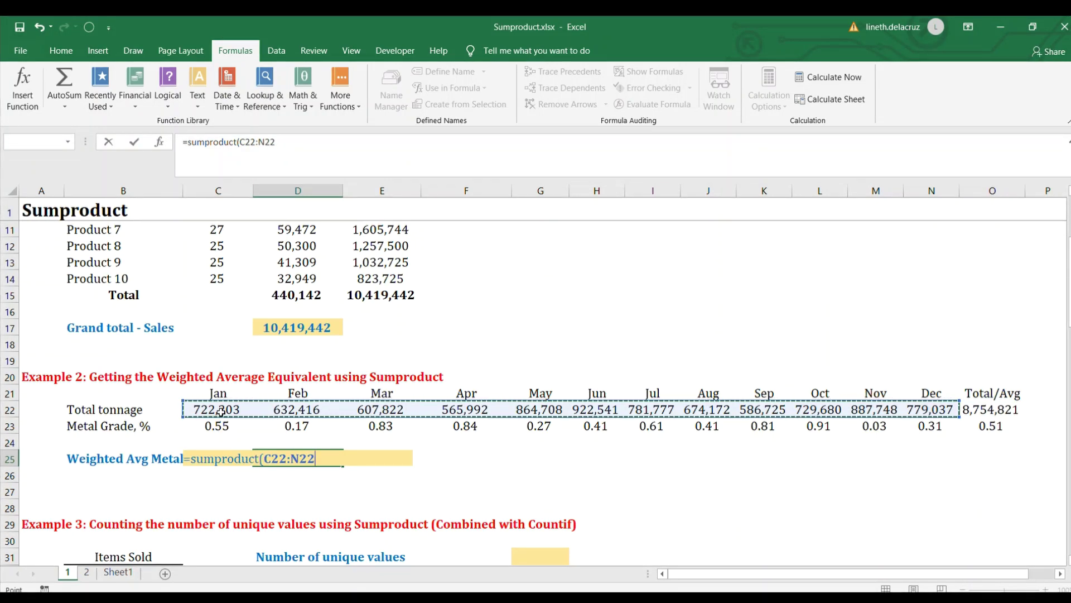
{"action": "type", "text": ","}
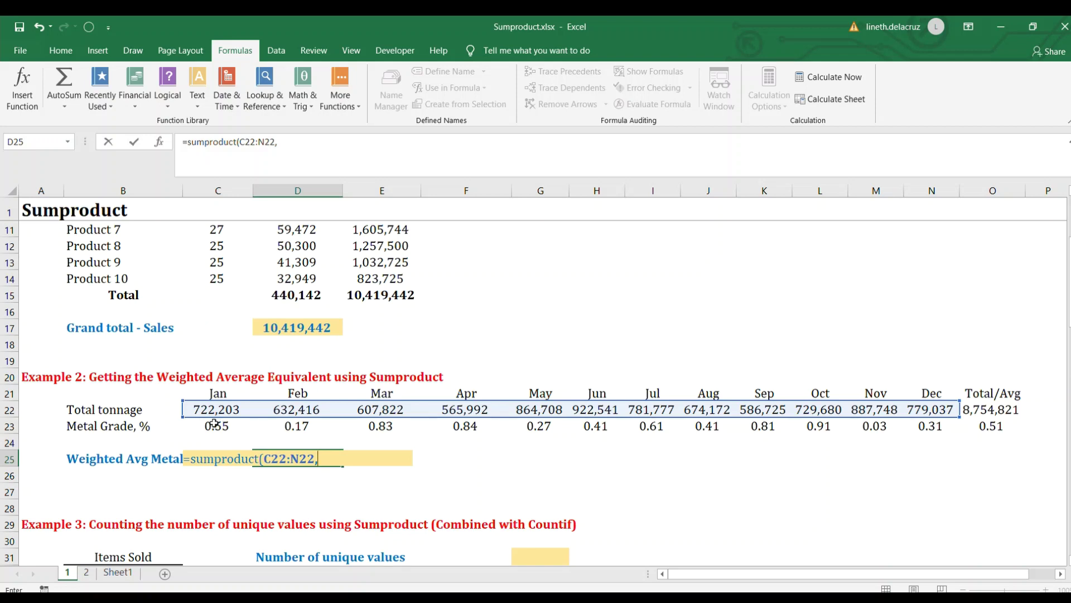
Complete the D25 formula with the metal grades C23:N23 as second array, divided by the total tonnage in O22.
{"action": "left_click", "coordinate": [214, 424]}
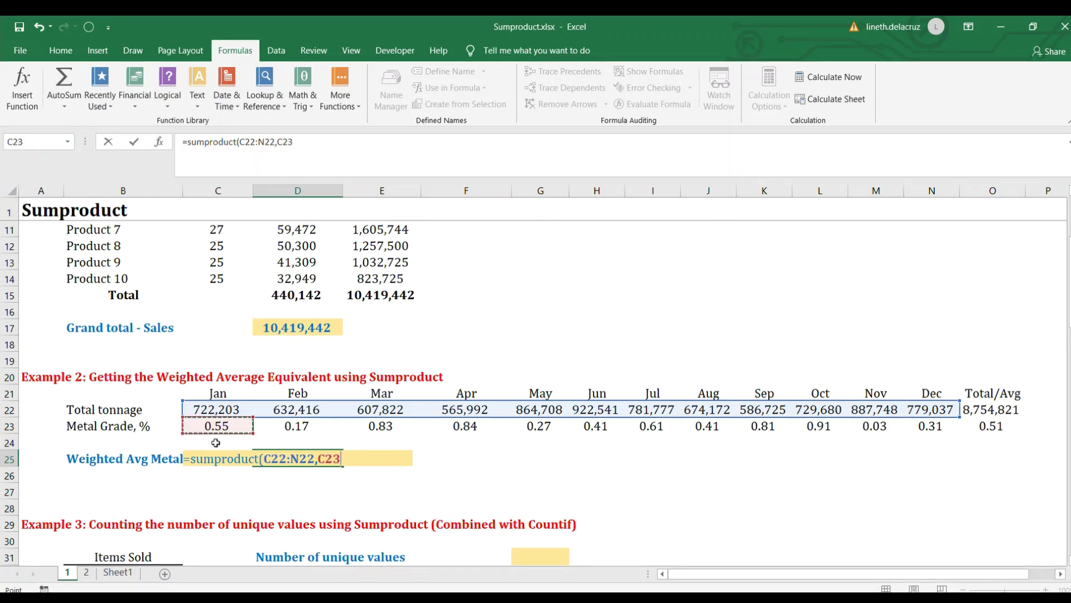
{"action": "key", "text": "ctrl+shift+Right"}
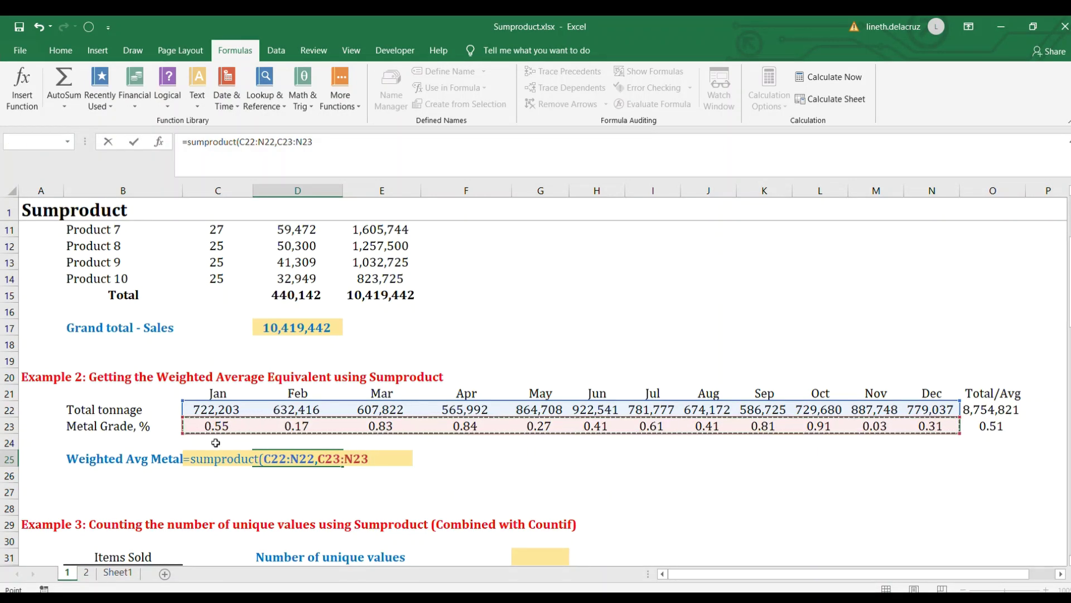
{"action": "type", "text": ")"}
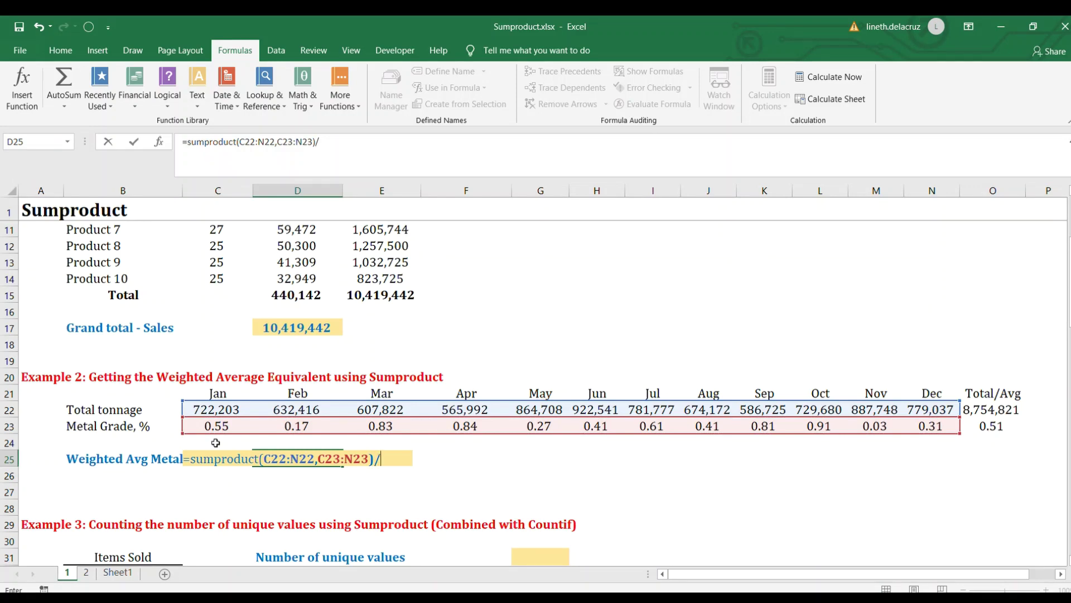
{"action": "type", "text": "/"}
{"action": "left_click", "coordinate": [972, 416]}
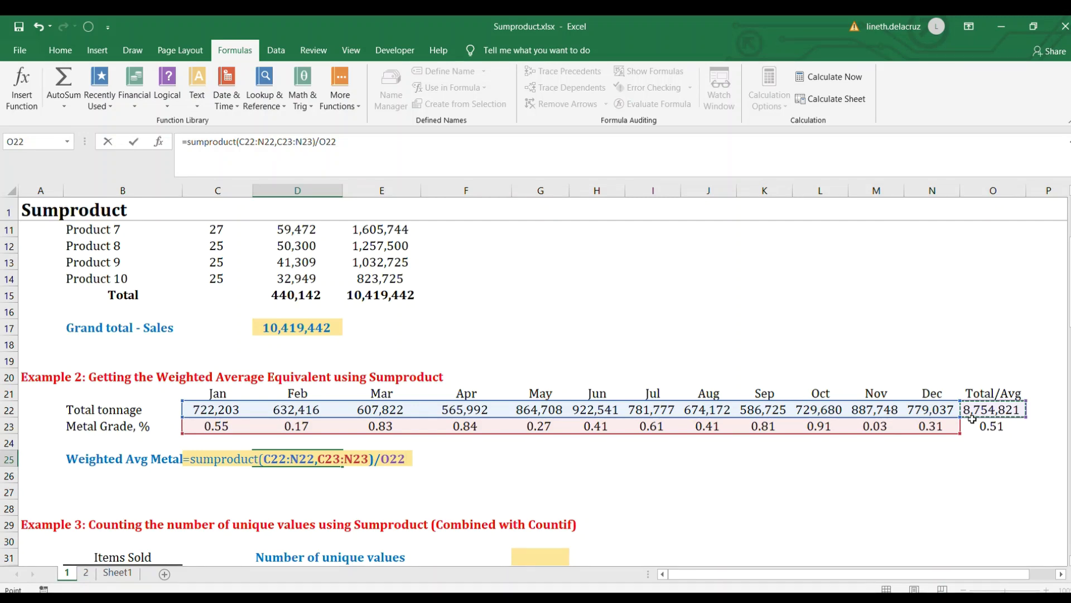
{"action": "key", "text": "Return"}
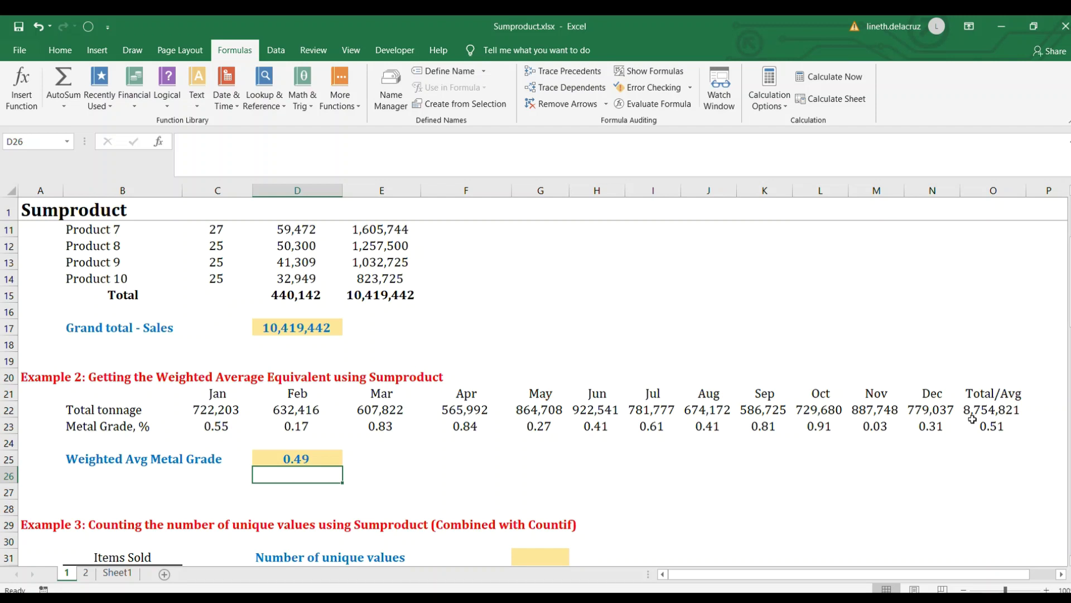
{"action": "left_click", "coordinate": [314, 460]}
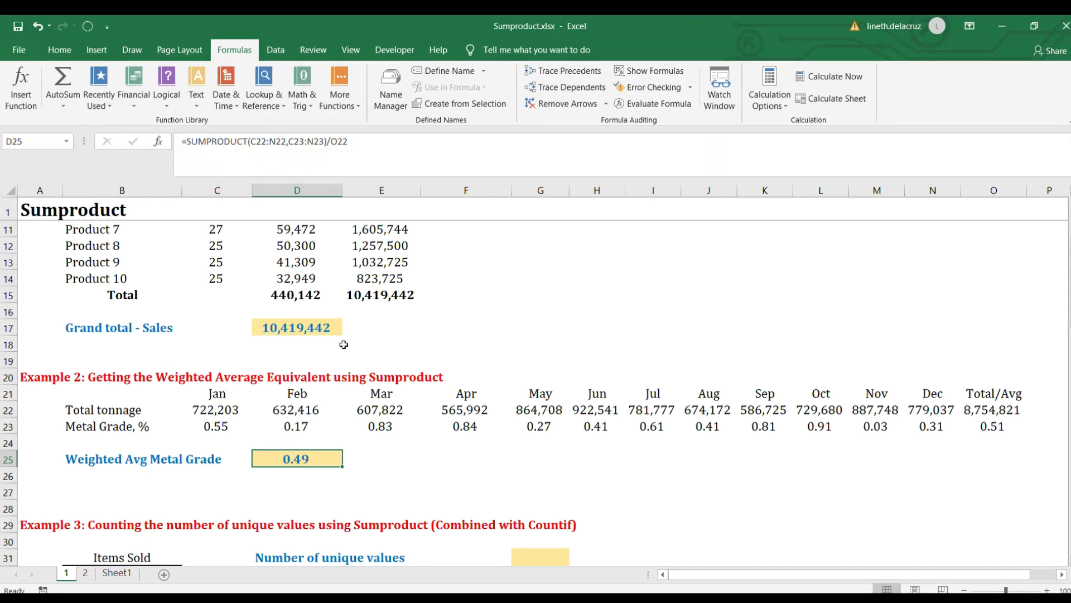
Select the whole Items Sold list in Example 3, starting at B32, and review its entries.
{"action": "scroll", "coordinate": [356, 376], "scroll_direction": "down", "scroll_amount": 4}
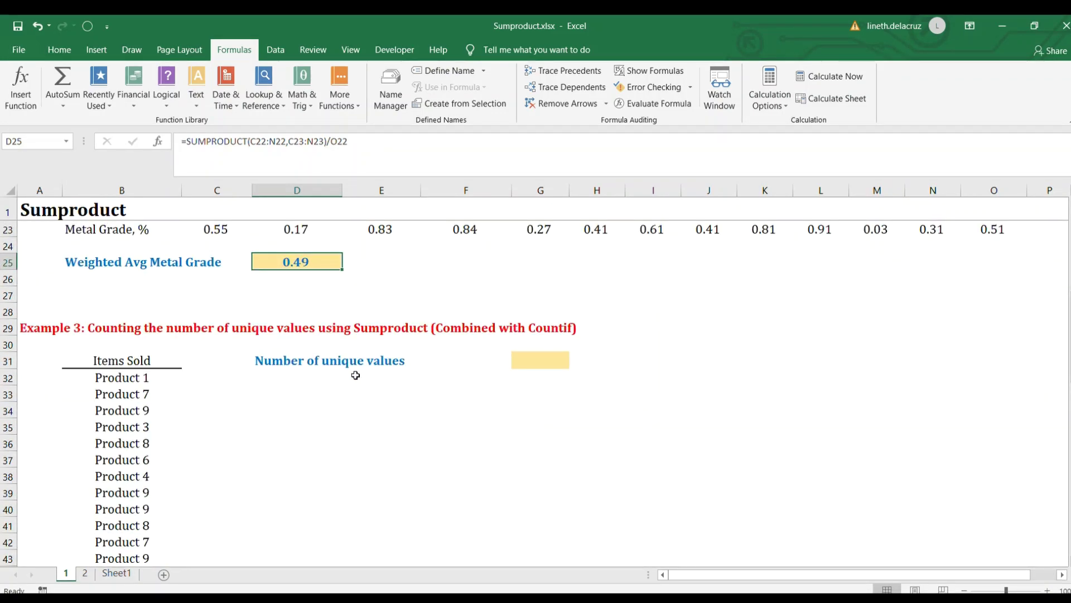
{"action": "scroll", "coordinate": [356, 375], "scroll_direction": "down", "scroll_amount": 1}
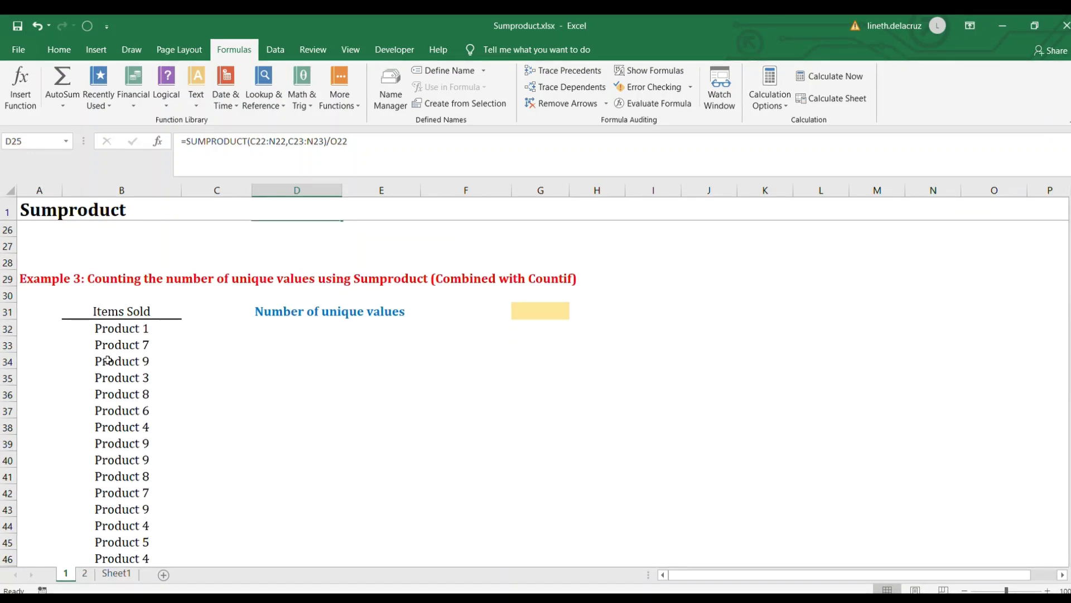
{"action": "left_click", "coordinate": [149, 332]}
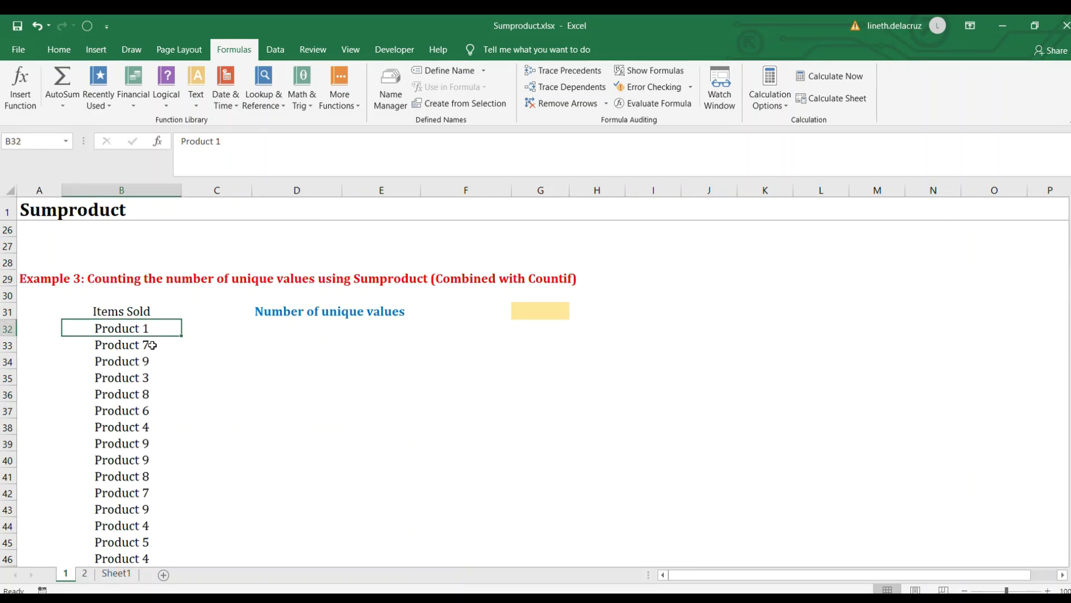
{"action": "key", "text": "ctrl+shift+Down"}
{"action": "scroll", "coordinate": [152, 345], "scroll_direction": "up", "scroll_amount": 4}
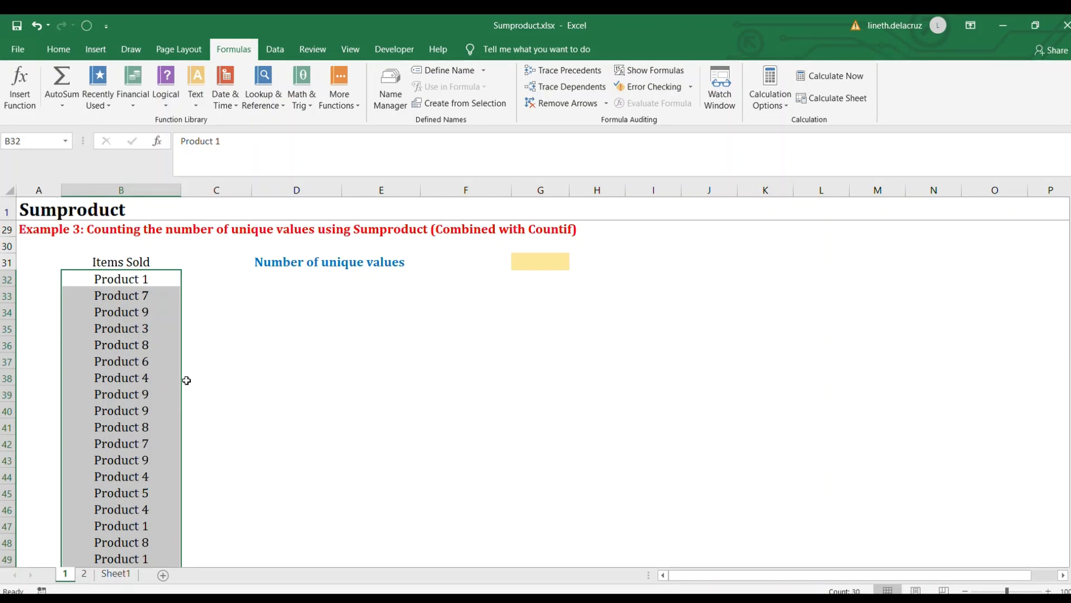
Enter a COUNTIF formula in G31 using the Items Sold list B32:B61 as both range and criteria.
{"action": "left_click", "coordinate": [550, 263]}
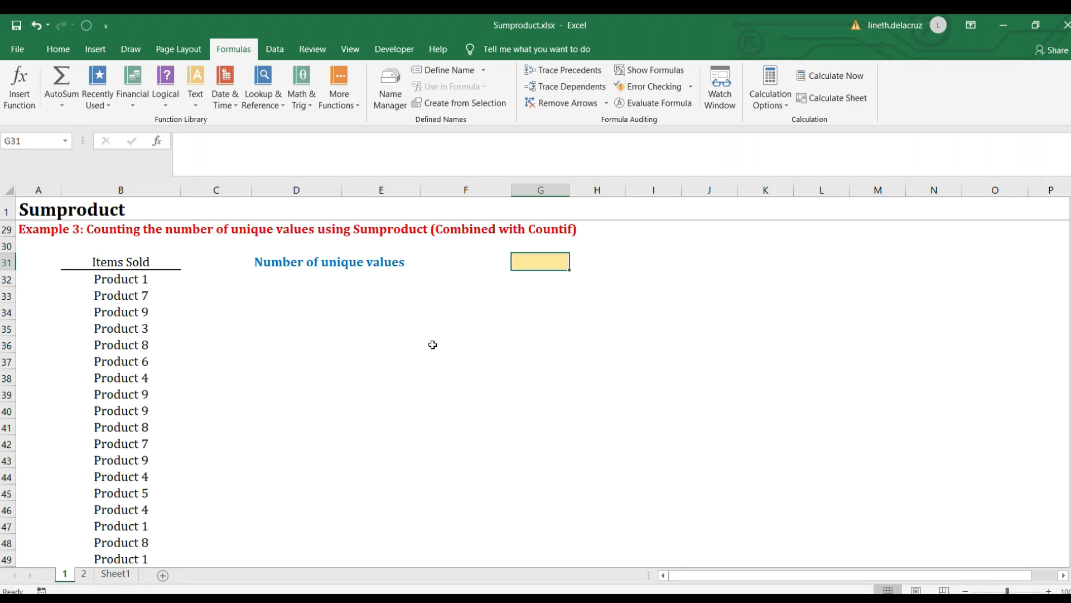
{"action": "type", "text": "=coun"}
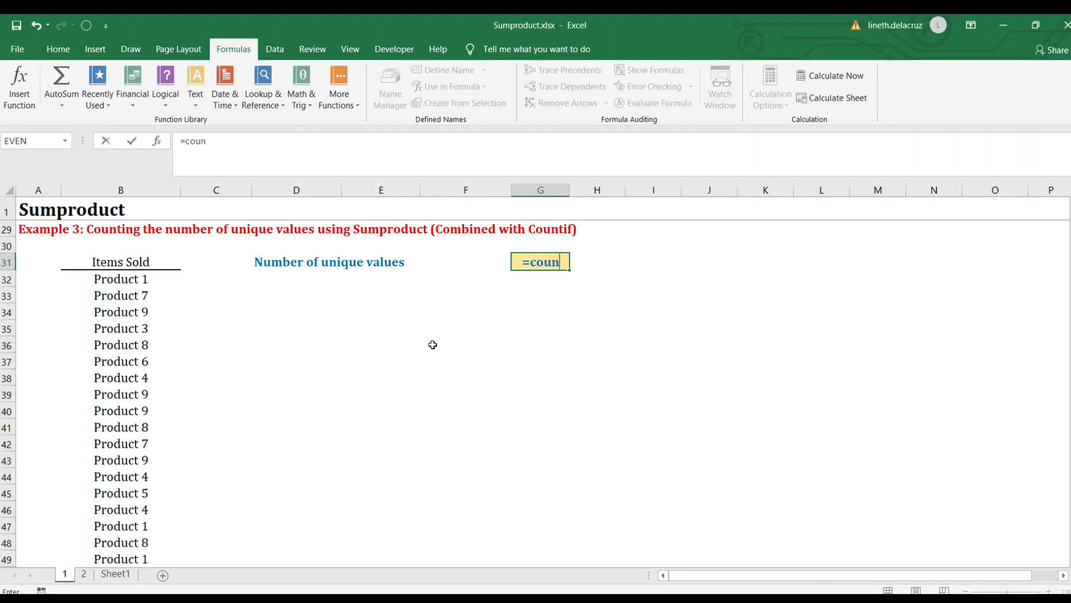
{"action": "type", "text": "tif("}
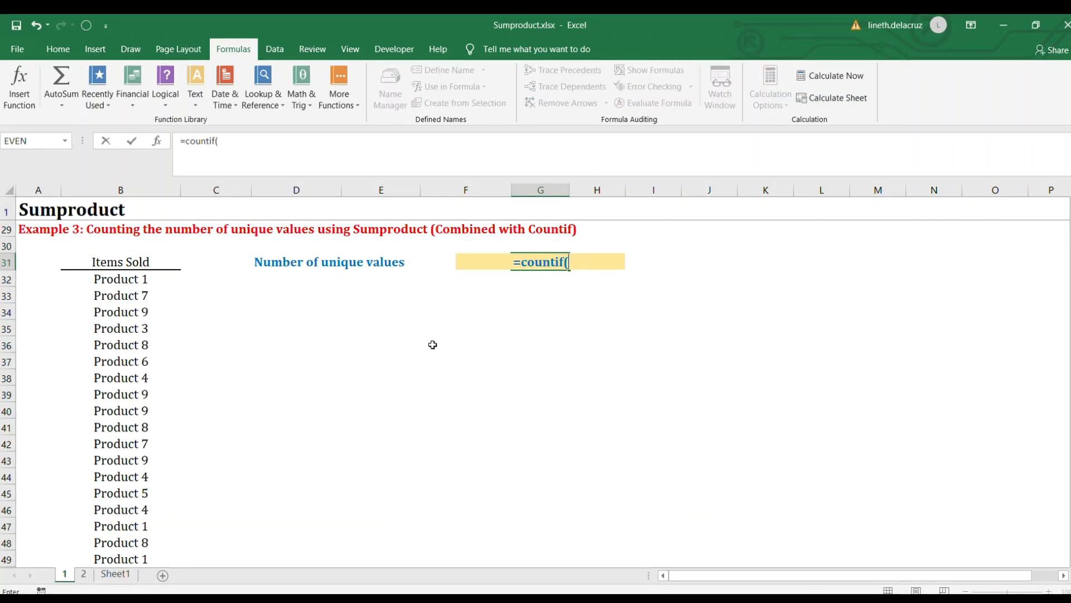
{"action": "left_click", "coordinate": [138, 279]}
{"action": "key", "text": "ctrl+shift+Down"}
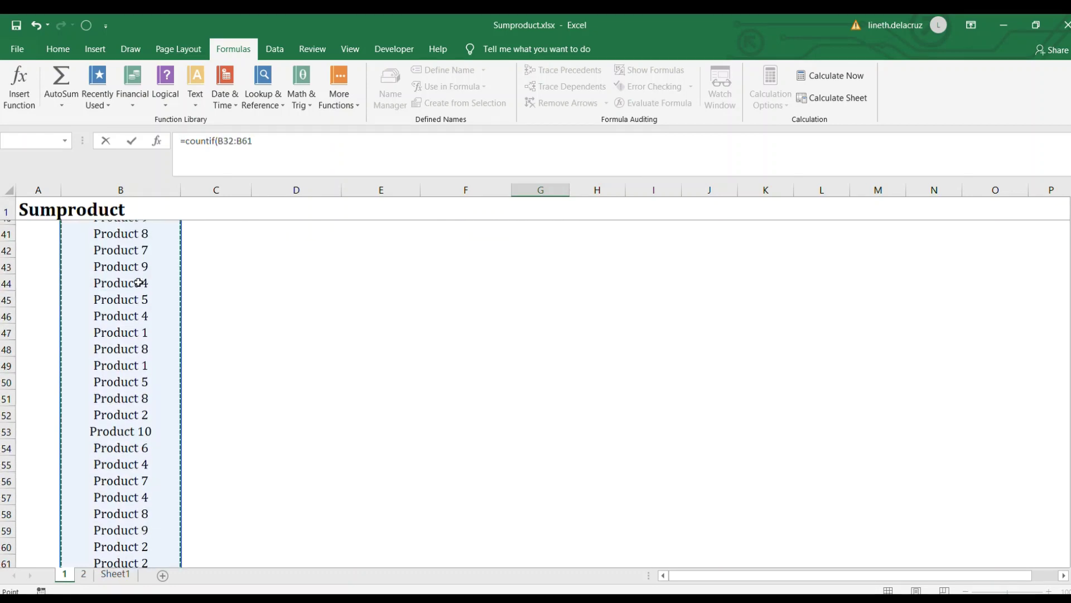
{"action": "type", "text": ","}
{"action": "scroll", "coordinate": [139, 282], "scroll_direction": "up", "scroll_amount": 6}
{"action": "left_click", "coordinate": [137, 378]}
{"action": "key", "text": "ctrl+shift+Down"}
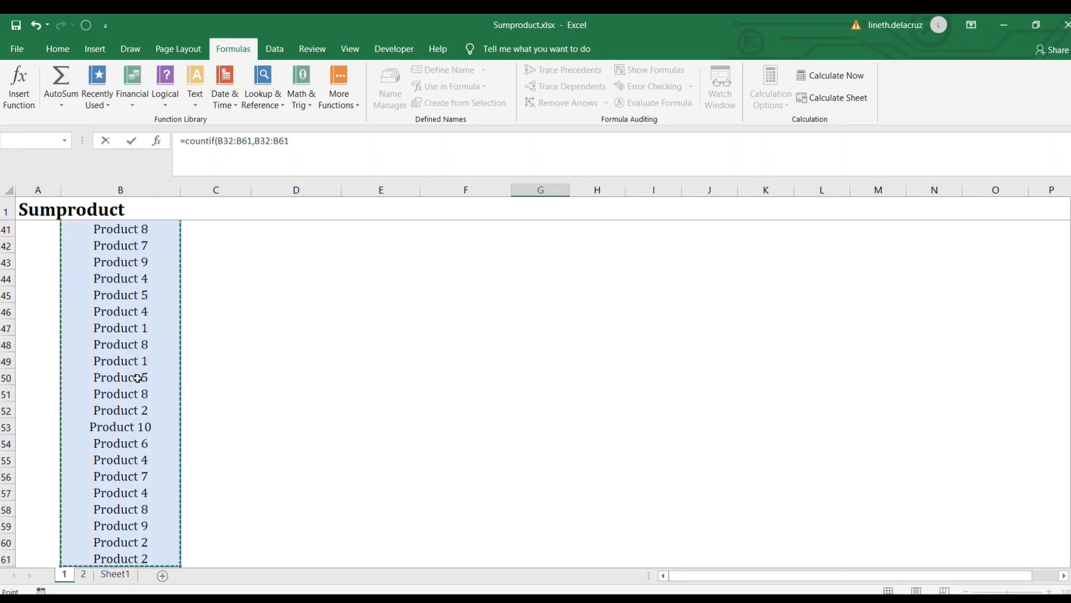
{"action": "type", "text": ")"}
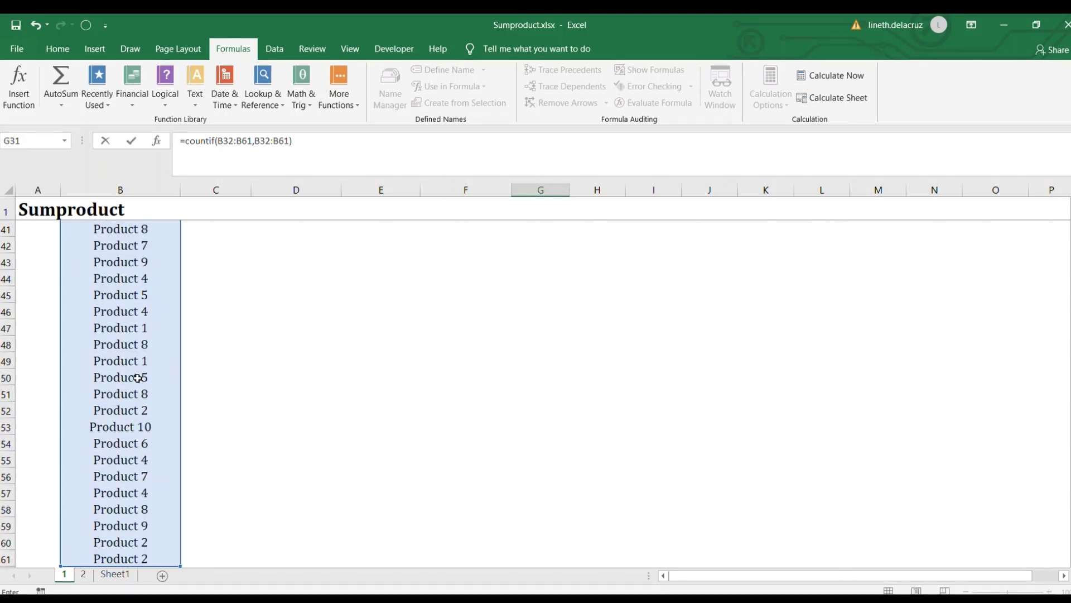
{"action": "scroll", "coordinate": [137, 377], "scroll_direction": "up", "scroll_amount": 6}
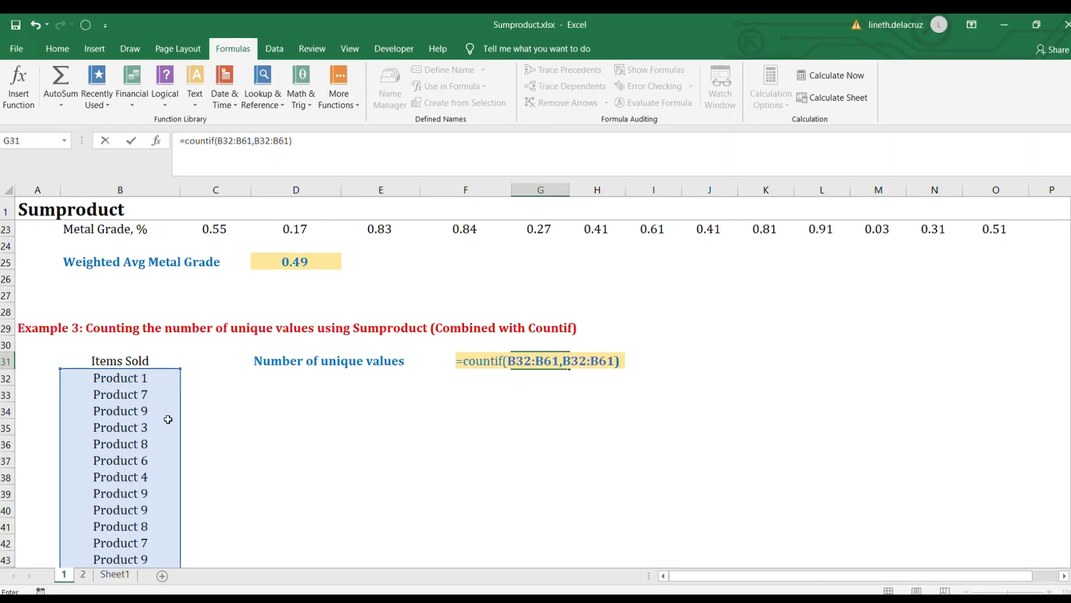
{"action": "key", "text": "ctrl+Return"}
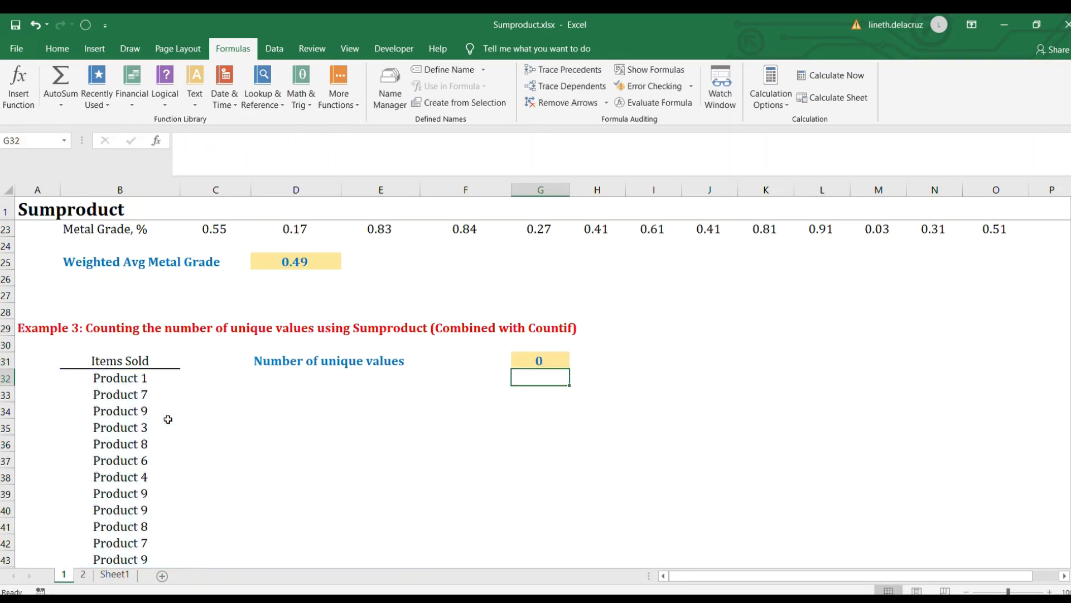
Evaluate the COUNTIF part of the G31 formula in place to inspect its array of counts, keeping the original formula.
{"action": "key", "text": "F2"}
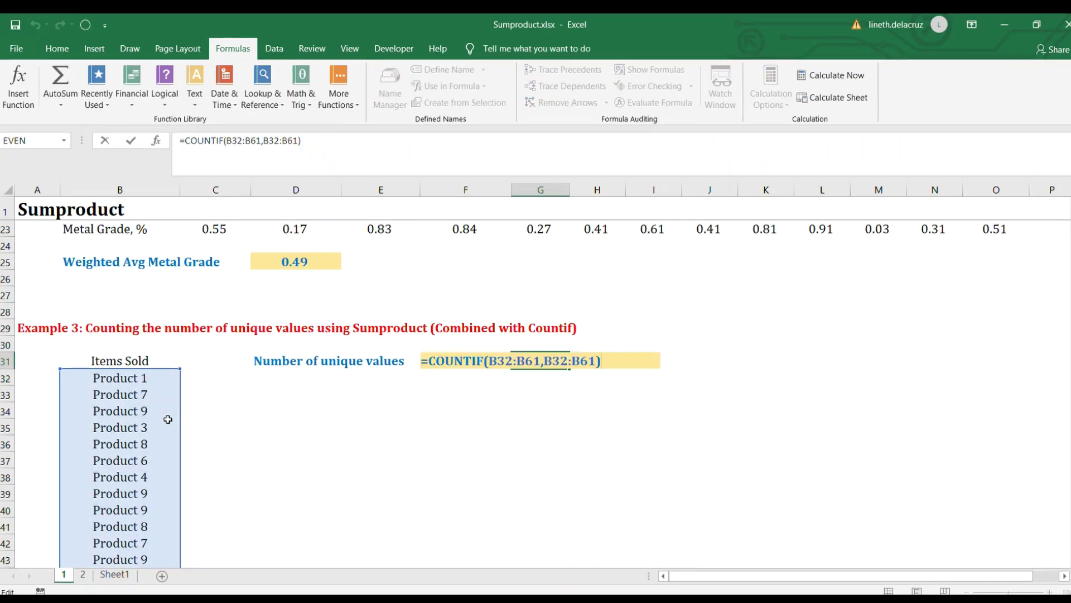
{"action": "left_click_drag", "start_coordinate": [601, 363], "coordinate": [434, 365]}
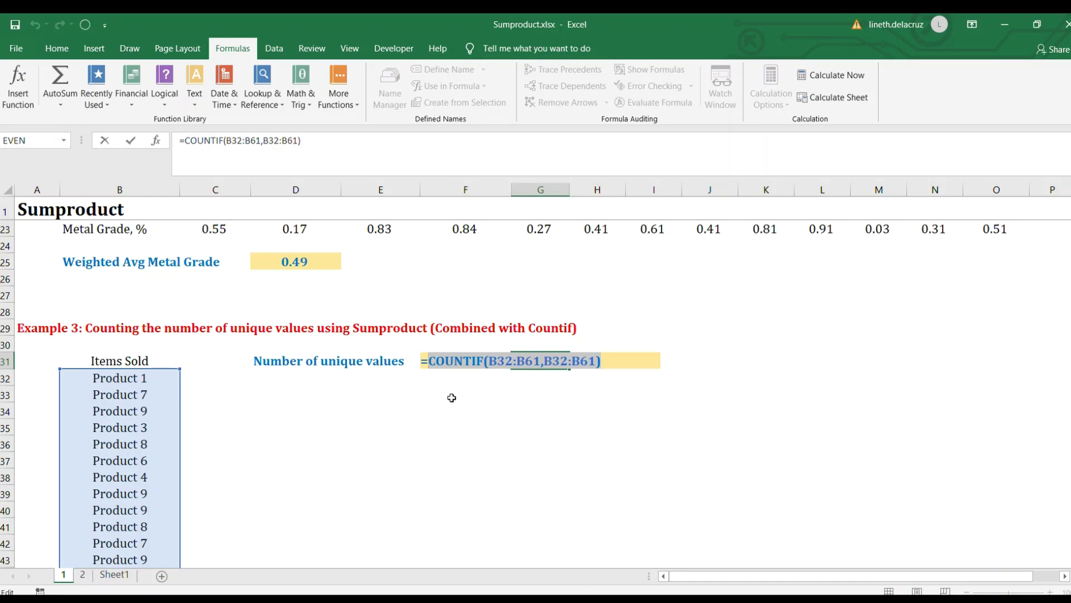
{"action": "key", "text": "F9"}
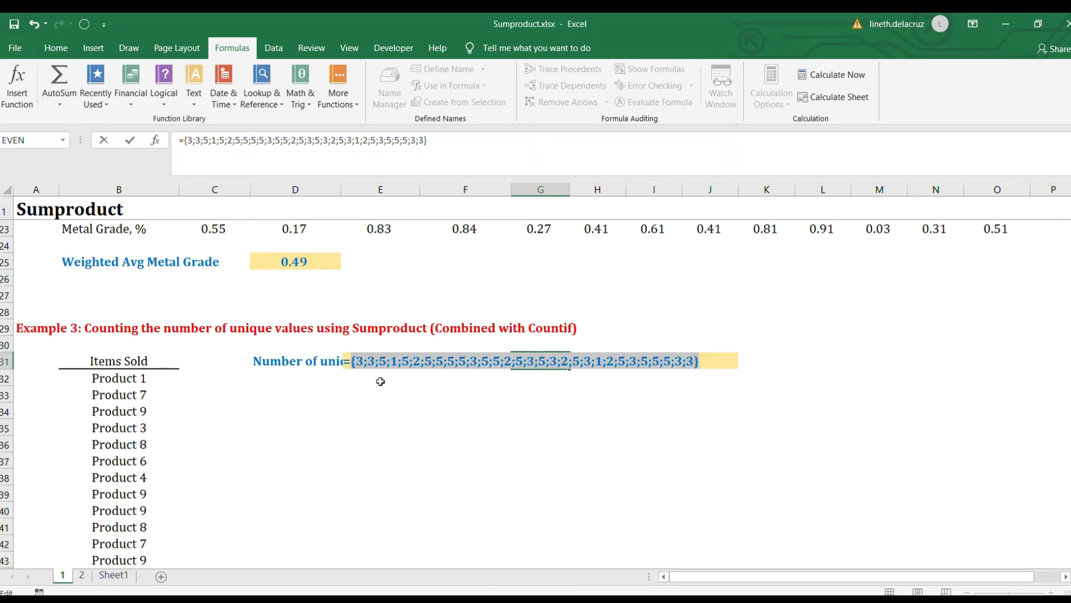
{"action": "key", "text": "Escape"}
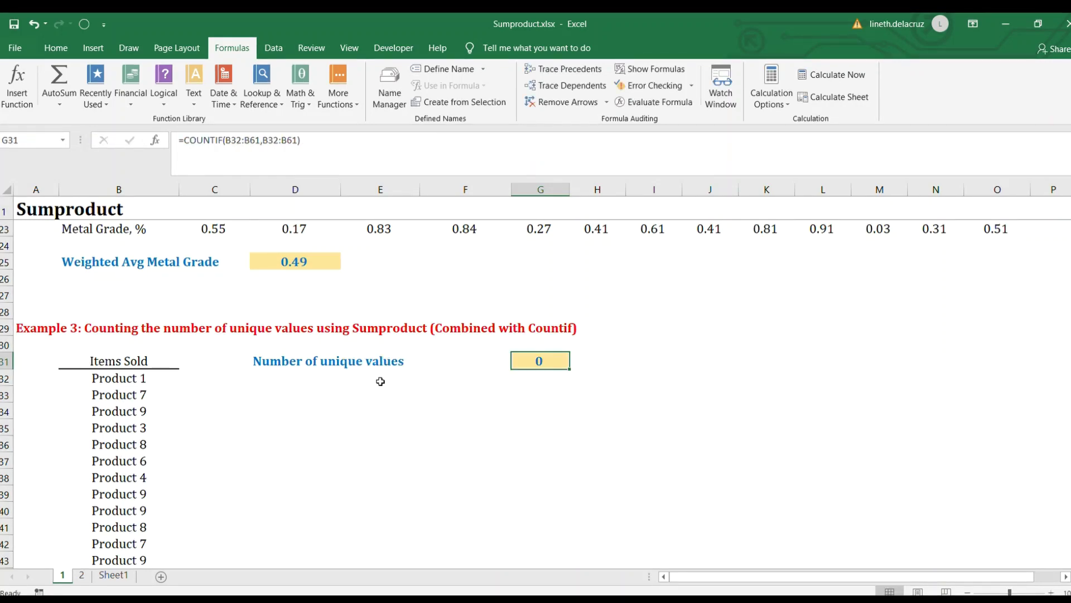
Change the G31 formula to divide 1 by the COUNTIF result, giving =1/COUNTIF(B32:B61,B32:B61).
{"action": "key", "text": "F2"}
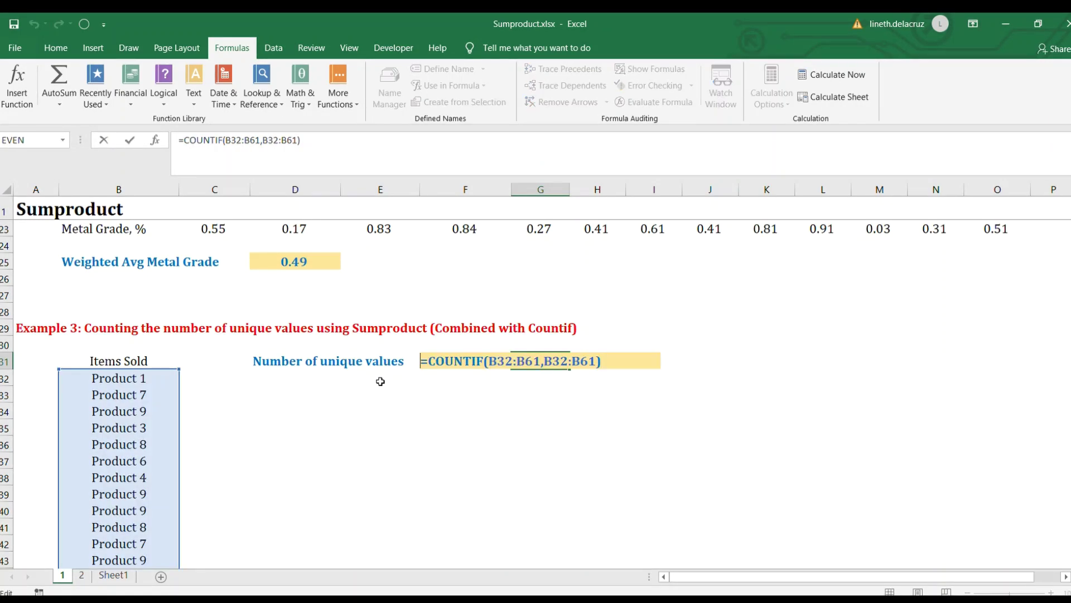
{"action": "key", "text": "Home"}
{"action": "key", "text": "Right"}
{"action": "type", "text": "1/"}
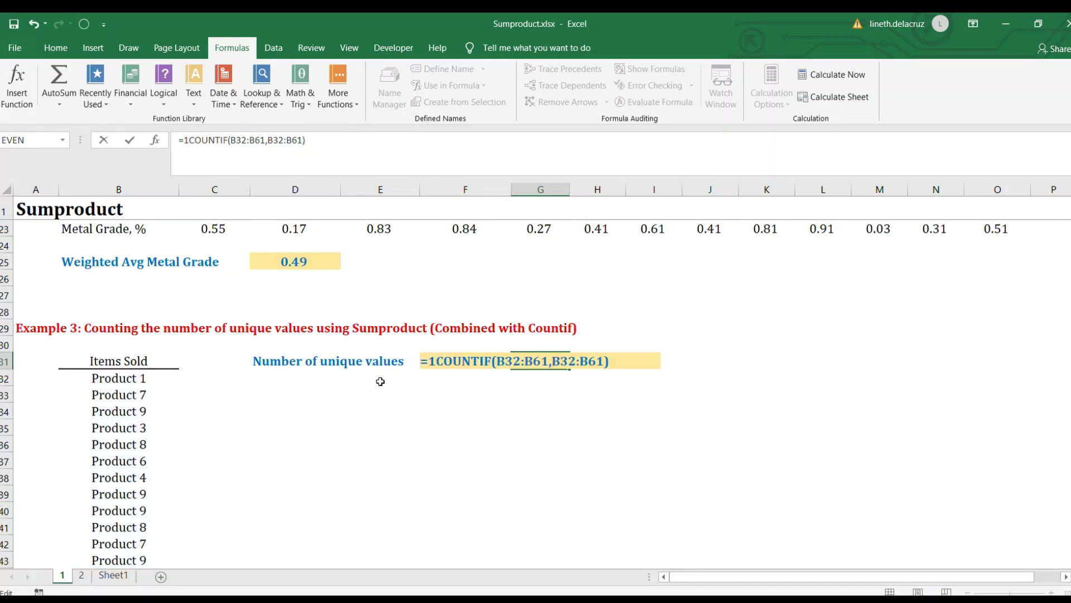
{"action": "key", "text": "Return"}
{"action": "key", "text": "Up"}
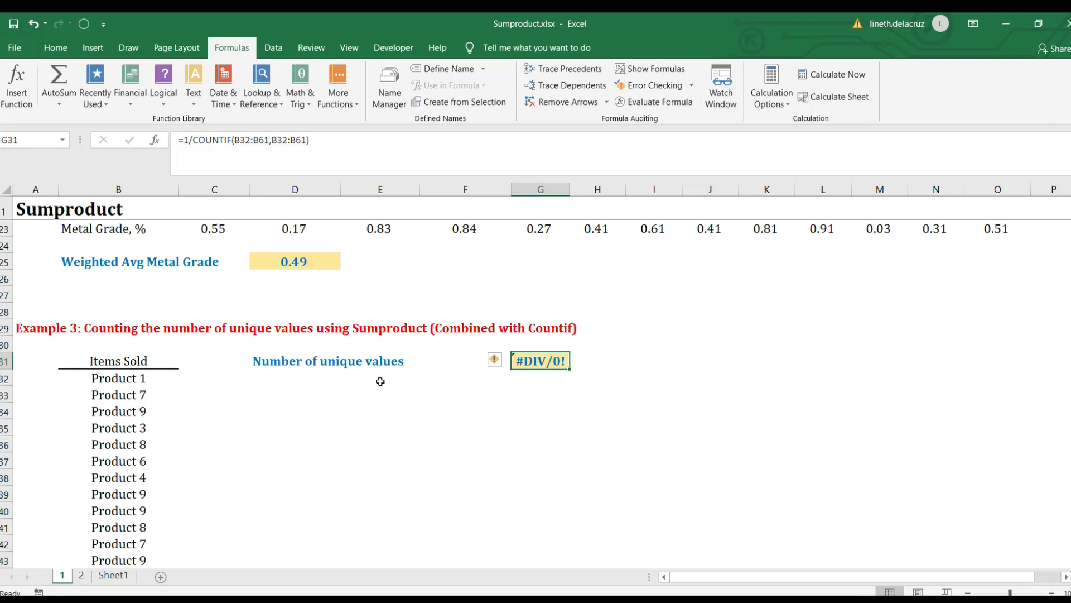
Evaluate the whole 1/COUNTIF expression in G31 to inspect its array of fractions, and restore the formula.
{"action": "key", "text": "F2"}
{"action": "key", "text": "shift+Home"}
{"action": "key", "text": "shift+Right"}
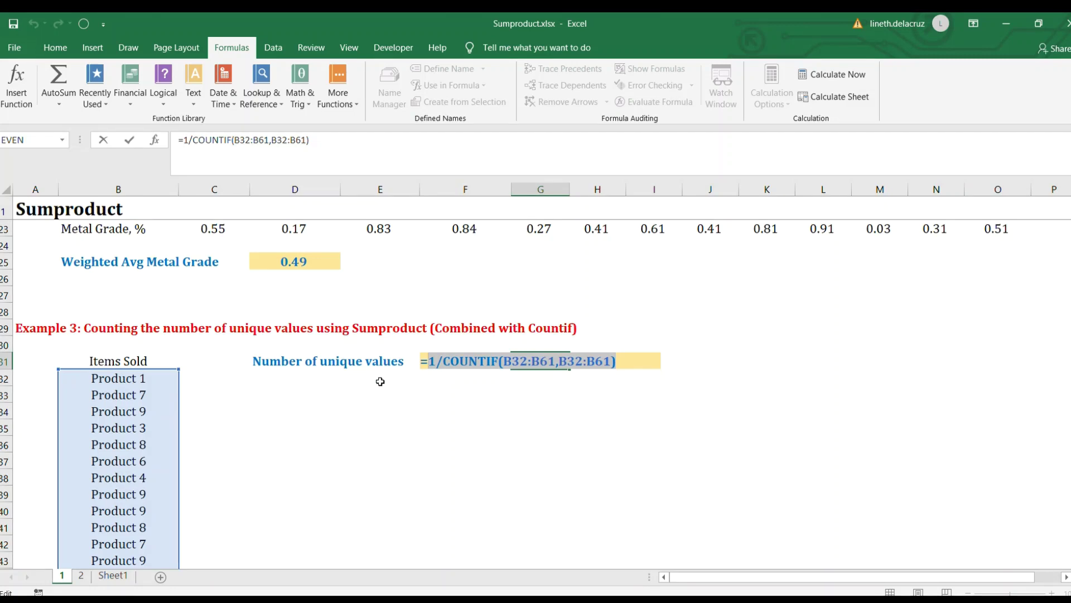
{"action": "key", "text": "F9"}
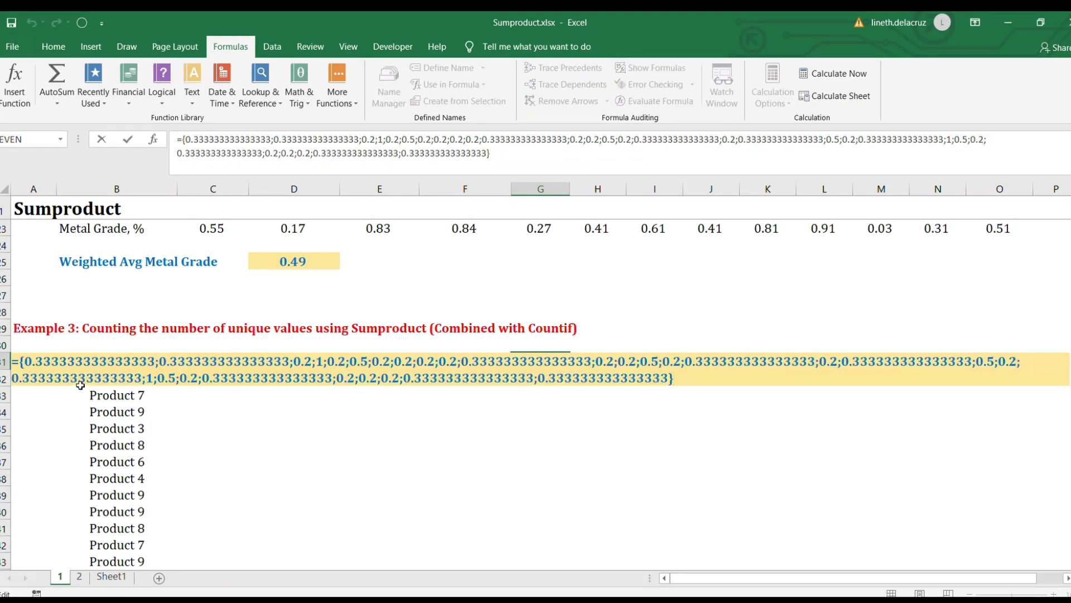
{"action": "key", "text": "Escape"}
{"action": "key", "text": "ctrl+z"}
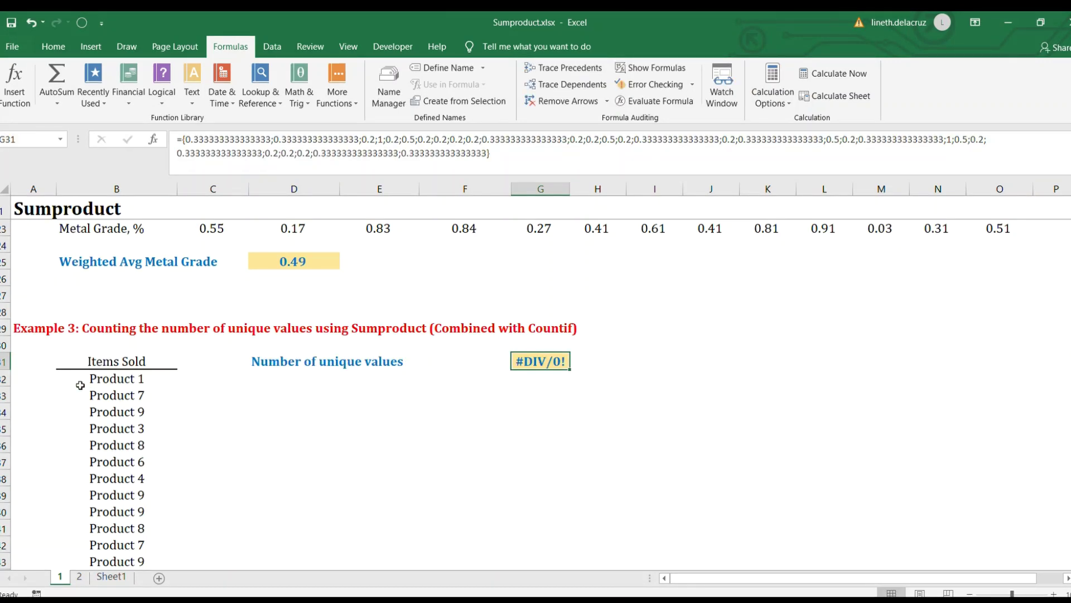
Wrap the G31 formula in SUMPRODUCT so it reads =SUMPRODUCT(1/COUNTIF(B32:B61,B32:B61)).
{"action": "key", "text": "F2"}
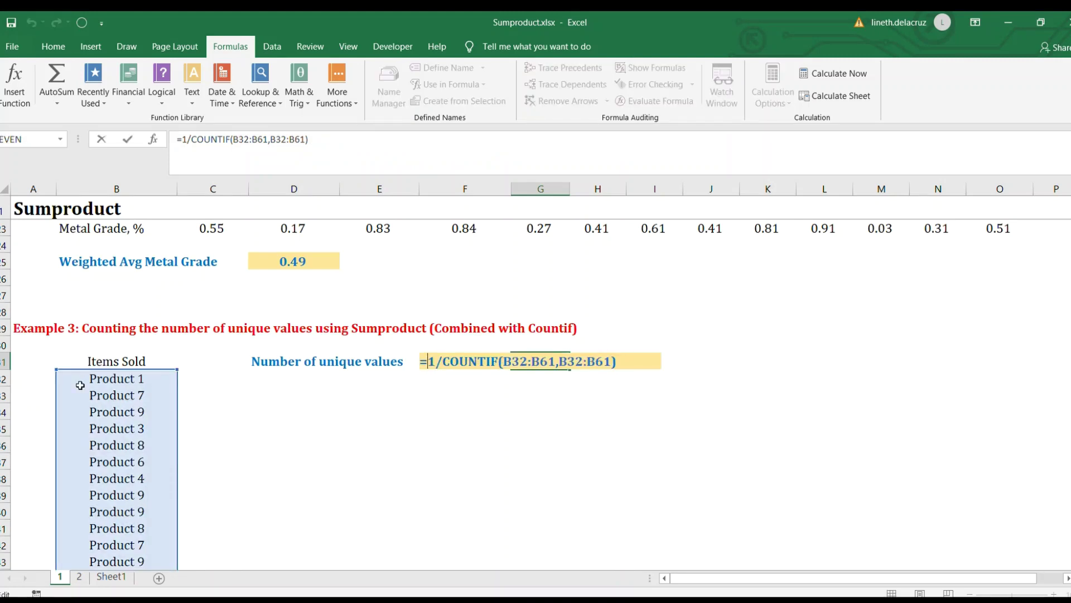
{"action": "key", "text": "Left"}
{"action": "type", "text": "sumproduct("}
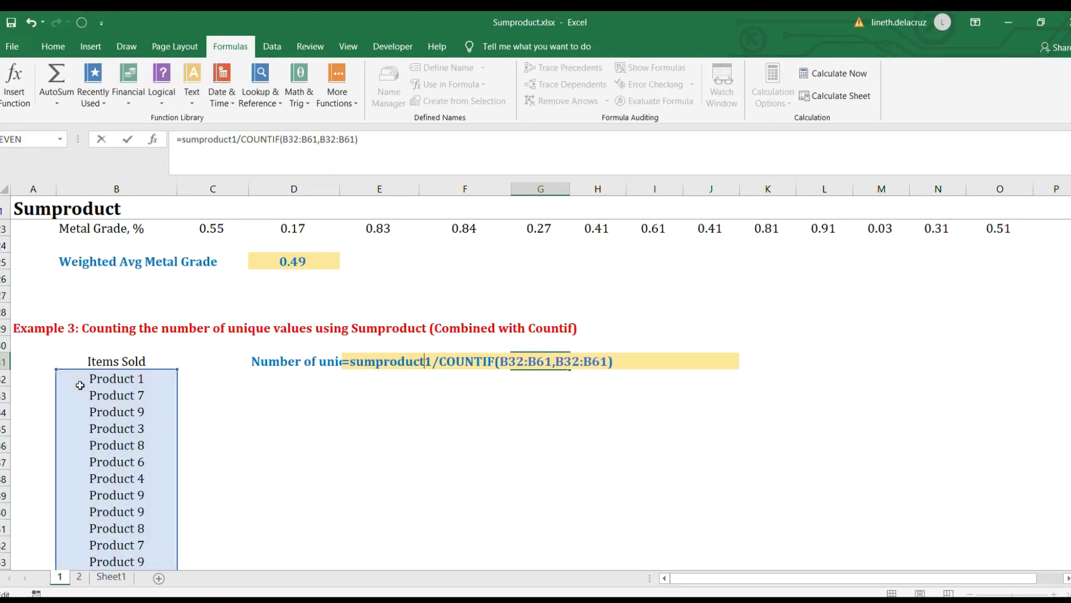
{"action": "key", "text": "End"}
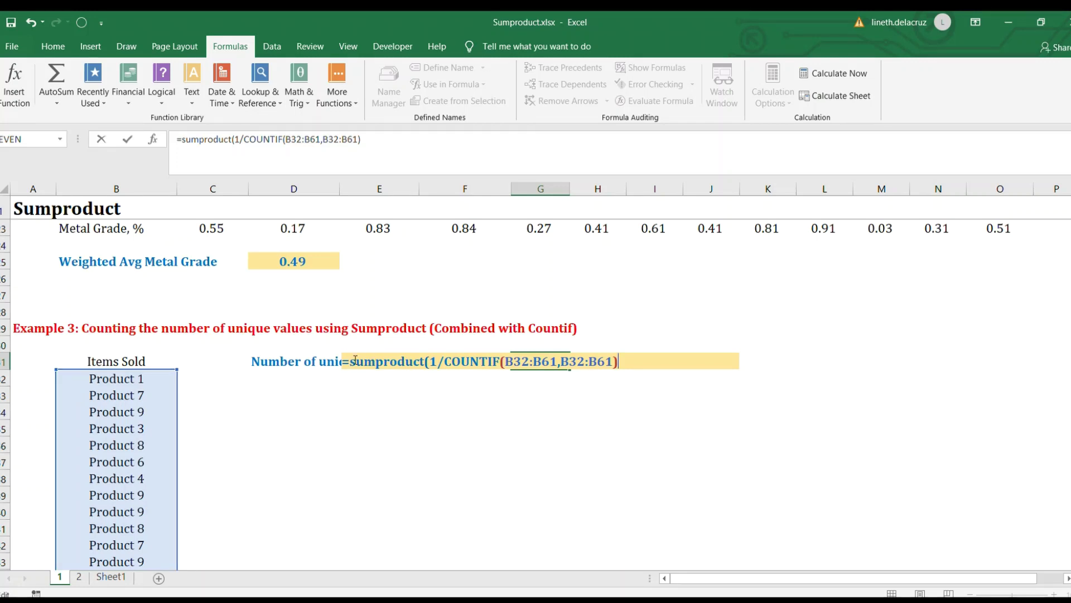
{"action": "type", "text": ")"}
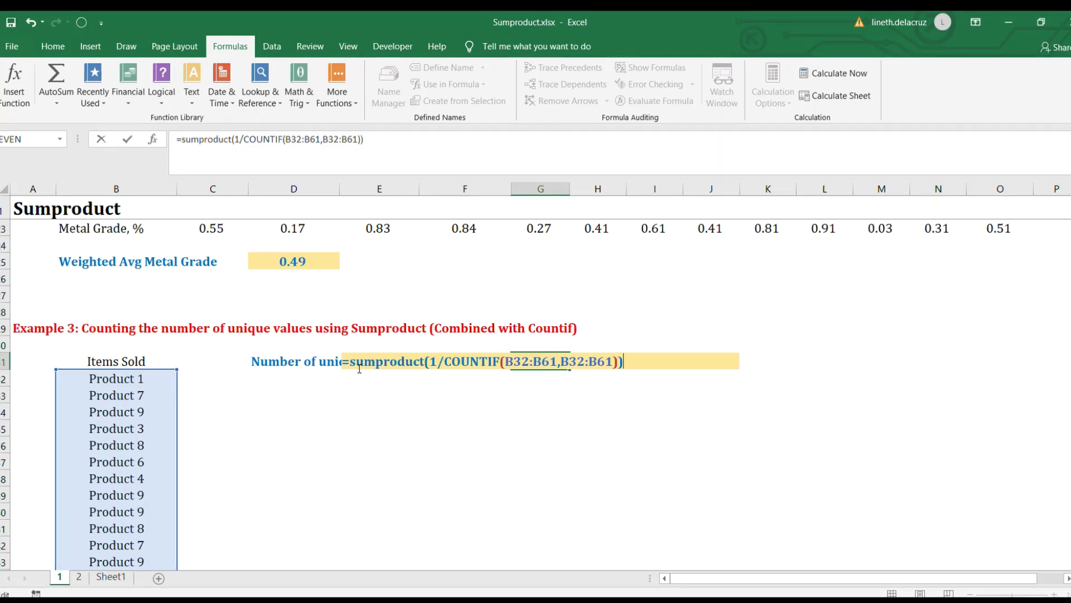
{"action": "key", "text": "Return"}
{"action": "key", "text": "Up"}
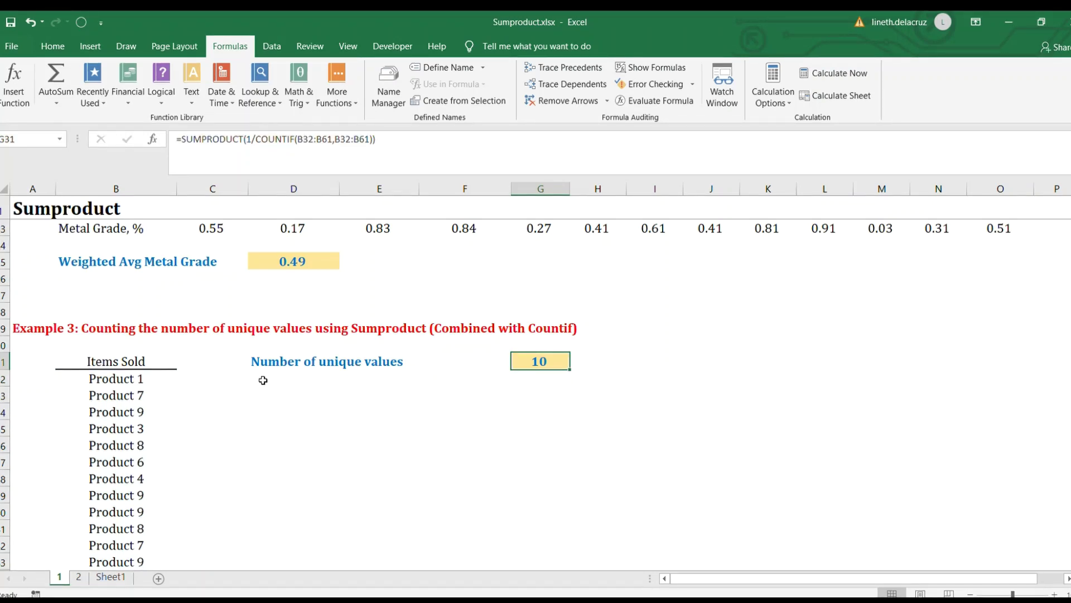
Copy the whole Items Sold list B32:B61 to column D, starting at D32.
{"action": "left_click", "coordinate": [142, 378]}
{"action": "key", "text": "ctrl+shift+Down"}
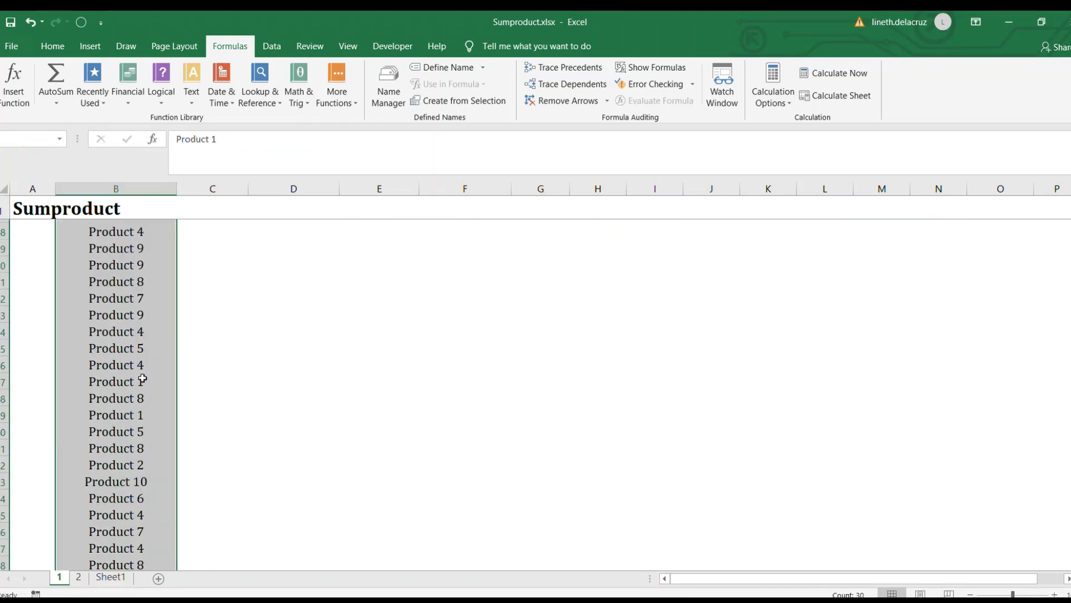
{"action": "key", "text": "ctrl+c"}
{"action": "key", "text": "Up"}
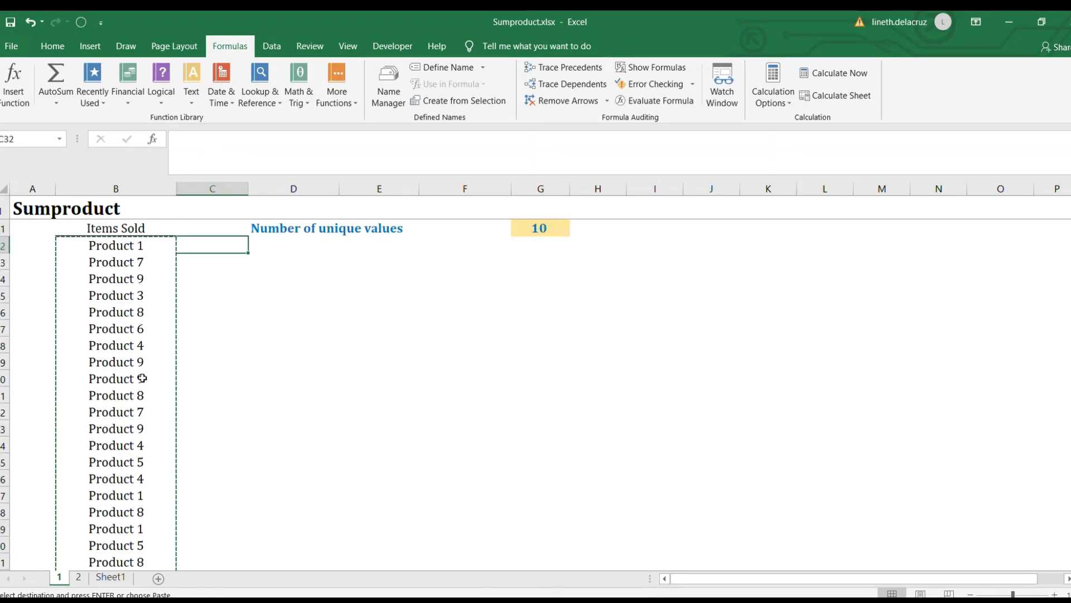
{"action": "key", "text": "Down"}
{"action": "key", "text": "Right"}
{"action": "key", "text": "Right"}
{"action": "key", "text": "ctrl+v"}
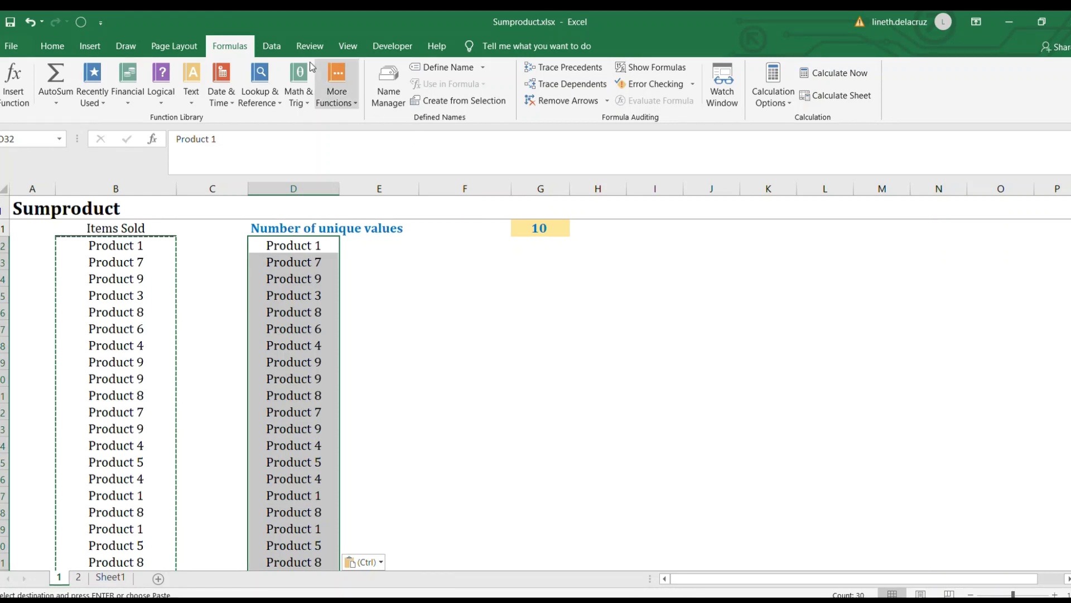
Remove duplicates from the copied list in column D and compare the remaining entries with the unique count in G31.
{"action": "left_click", "coordinate": [273, 44]}
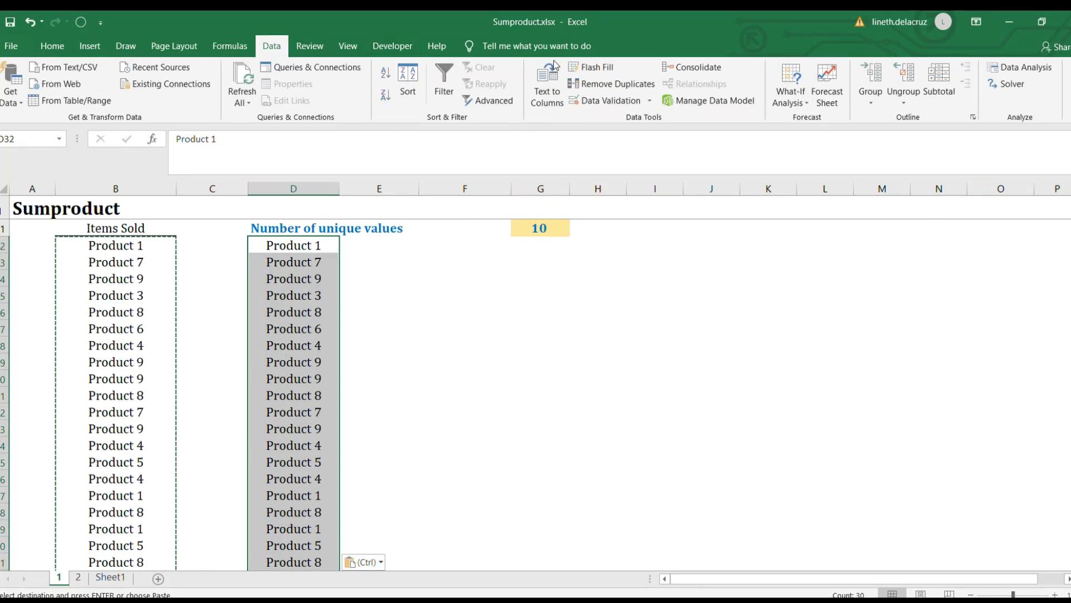
{"action": "left_click", "coordinate": [602, 82]}
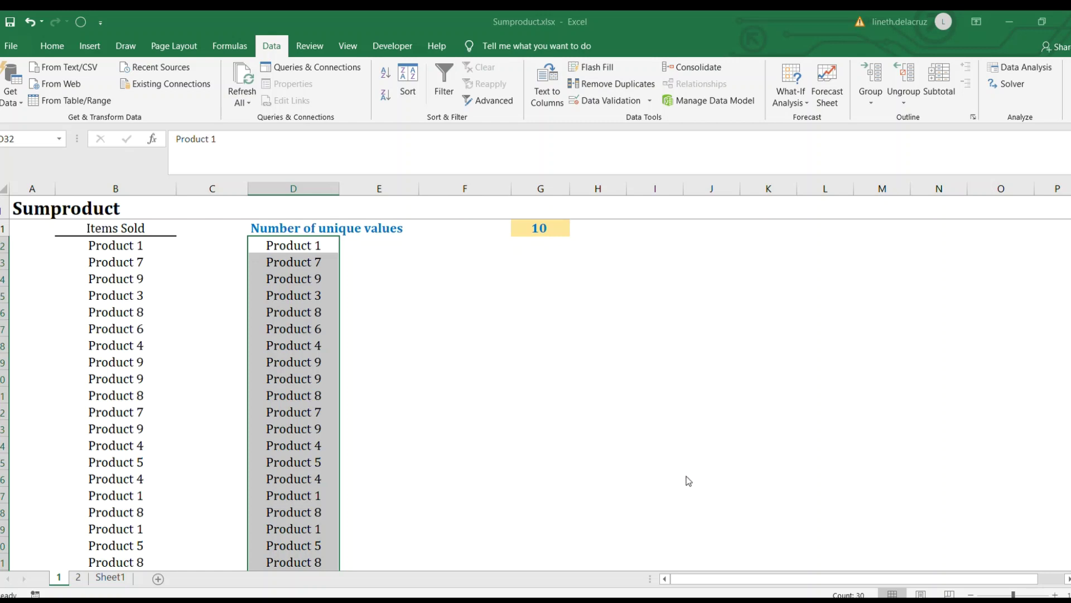
{"action": "left_click", "coordinate": [311, 244]}
{"action": "left_click_drag", "start_coordinate": [311, 244], "coordinate": [310, 390]}
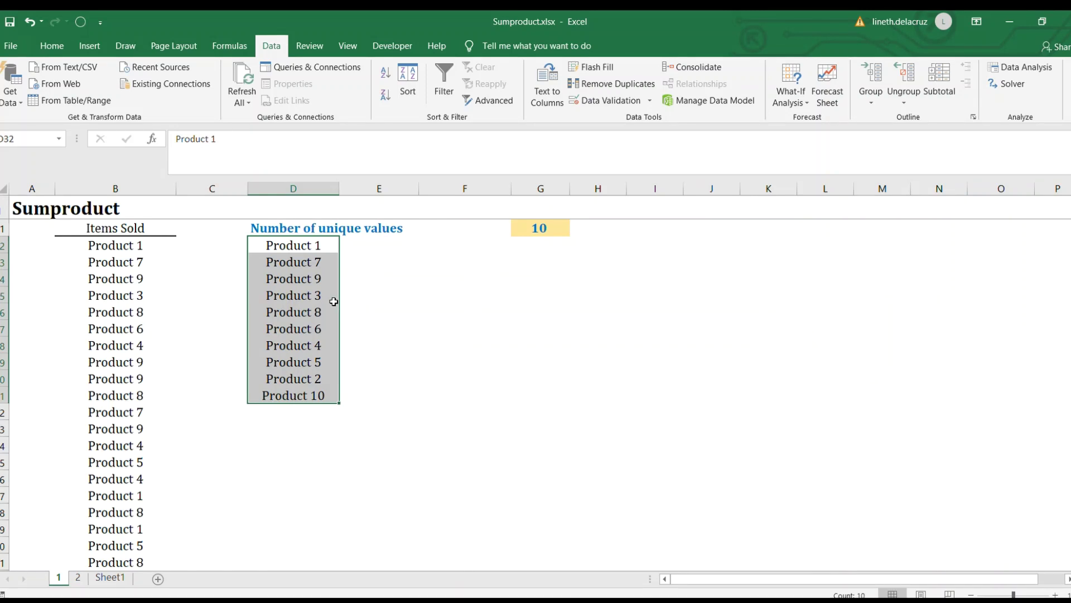
{"action": "scroll", "coordinate": [387, 286], "scroll_direction": "up", "scroll_amount": 2}
{"action": "left_click", "coordinate": [553, 327]}
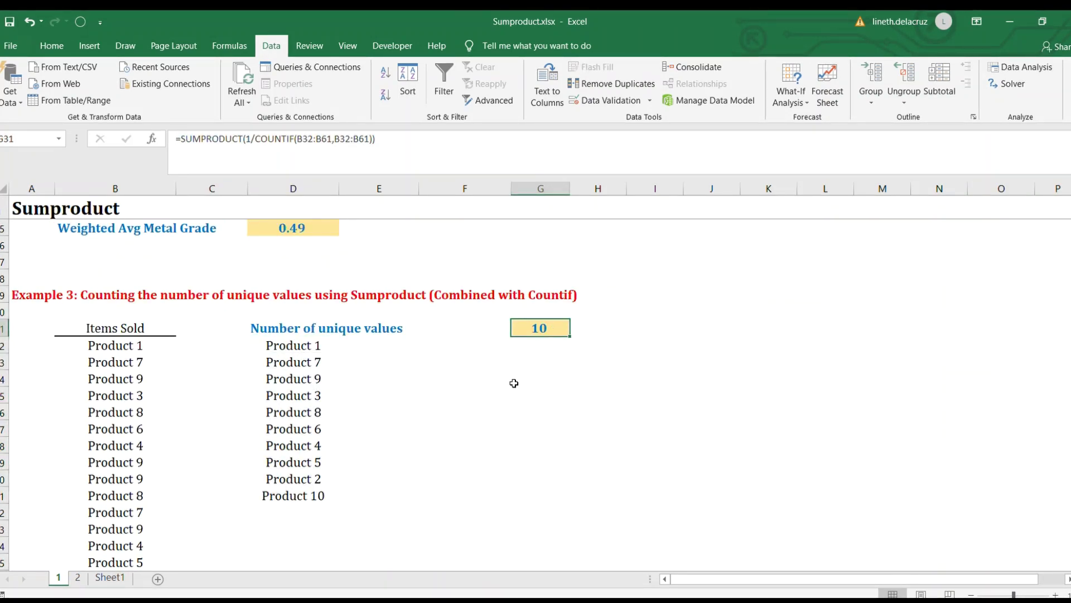
Start the Example 4 Grand Total - Sales formula in C80 as =SUMPRODUCT(D66:D75,E66:E75,(C66:C75=C77)*( to include the customer criterion.
{"action": "scroll", "coordinate": [514, 383], "scroll_direction": "down", "scroll_amount": 11}
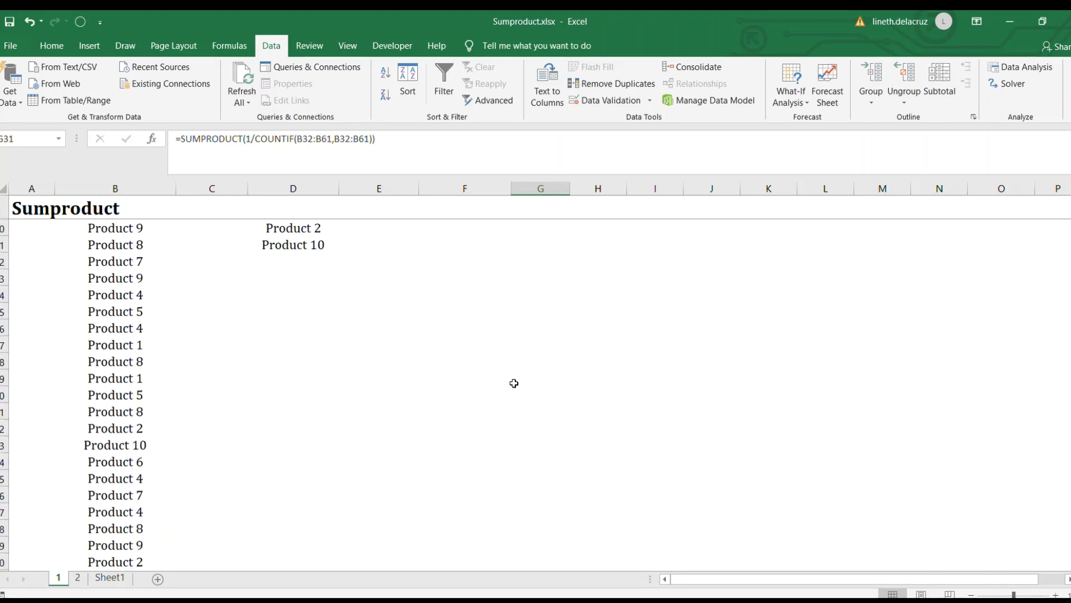
{"action": "scroll", "coordinate": [513, 383], "scroll_direction": "down", "scroll_amount": 2}
{"action": "scroll", "coordinate": [514, 384], "scroll_direction": "up", "scroll_amount": 2}
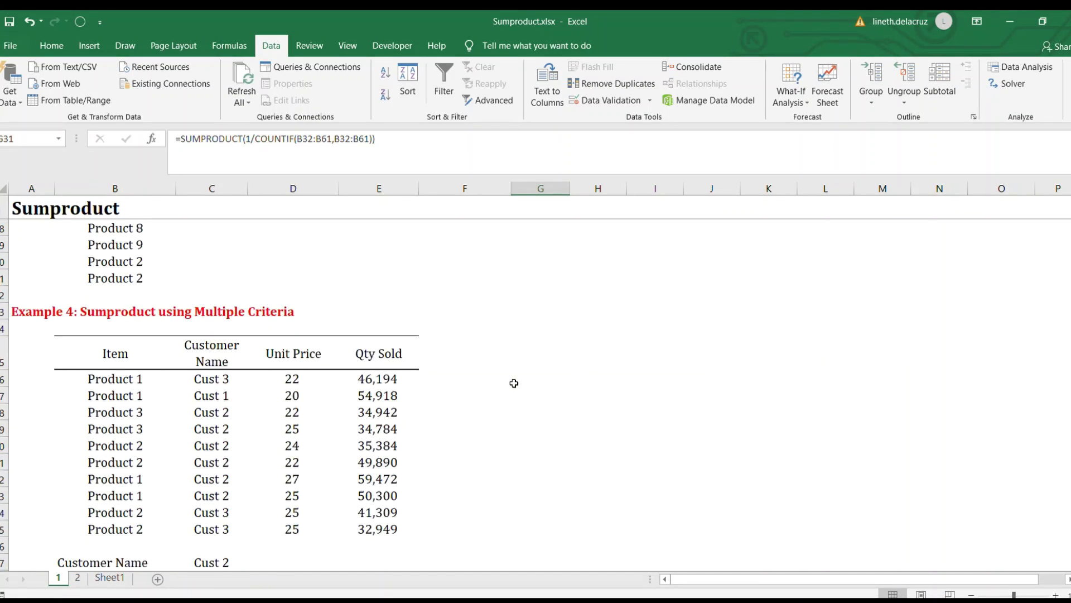
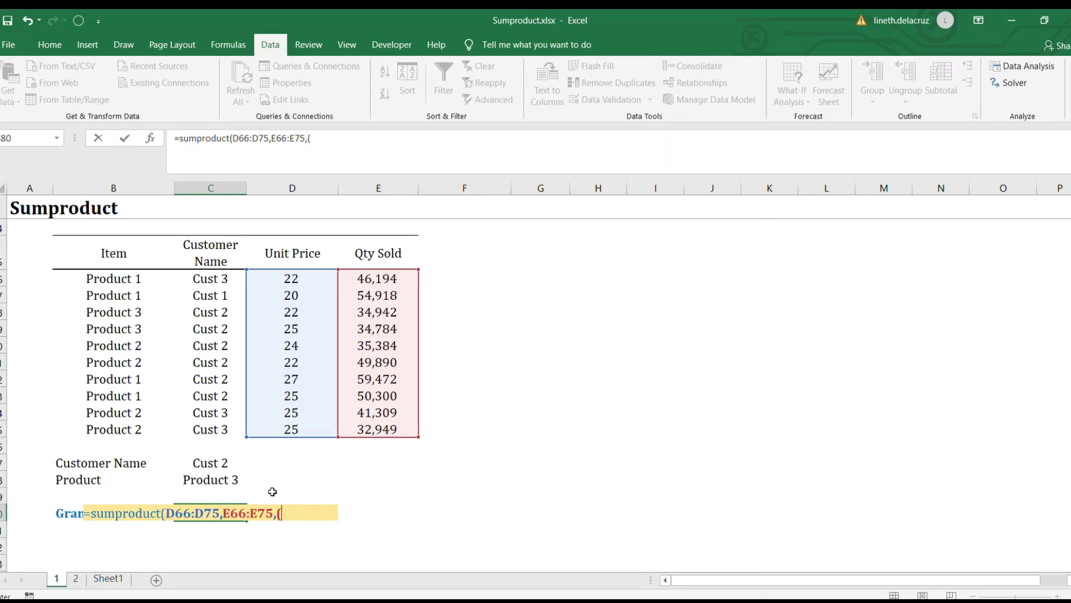
{"action": "scroll", "coordinate": [273, 491], "scroll_direction": "up", "scroll_amount": 1}
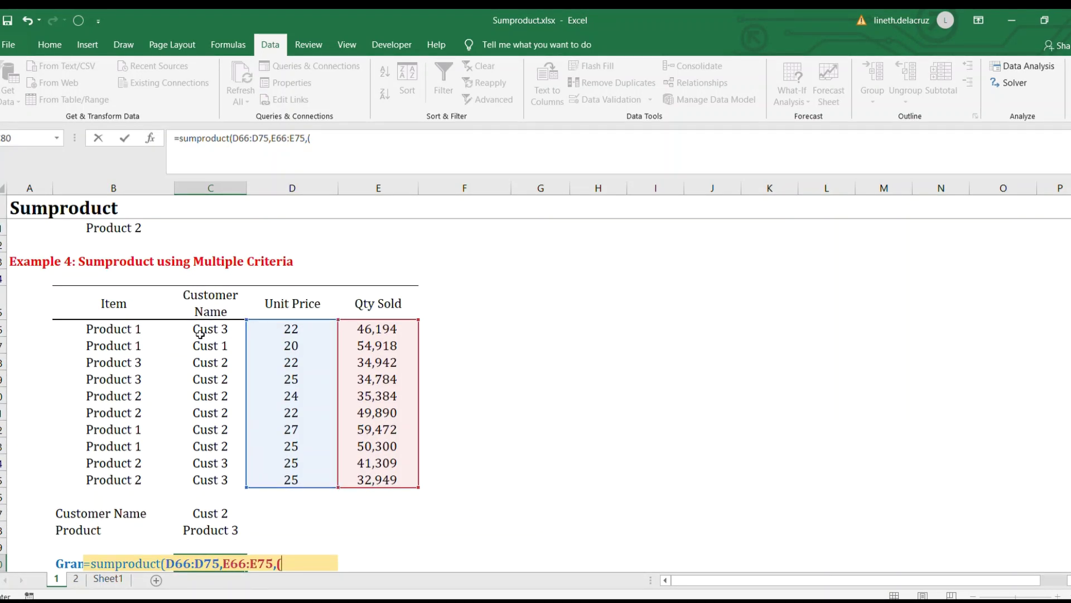
{"action": "left_click_drag", "start_coordinate": [202, 328], "coordinate": [205, 475]}
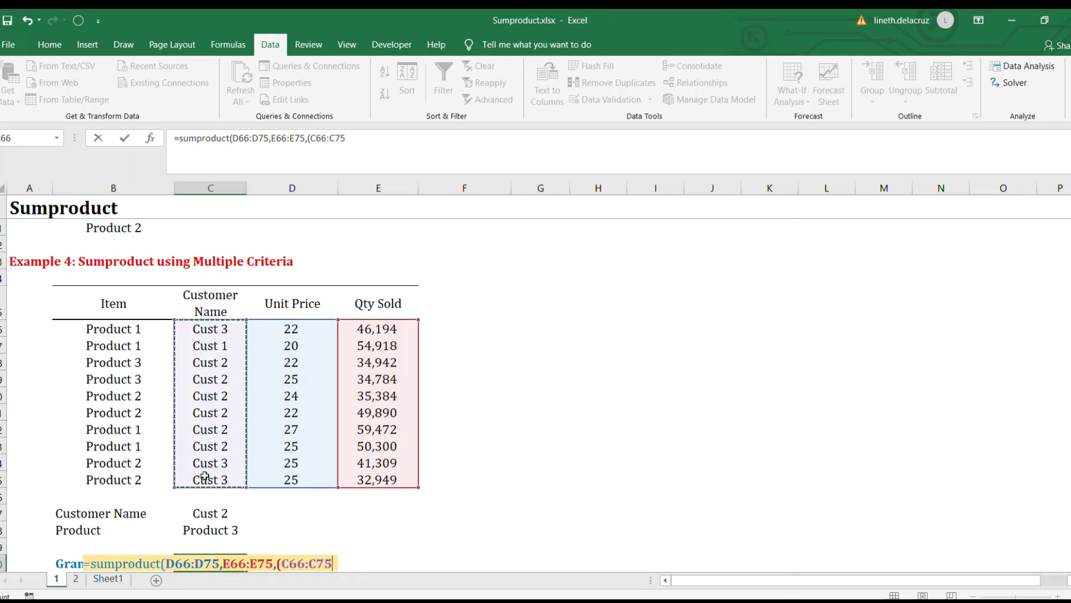
{"action": "type", "text": "="}
{"action": "left_click", "coordinate": [224, 514]}
{"action": "type", "text": ")*("}
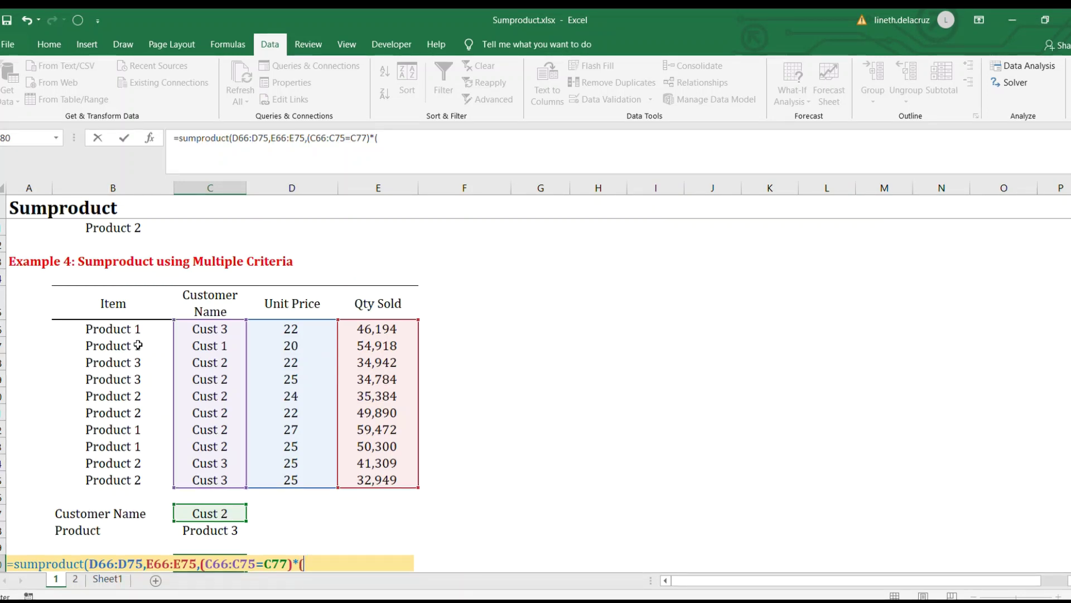
Complete the C80 formula with the product criterion (B66:B75=C78) multiplied by the customer criterion.
{"action": "left_click_drag", "start_coordinate": [134, 328], "coordinate": [132, 470]}
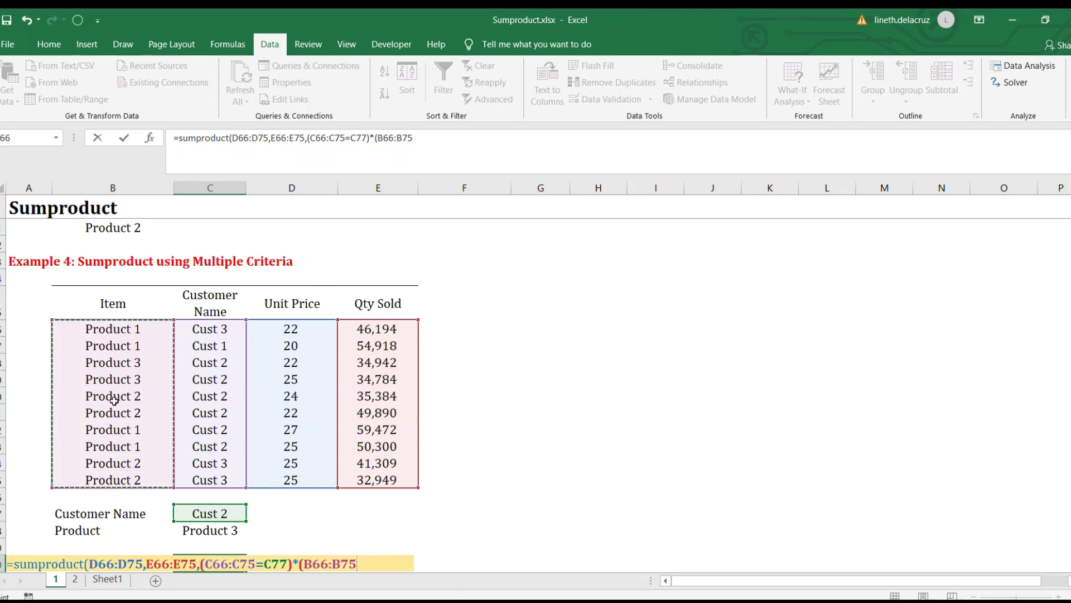
{"action": "type", "text": "="}
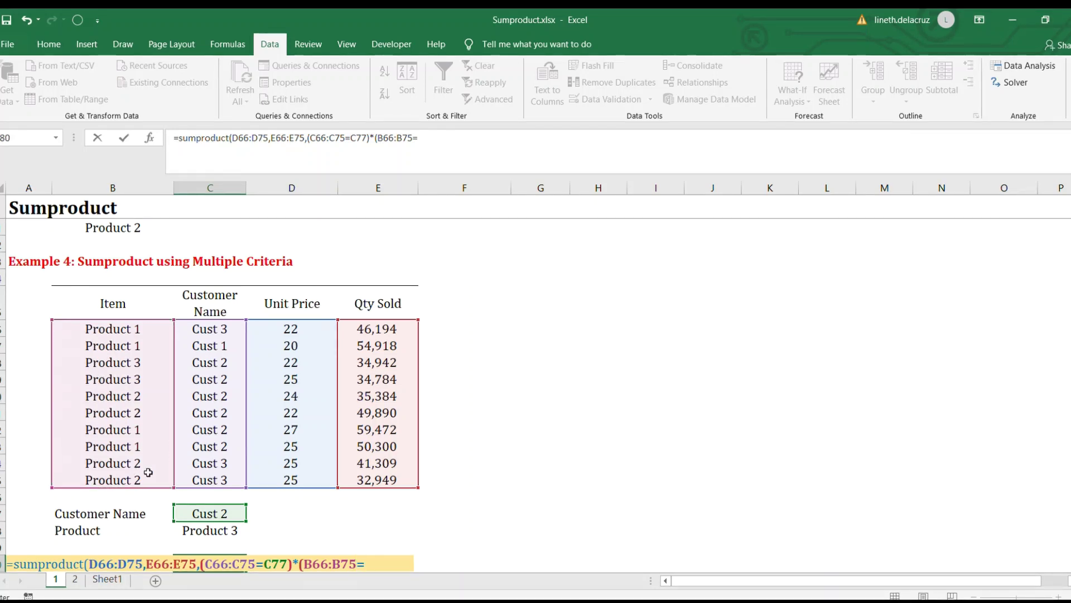
{"action": "left_click", "coordinate": [215, 534]}
{"action": "type", "text": ")"}
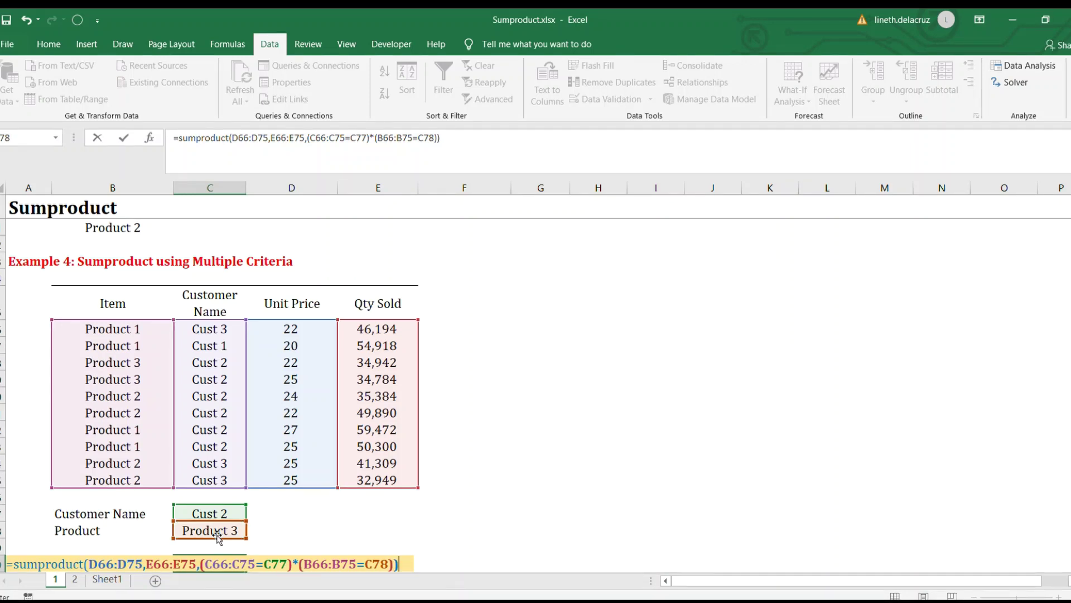
{"action": "key", "text": "Return"}
{"action": "key", "text": "Up"}
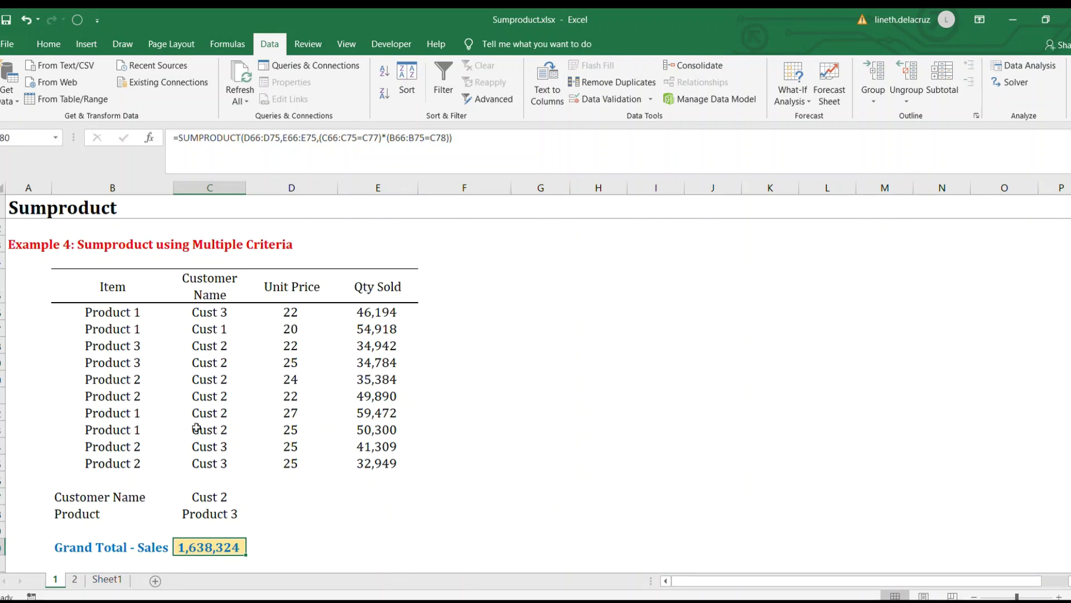
Highlight the Cust 2 entries, the Product 3 entries and the unit prices and quantities in rows 68 and 69.
{"action": "left_click_drag", "start_coordinate": [214, 345], "coordinate": [216, 426]}
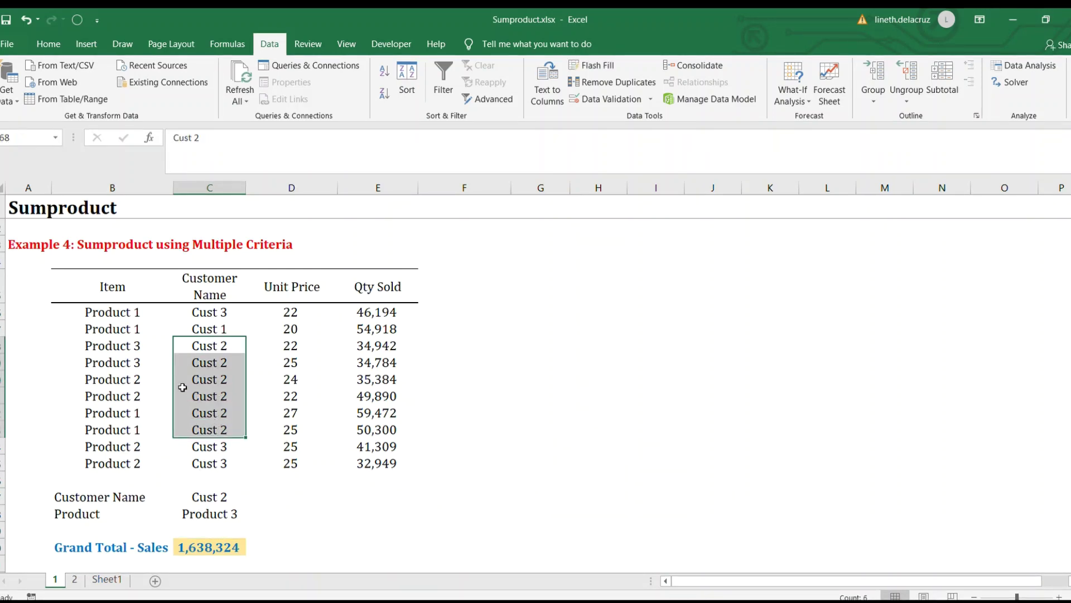
{"action": "left_click_drag", "start_coordinate": [126, 346], "coordinate": [126, 361], "text": "ctrl"}
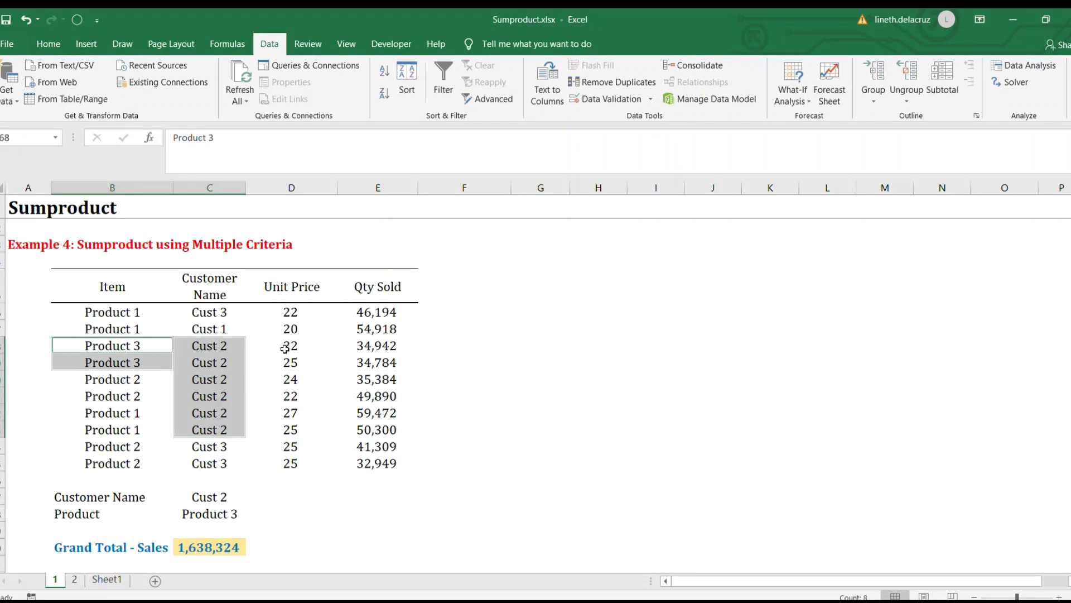
{"action": "left_click_drag", "start_coordinate": [282, 347], "coordinate": [360, 362], "text": "ctrl"}
Calculate the sales of the first Product 3 row in F68 with =D68*E68 and copy the formula to F69.
{"action": "left_click", "coordinate": [436, 347]}
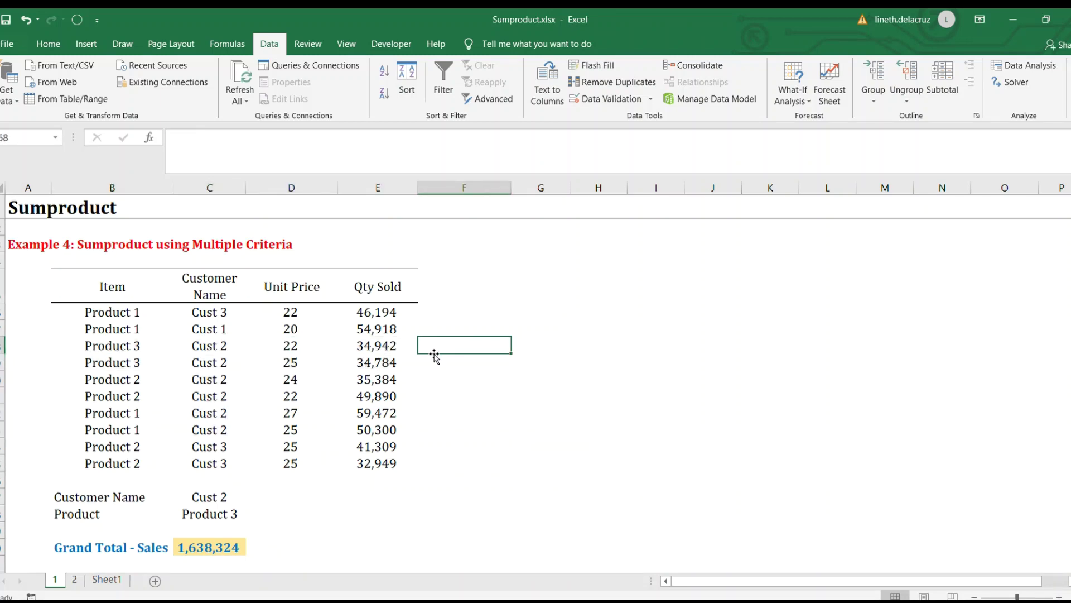
{"action": "type", "text": "="}
{"action": "key", "text": "Left"}
{"action": "key", "text": "Left"}
{"action": "type", "text": "*"}
{"action": "key", "text": "Left"}
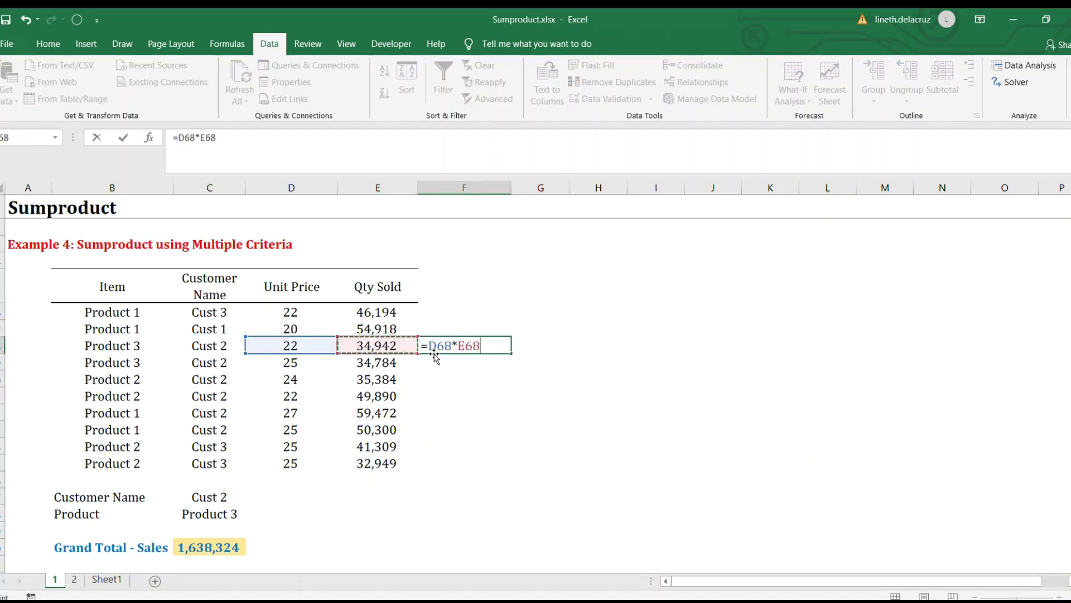
{"action": "key", "text": "Return"}
{"action": "key", "text": "Up"}
{"action": "key", "text": "ctrl+c"}
{"action": "key", "text": "Down"}
{"action": "key", "text": "ctrl+v"}
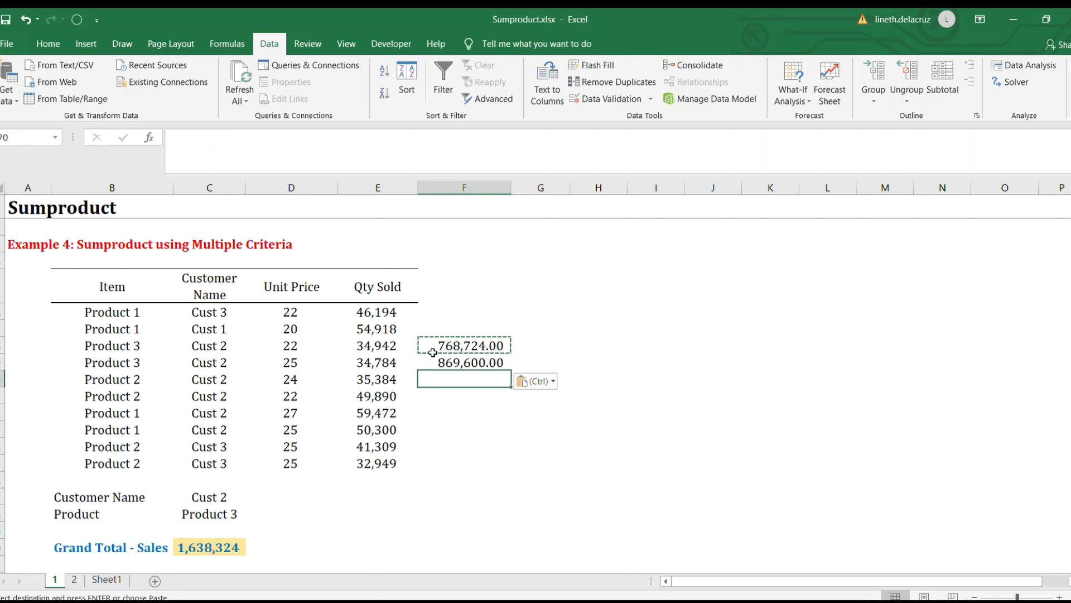
Sum F68 and F69 in F70 and compare the result with the Grand Total - Sales in C80.
{"action": "key", "text": "Down"}
{"action": "type", "text": "=sum("}
{"action": "key", "text": "Up"}
{"action": "left_click_drag", "start_coordinate": [436, 356], "coordinate": [432, 352]}
{"action": "key", "text": "Return"}
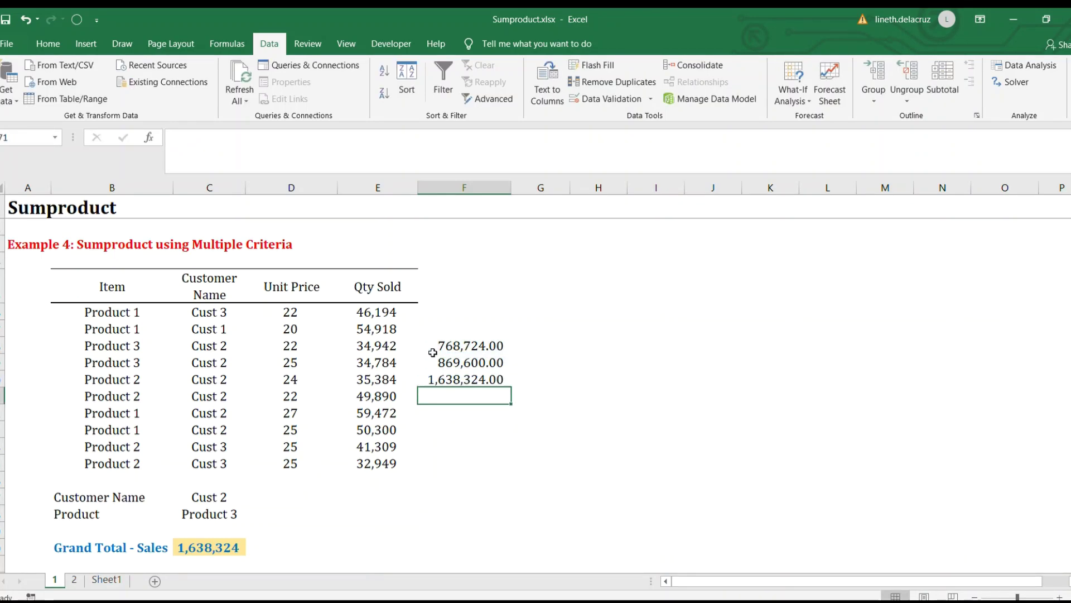
{"action": "left_click", "coordinate": [501, 375]}
{"action": "left_click", "coordinate": [209, 550], "text": "ctrl"}
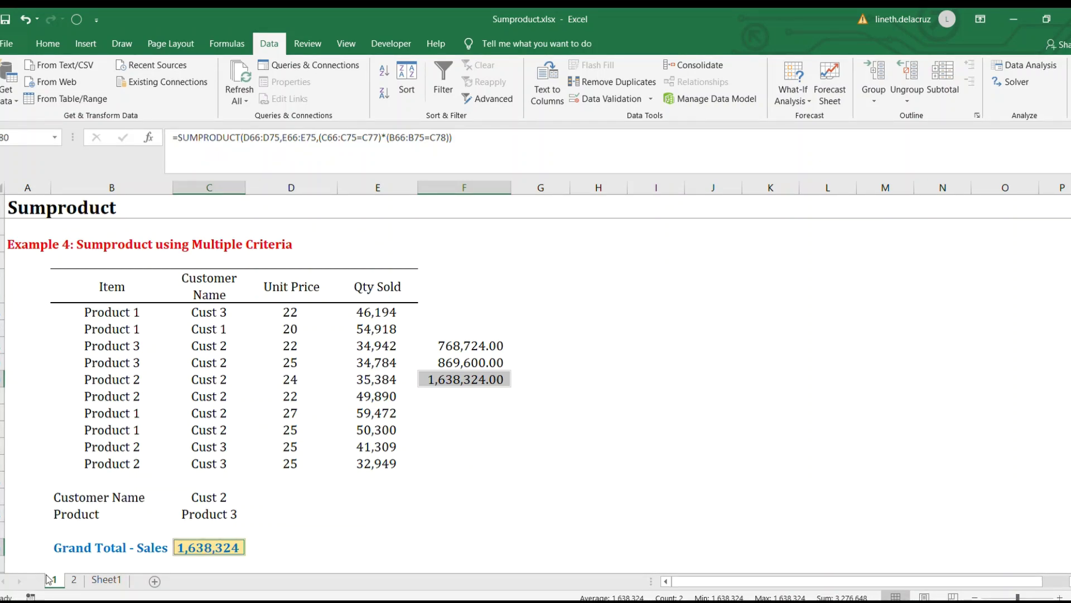
On sheet 2, compute the total sales in O5 with =SUMPRODUCT(Table3[Unit Price],Table3[Qty Sold]).
{"action": "left_click", "coordinate": [71, 580]}
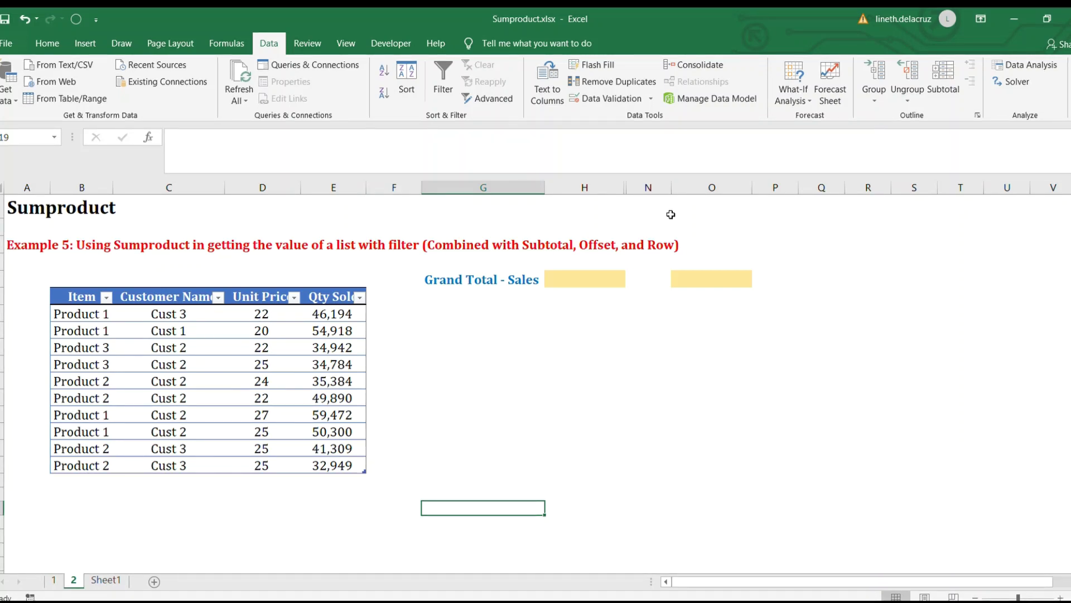
{"action": "left_click", "coordinate": [709, 280]}
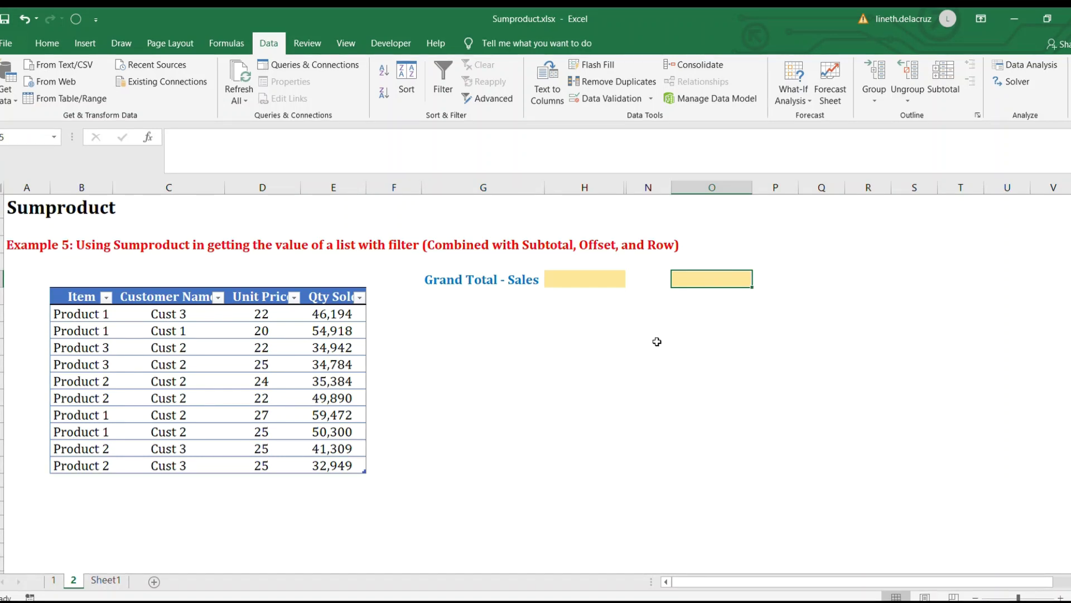
{"action": "type", "text": "=sumproduct("}
{"action": "left_click_drag", "start_coordinate": [257, 314], "coordinate": [277, 463]}
{"action": "type", "text": ","}
{"action": "left_click_drag", "start_coordinate": [335, 314], "coordinate": [336, 464]}
{"action": "type", "text": ")"}
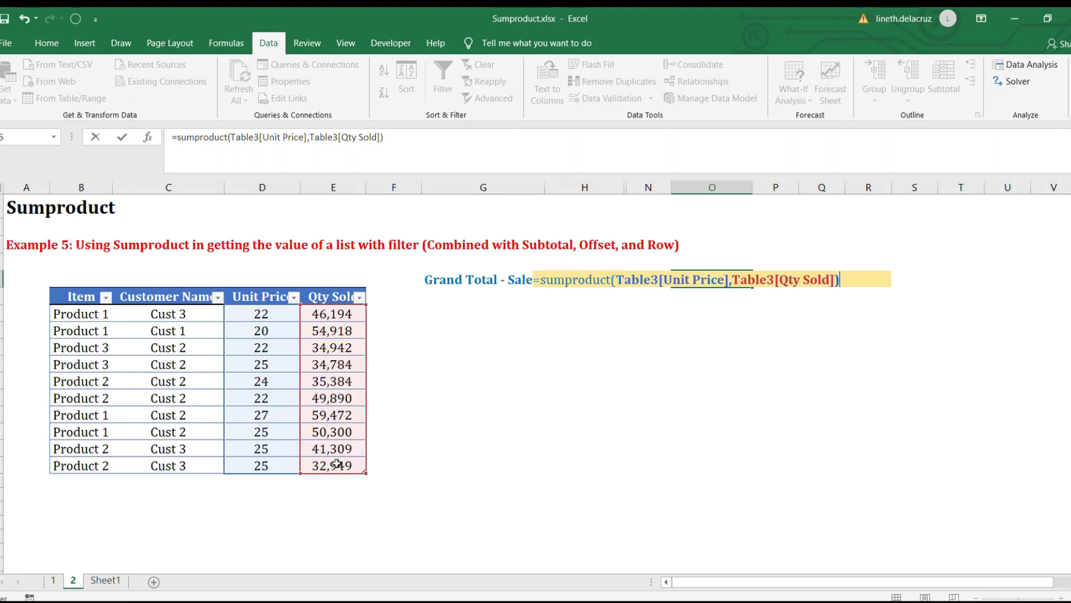
{"action": "key", "text": "Return"}
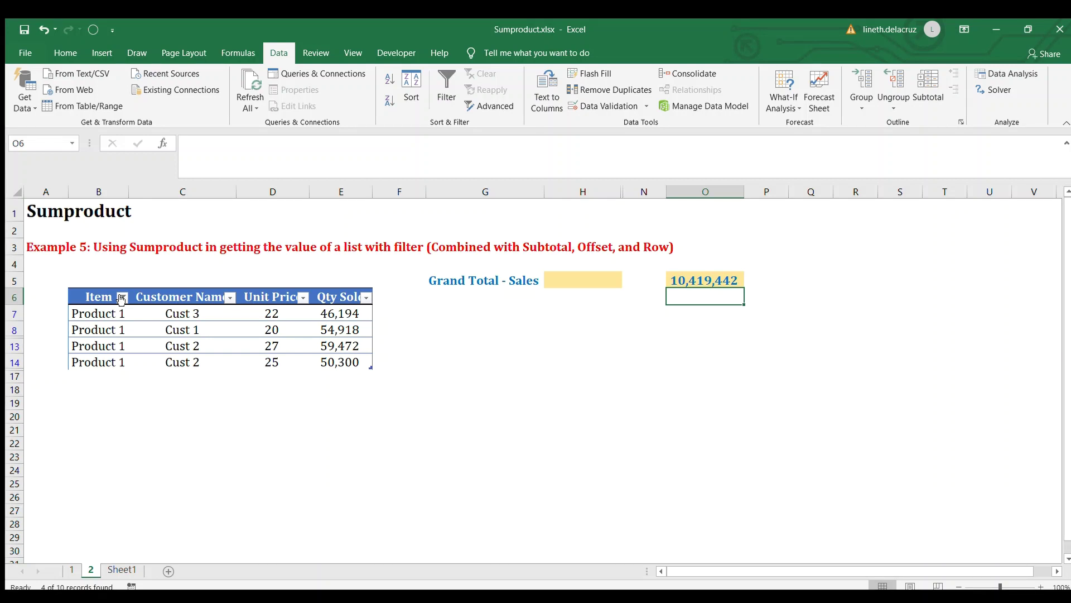
Undo the Product 1 filter on the table and enter =SUBTOTAL(9,Table3[Qty Sold]) in the Grand Total - Sales cell H5.
{"action": "key", "text": "ctrl+z"}
{"action": "left_click", "coordinate": [591, 275]}
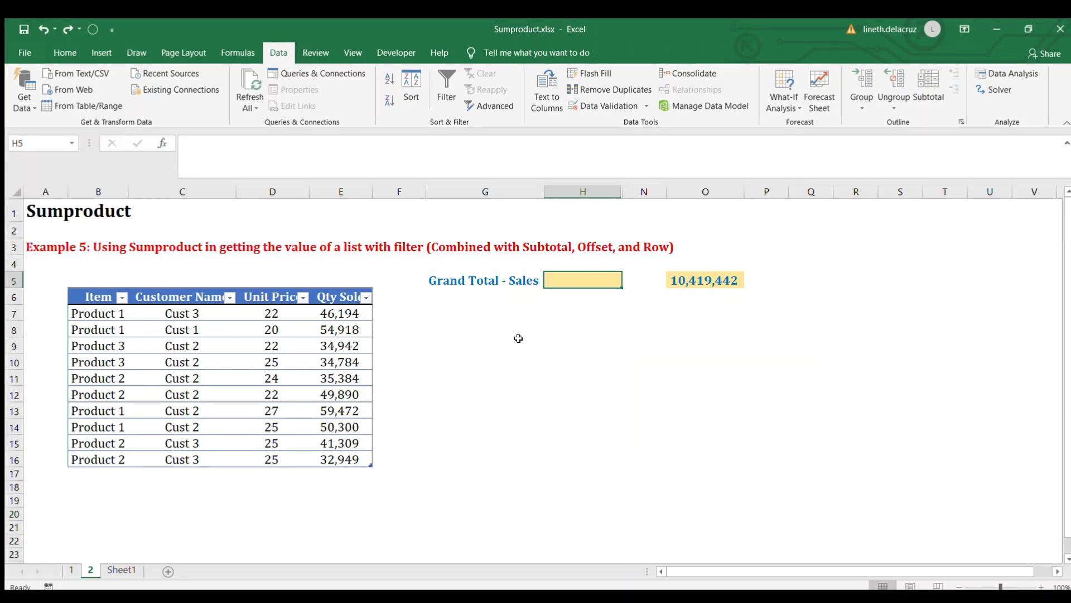
{"action": "type", "text": "=subtoal"}
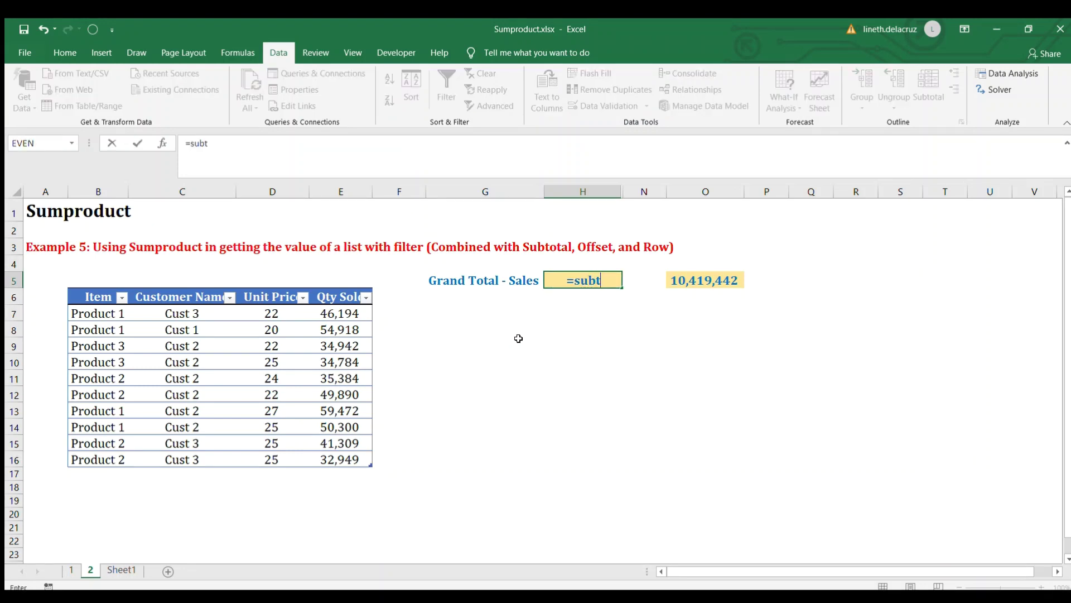
{"action": "key", "text": "BackSpace"}
{"action": "key", "text": "BackSpace"}
{"action": "type", "text": "tal("}
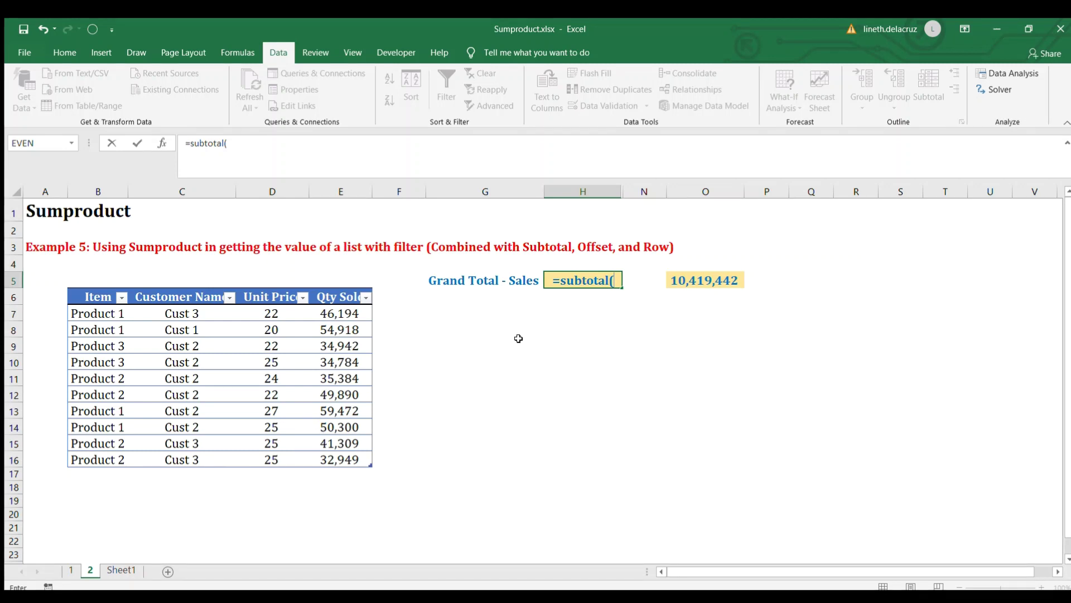
{"action": "type", "text": "9"}
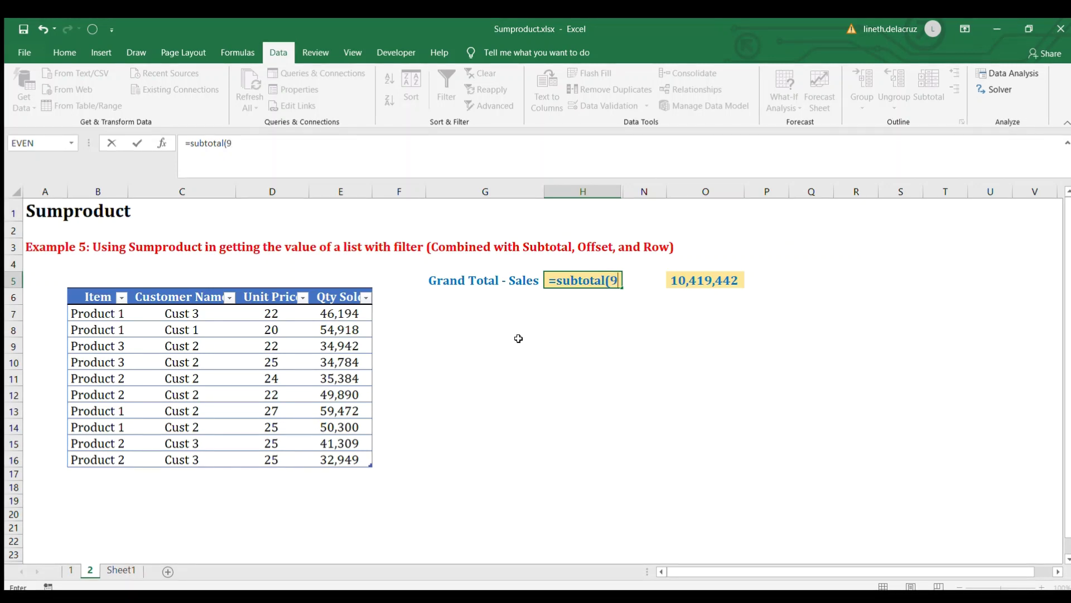
{"action": "type", "text": ","}
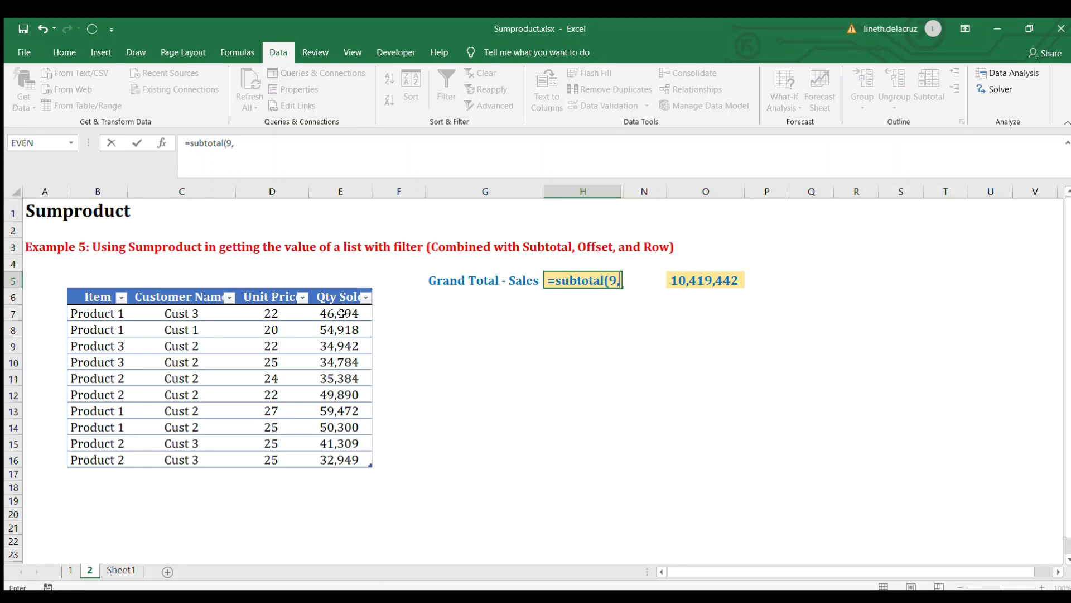
{"action": "left_click_drag", "start_coordinate": [340, 313], "coordinate": [331, 462]}
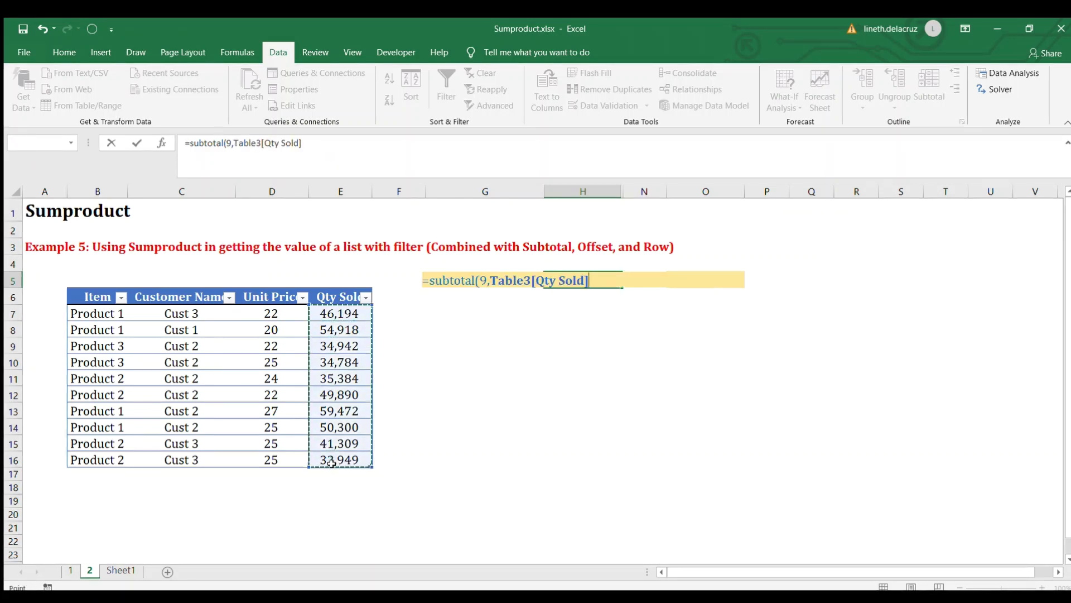
{"action": "type", "text": ")"}
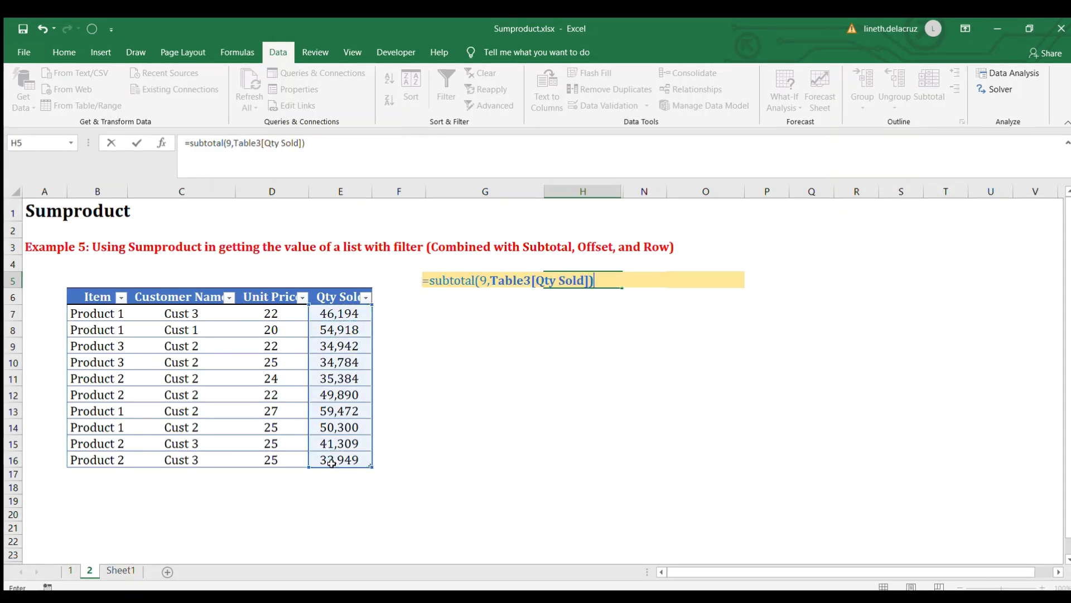
{"action": "key", "text": "Return"}
{"action": "key", "text": "Up"}
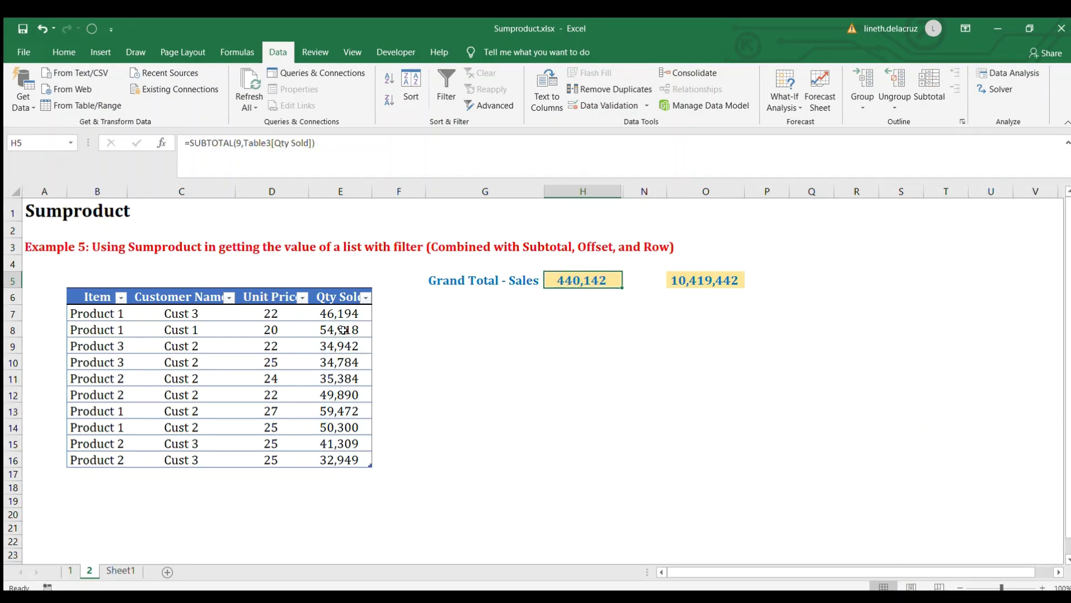
Compare the sum of the Qty Sold values E7:E16 with the subtotal in H5 and inspect the H5 formula.
{"action": "left_click_drag", "start_coordinate": [336, 316], "coordinate": [332, 461]}
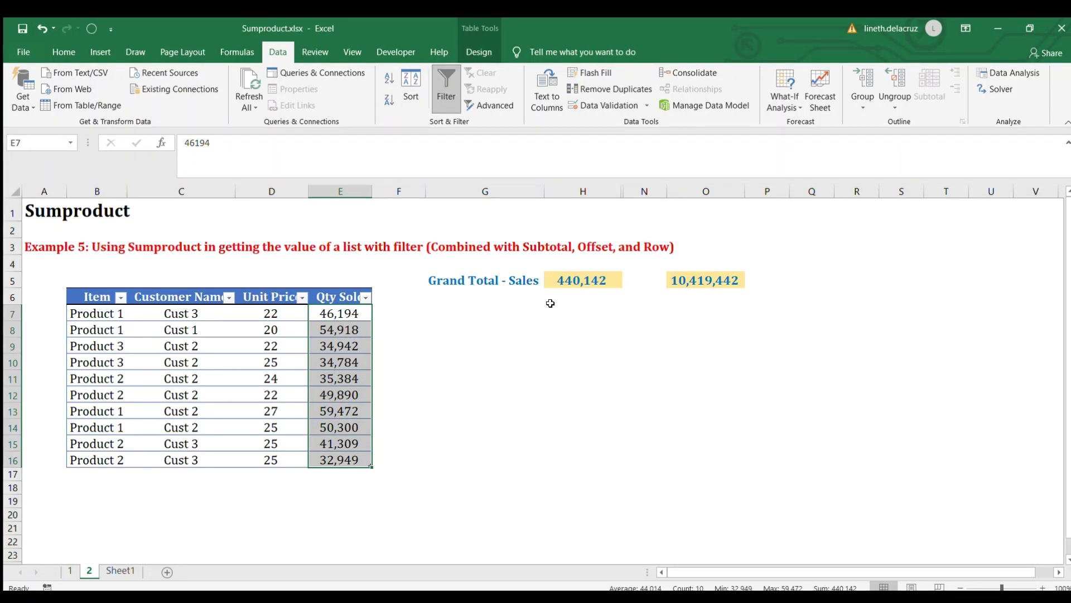
{"action": "left_click", "coordinate": [571, 280]}
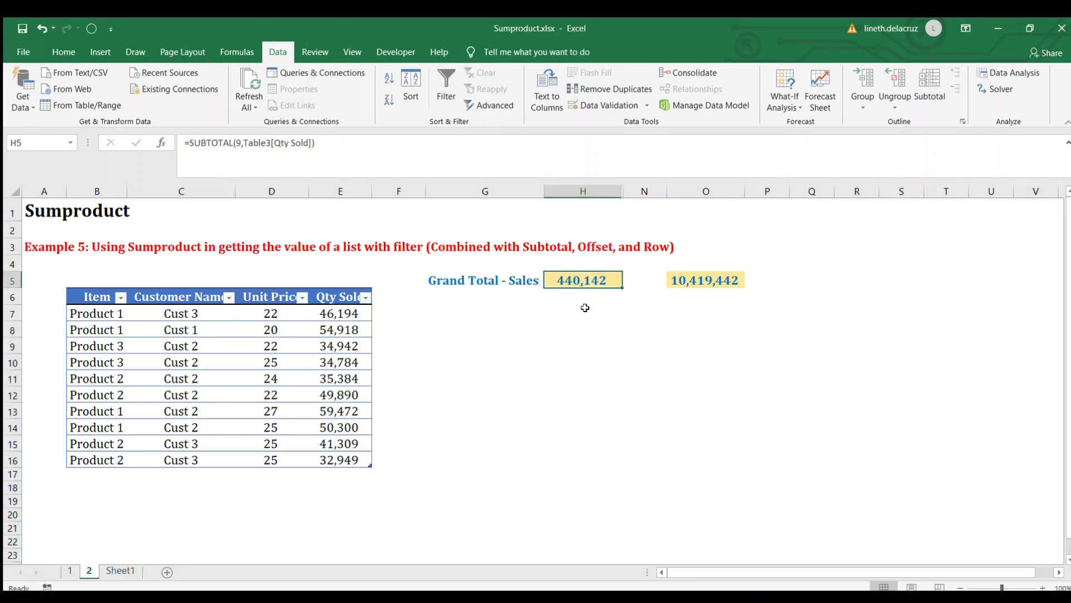
{"action": "key", "text": "F2"}
{"action": "key", "text": "Escape"}
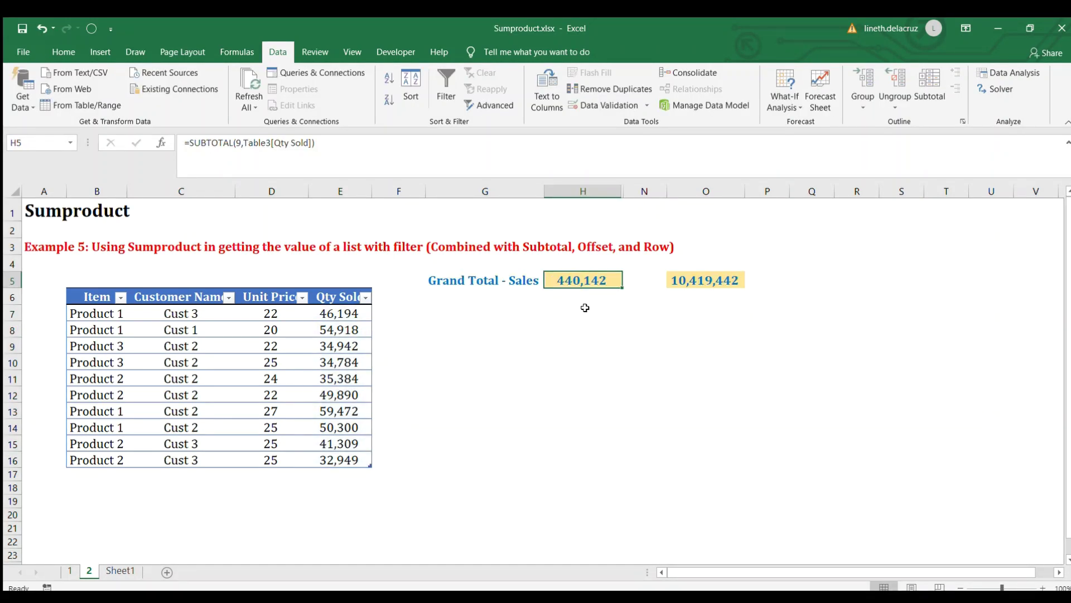
Filter the Item column to Product 1 to test the subtotal in H5, and undo the filter.
{"action": "left_click", "coordinate": [223, 334]}
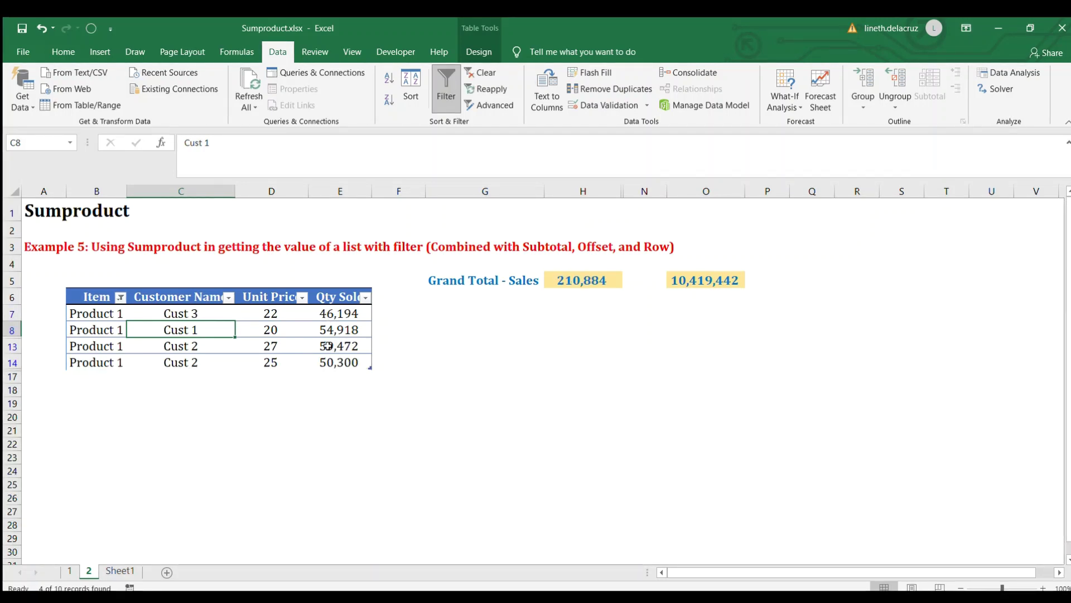
{"action": "key", "text": "ctrl+z"}
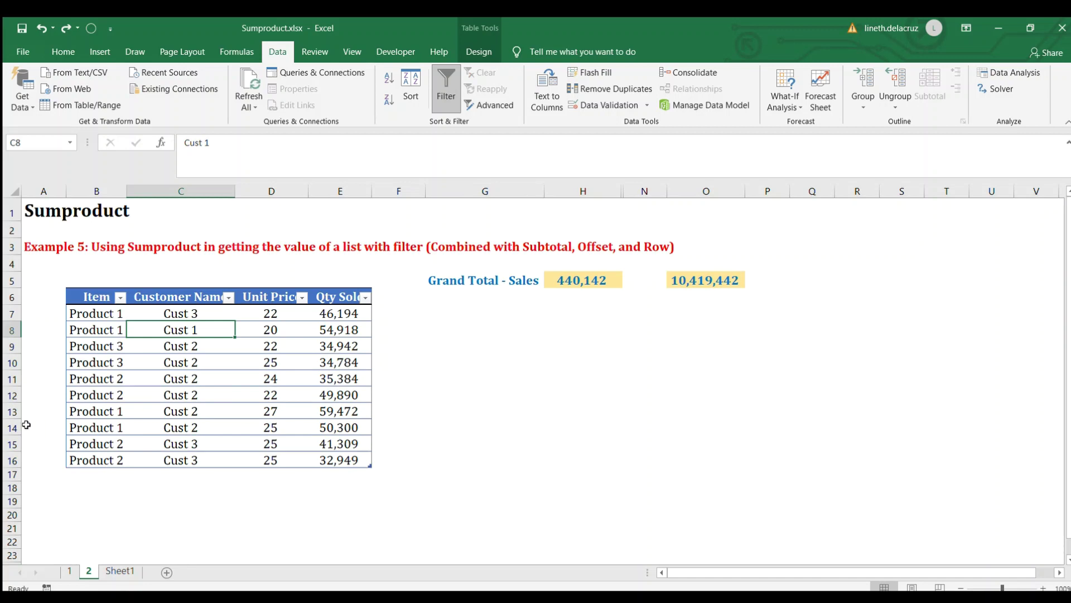
Hide rows 13 to 16 to test the subtotal in H5, and undo the hiding.
{"action": "left_click_drag", "start_coordinate": [12, 411], "coordinate": [14, 452]}
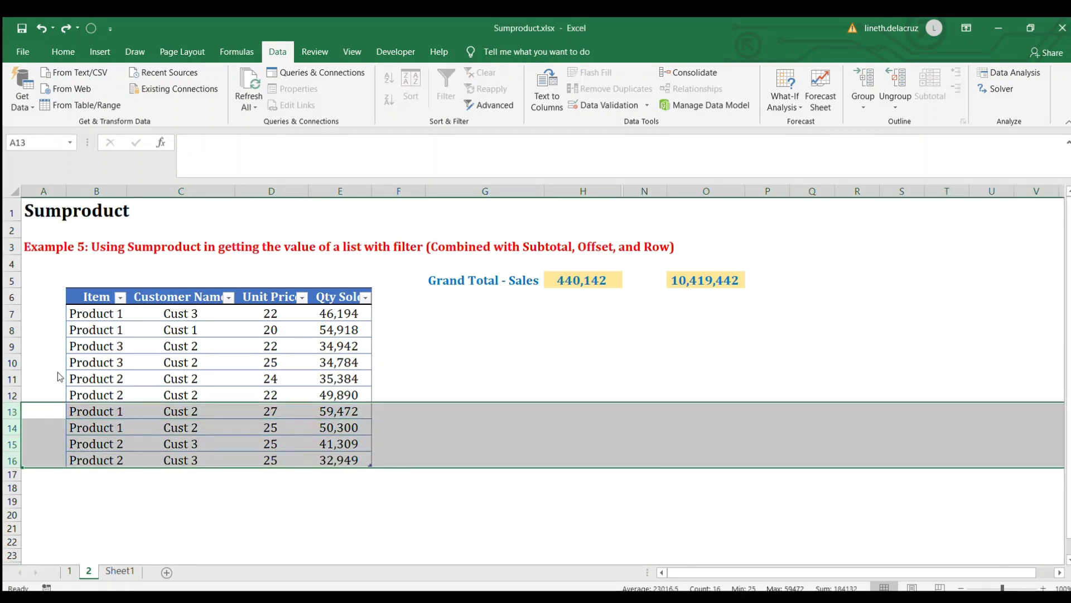
{"action": "key", "text": "ctrl+9"}
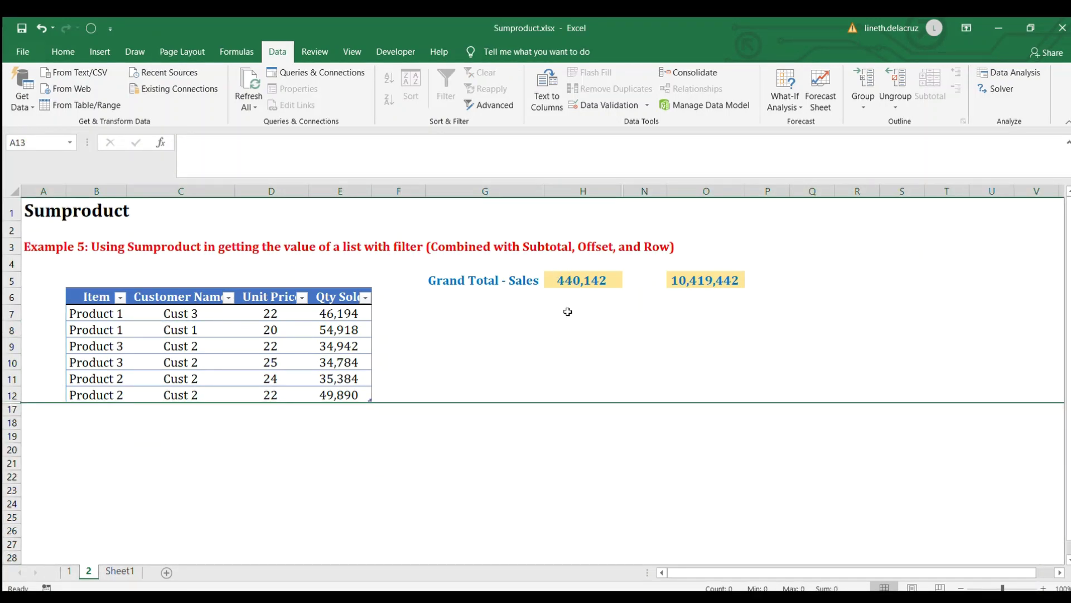
{"action": "key", "text": "ctrl+z"}
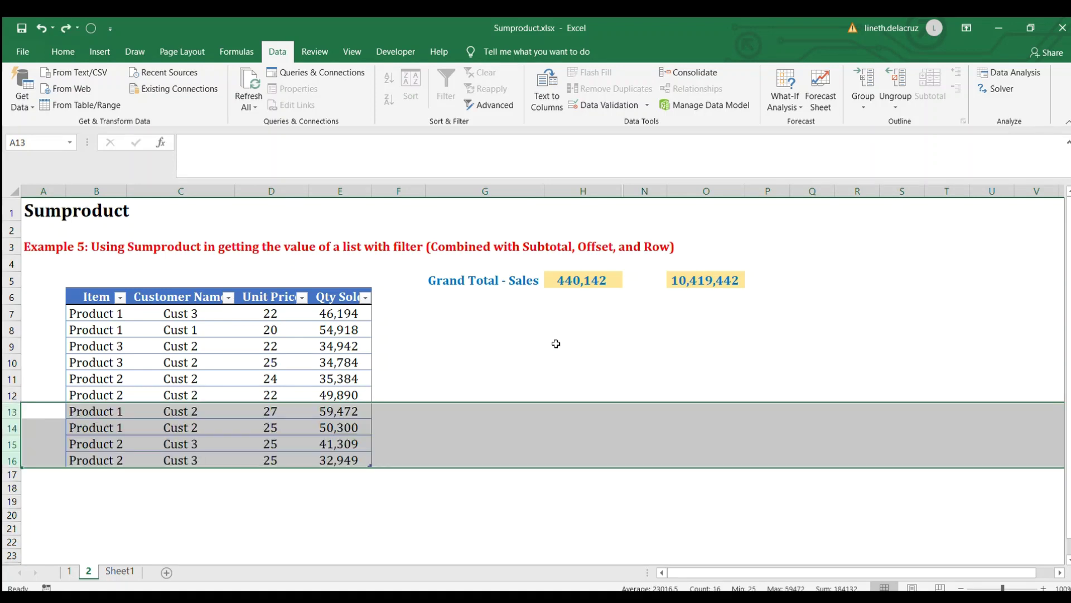
Change the function number of the SUBTOTAL formula in H5 to 109.
{"action": "double_click", "coordinate": [568, 279]}
{"action": "left_click", "coordinate": [503, 280]}
{"action": "type", "text": "10"}
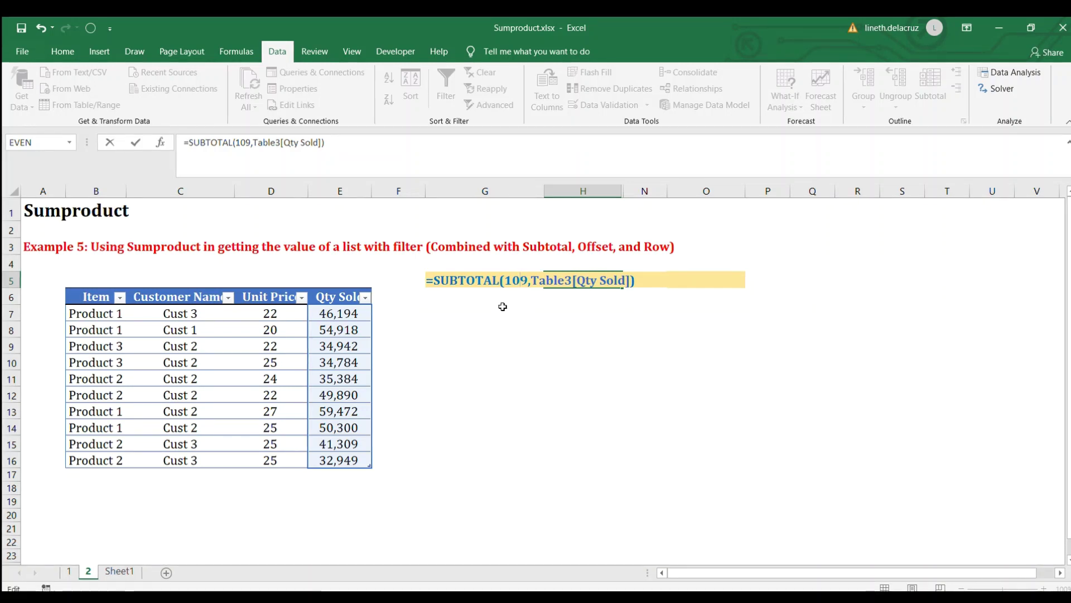
{"action": "key", "text": "Return"}
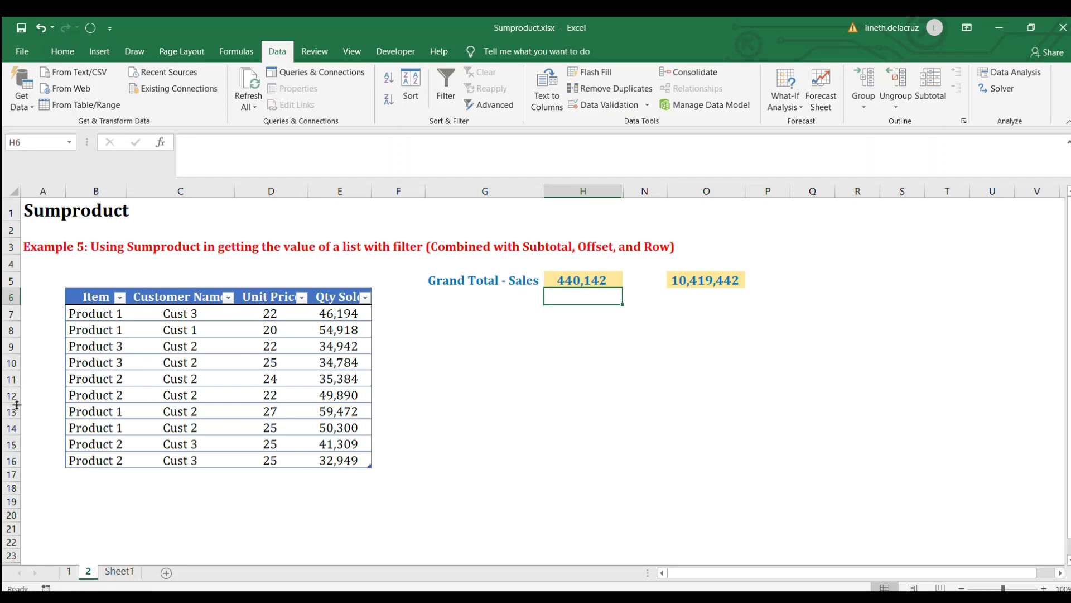
Hide rows 12 to 15 to test the edited subtotal in H5, and unhide them by undoing.
{"action": "left_click_drag", "start_coordinate": [13, 394], "coordinate": [18, 445]}
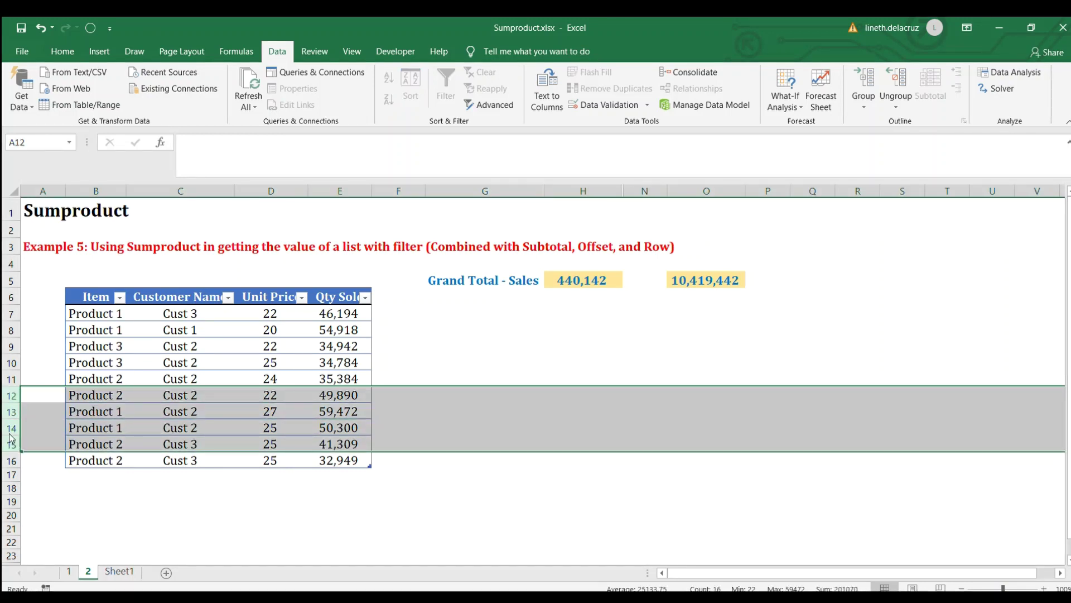
{"action": "key", "text": "ctrl+9"}
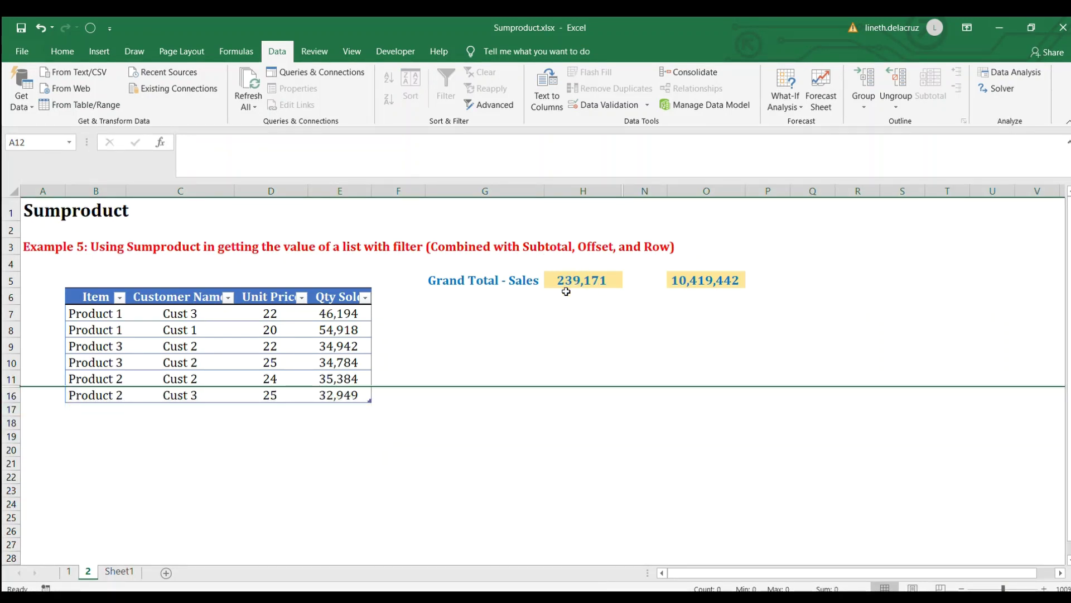
{"action": "key", "text": "ctrl+z"}
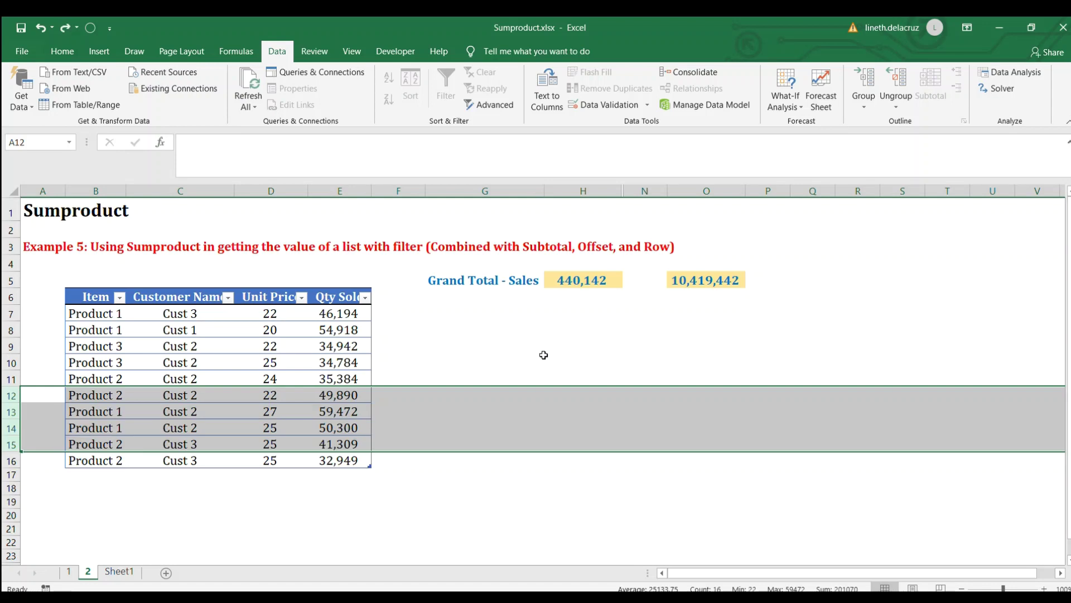
Examine the Table3[Qty Sold] argument of the SUBTOTAL formula in H5 and leave the formula unedited.
{"action": "left_click", "coordinate": [587, 278]}
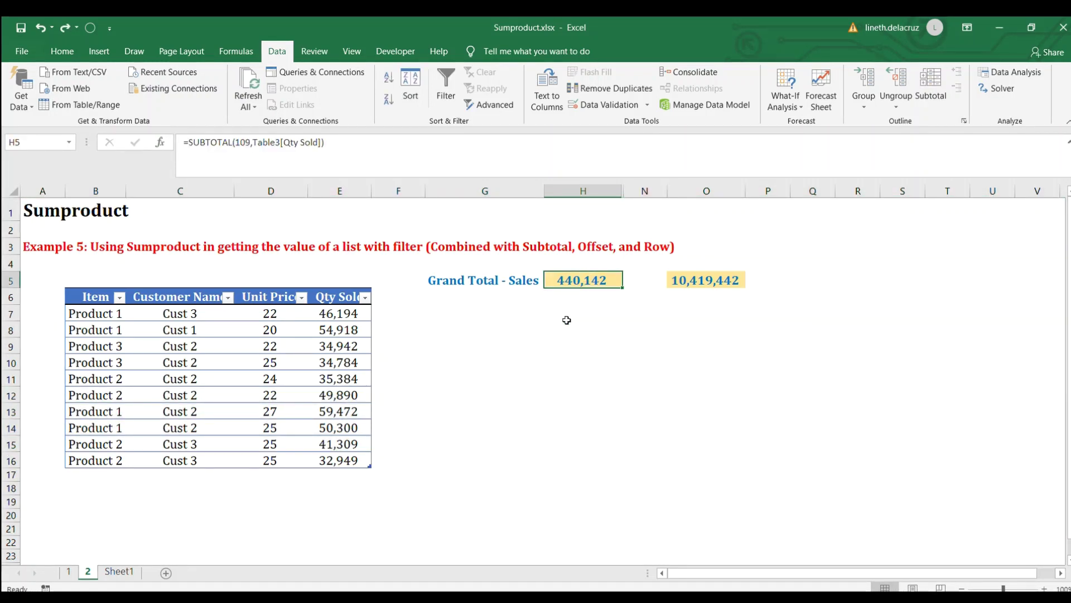
{"action": "key", "text": "F2"}
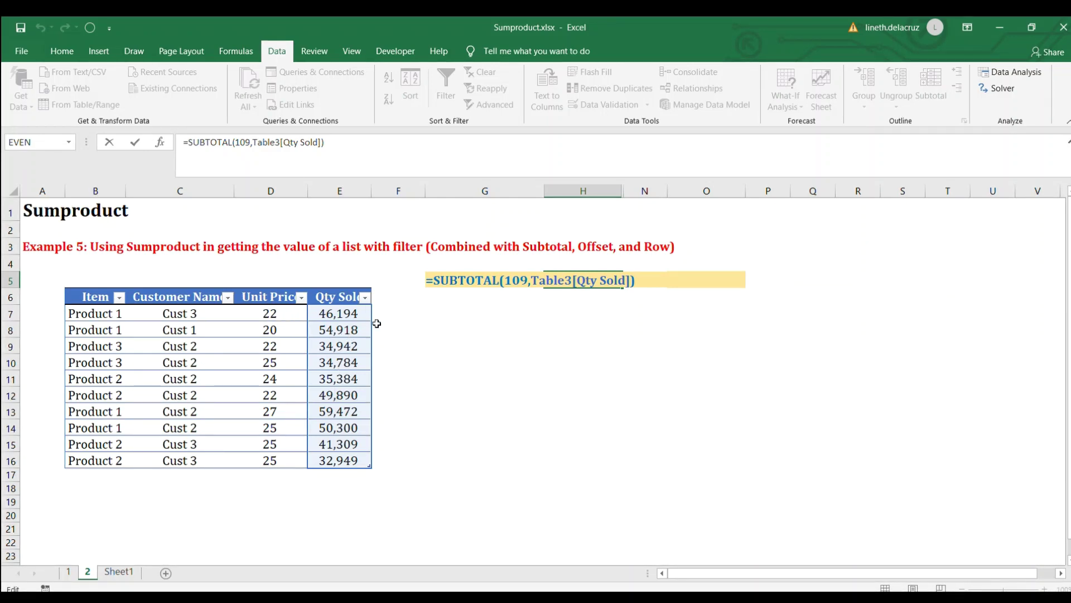
{"action": "left_click_drag", "start_coordinate": [631, 281], "coordinate": [531, 280]}
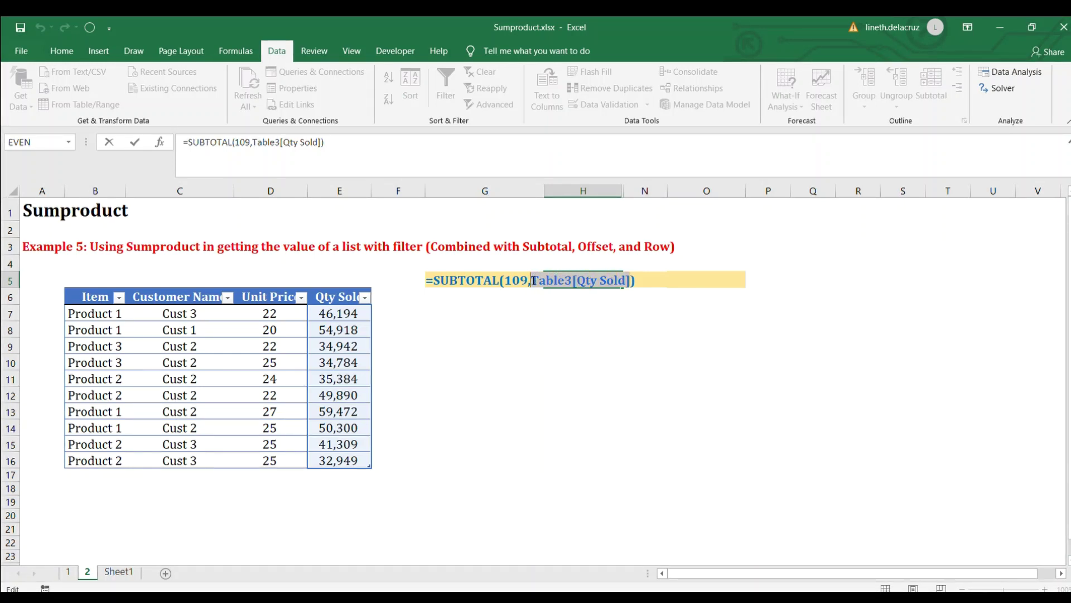
{"action": "key", "text": "Escape"}
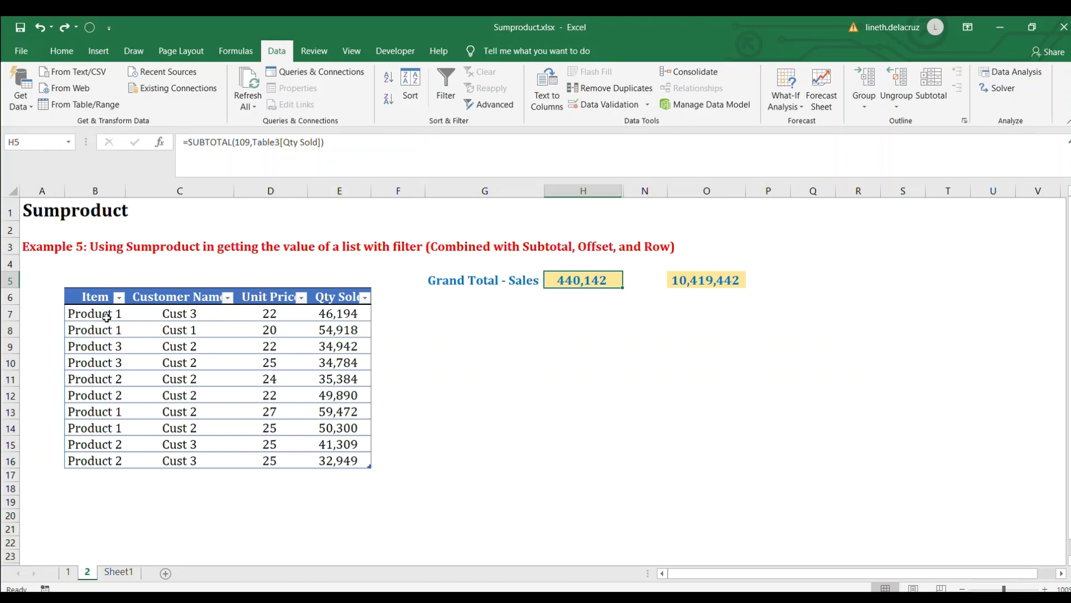
Name the whole table range B6:E16, including its headers, sample_table.
{"action": "left_click_drag", "start_coordinate": [344, 401], "coordinate": [346, 461]}
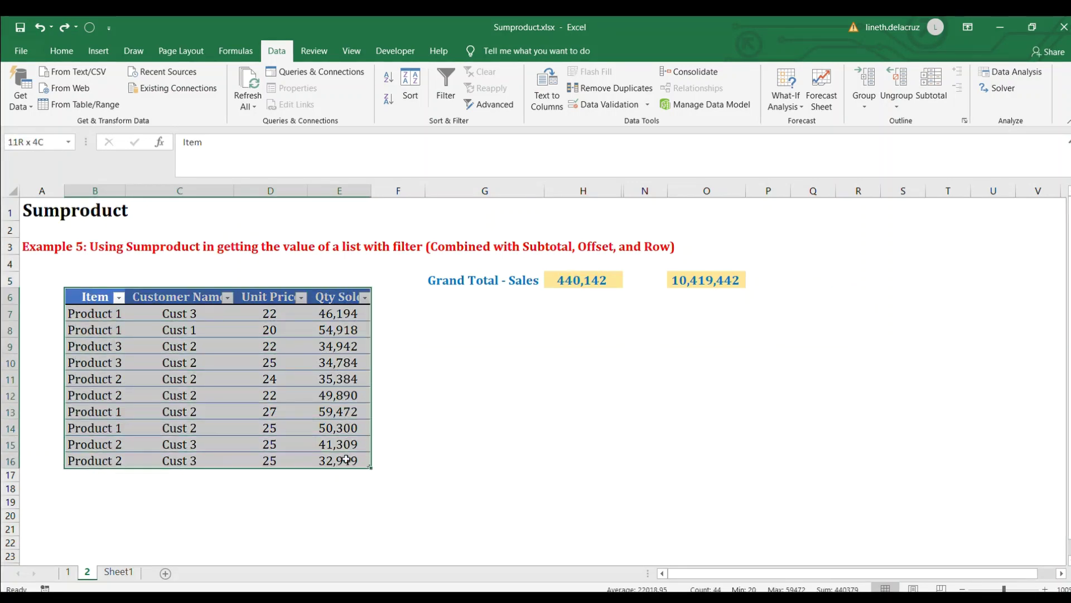
{"action": "left_click", "coordinate": [34, 146]}
{"action": "type", "text": "sa"}
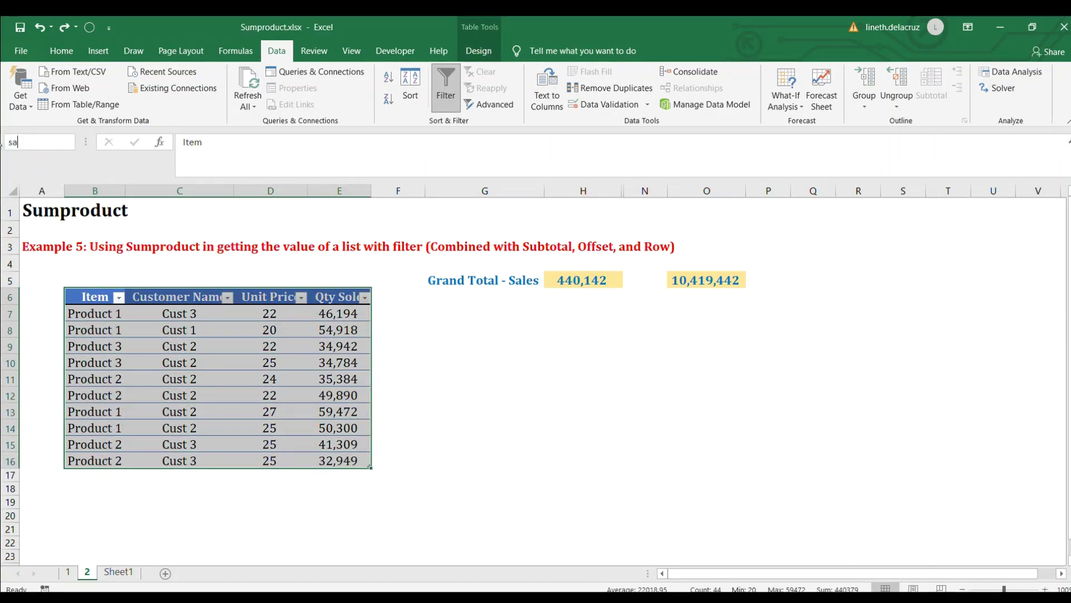
{"action": "type", "text": "mple_table"}
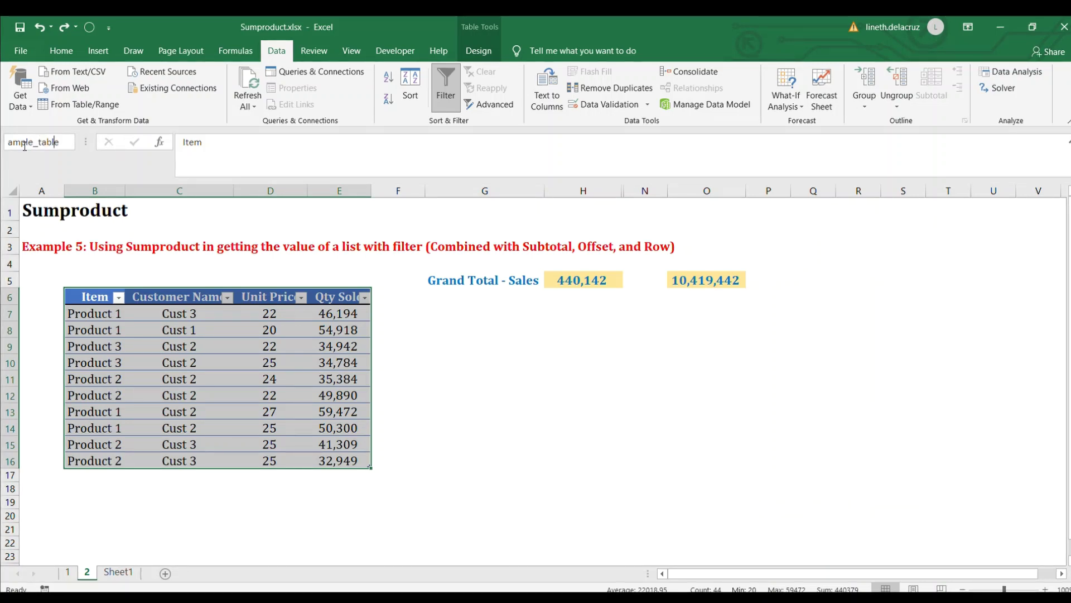
{"action": "key", "text": "Home"}
{"action": "key", "text": "Return"}
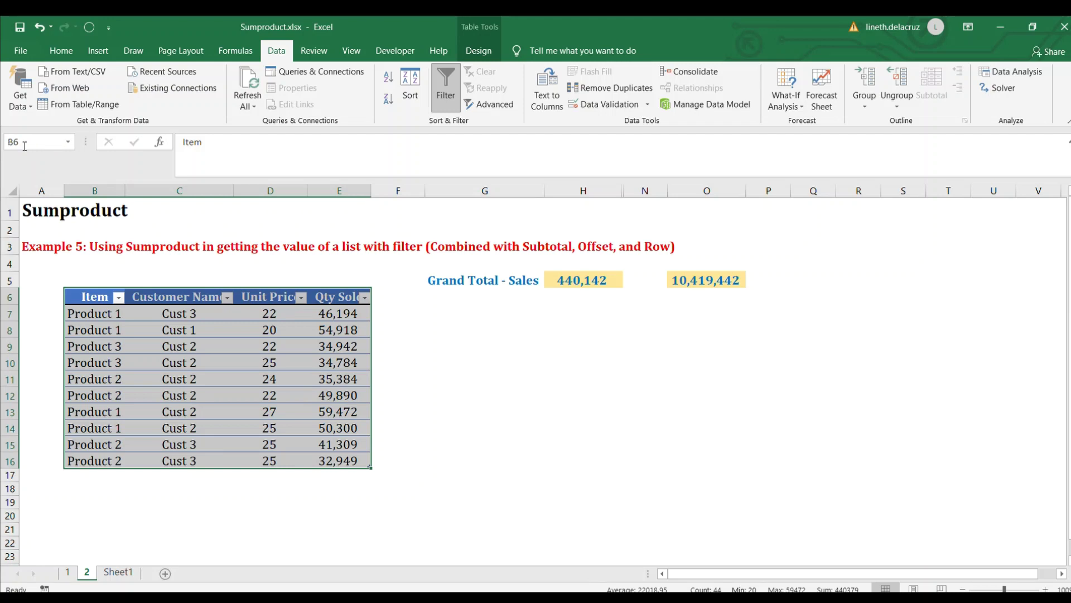
Name the Unit Price column range D6:D16, including its header, Unit_price.
{"action": "left_click", "coordinate": [261, 329]}
{"action": "left_click", "coordinate": [262, 296]}
{"action": "left_click", "coordinate": [268, 456], "text": "shift"}
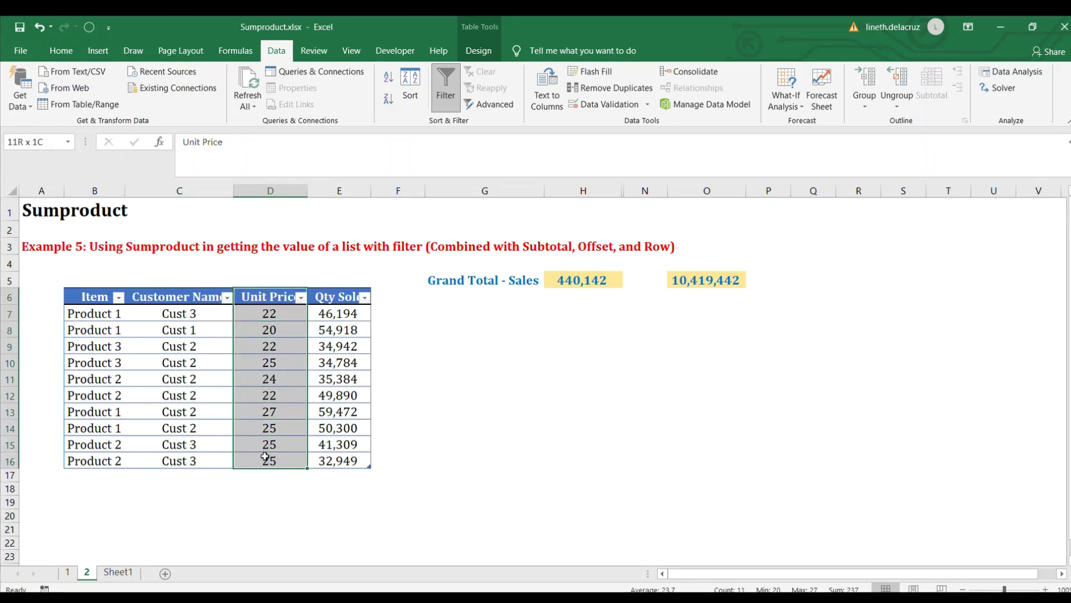
{"action": "left_click", "coordinate": [23, 141]}
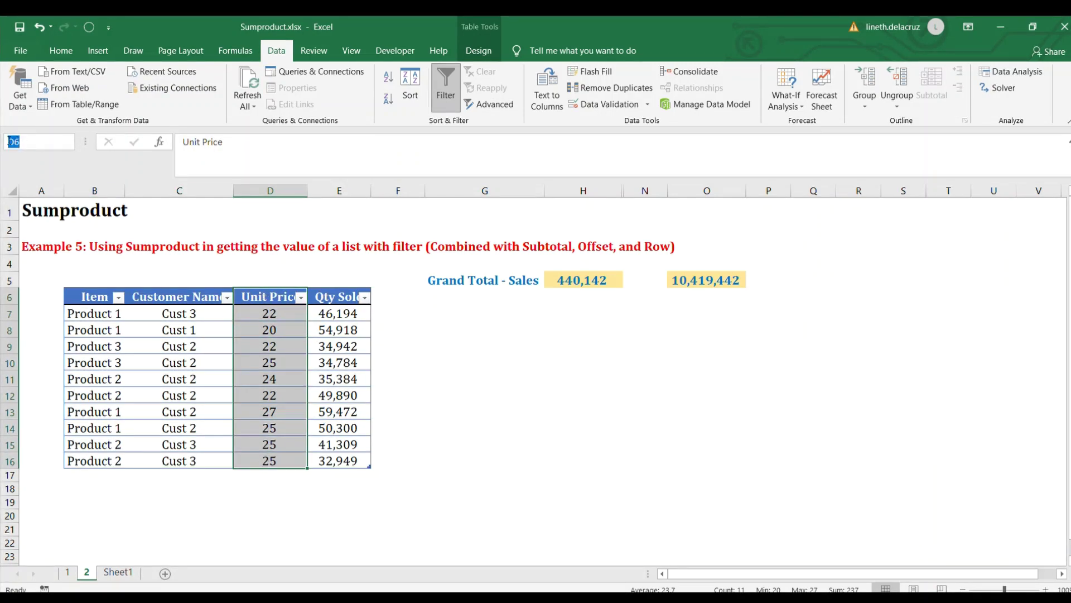
{"action": "type", "text": "Unit_price"}
{"action": "key", "text": "Return"}
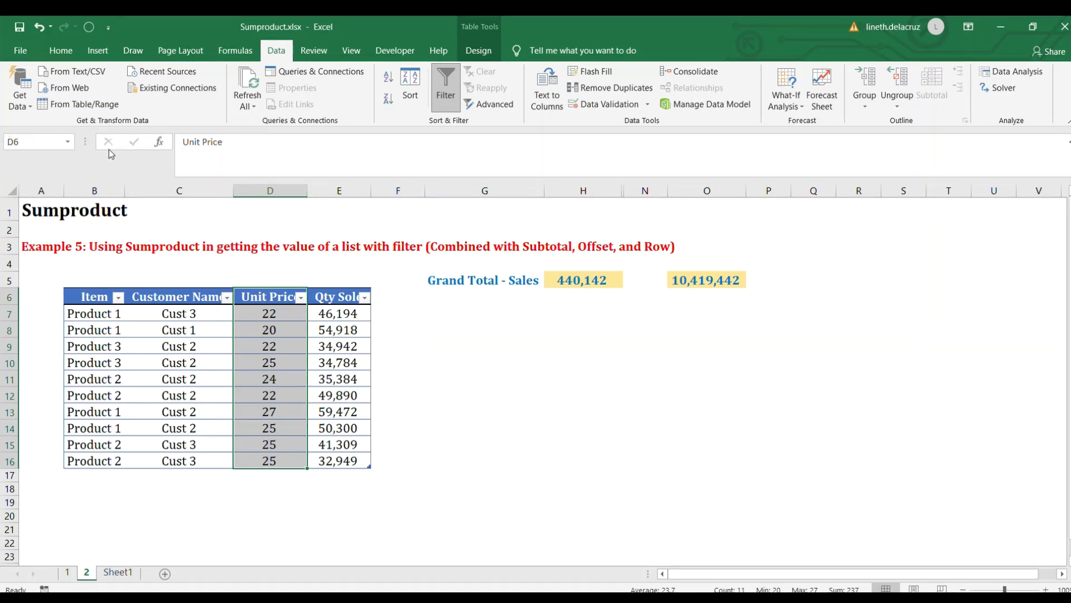
In the H5 SUBTOTAL formula, replace the Table3[Qty Sold] argument with an OFFSET function that uses b6 as its reference.
{"action": "left_click", "coordinate": [566, 279]}
{"action": "double_click", "coordinate": [629, 280]}
{"action": "left_click_drag", "start_coordinate": [630, 280], "coordinate": [538, 280]}
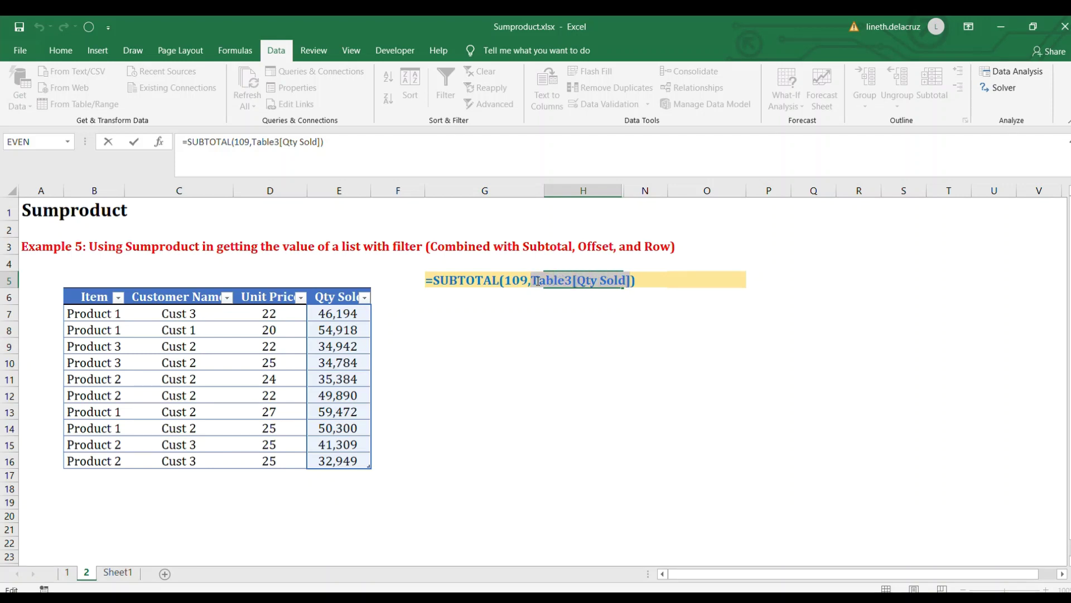
{"action": "type", "text": "offset("}
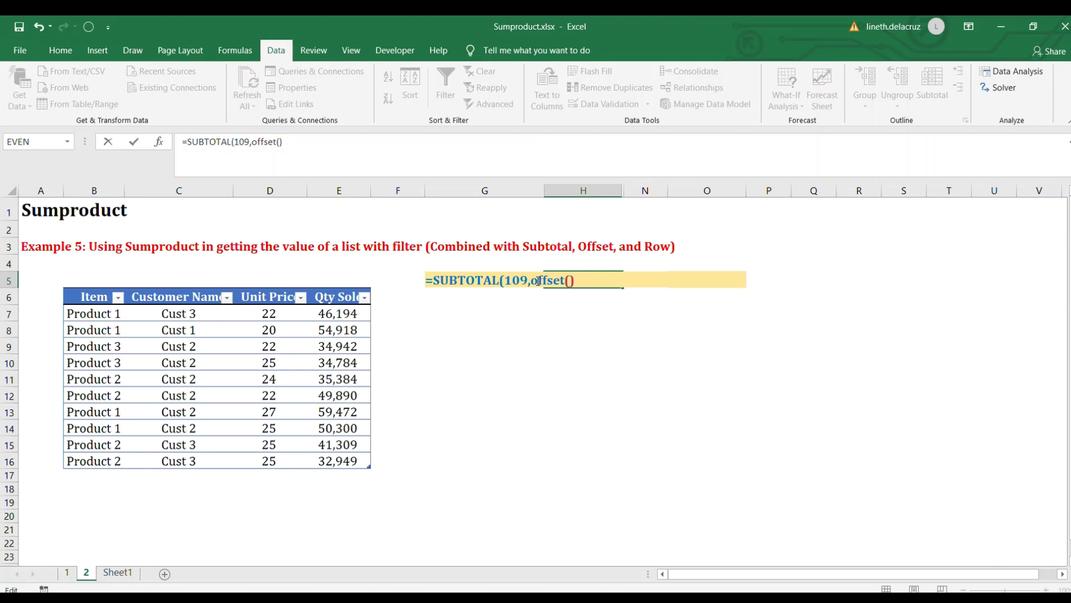
{"action": "type", "text": "b6"}
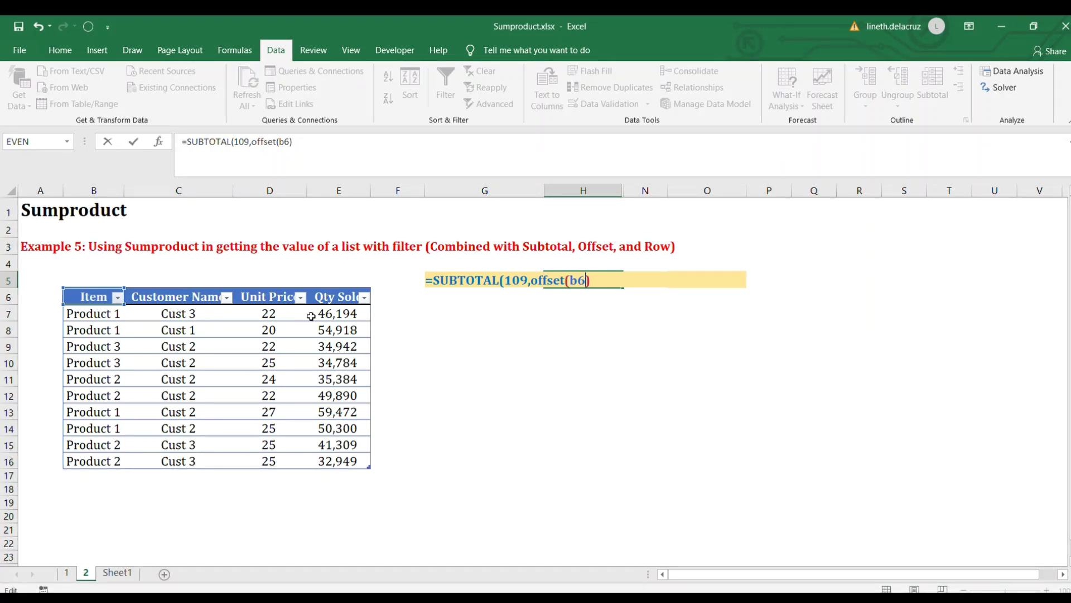
{"action": "type", "text": ","}
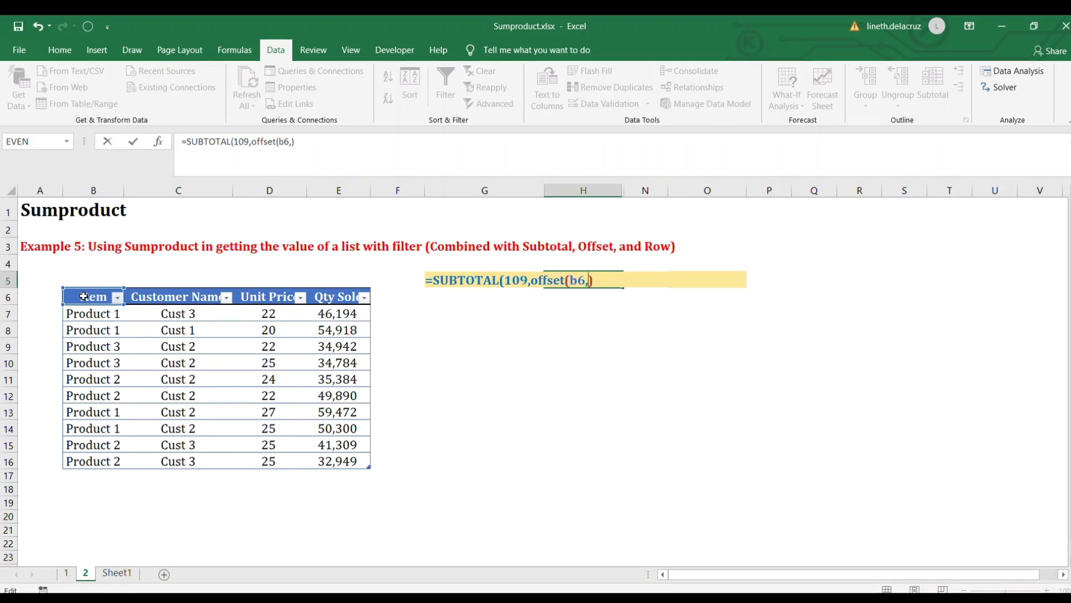
Enter row(sample_table) as the rows argument of the OFFSET function in H5.
{"action": "type", "text": "sample_tab"}
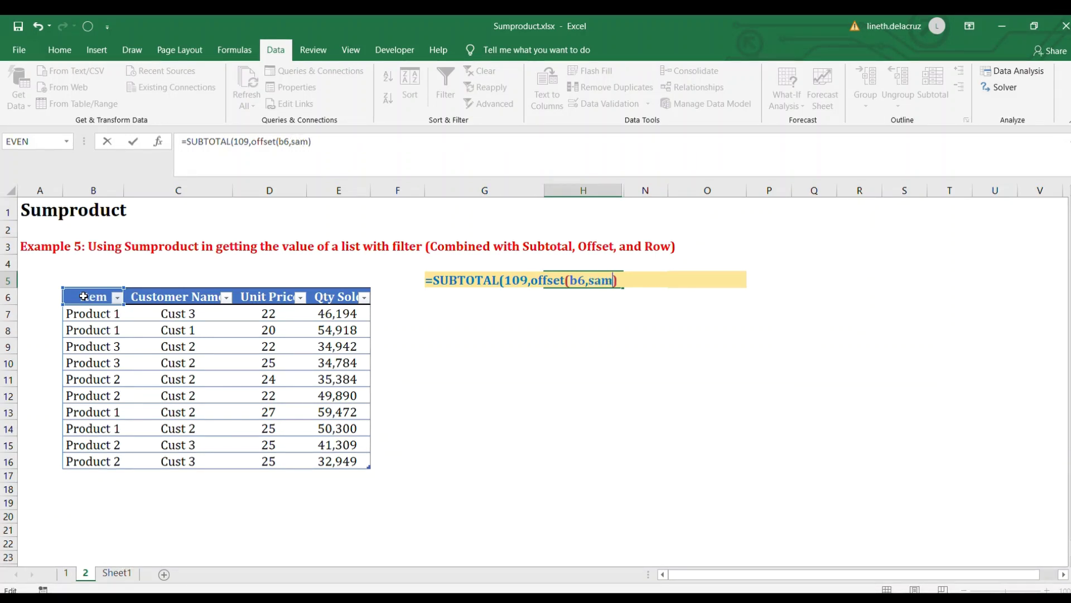
{"action": "type", "text": "le"}
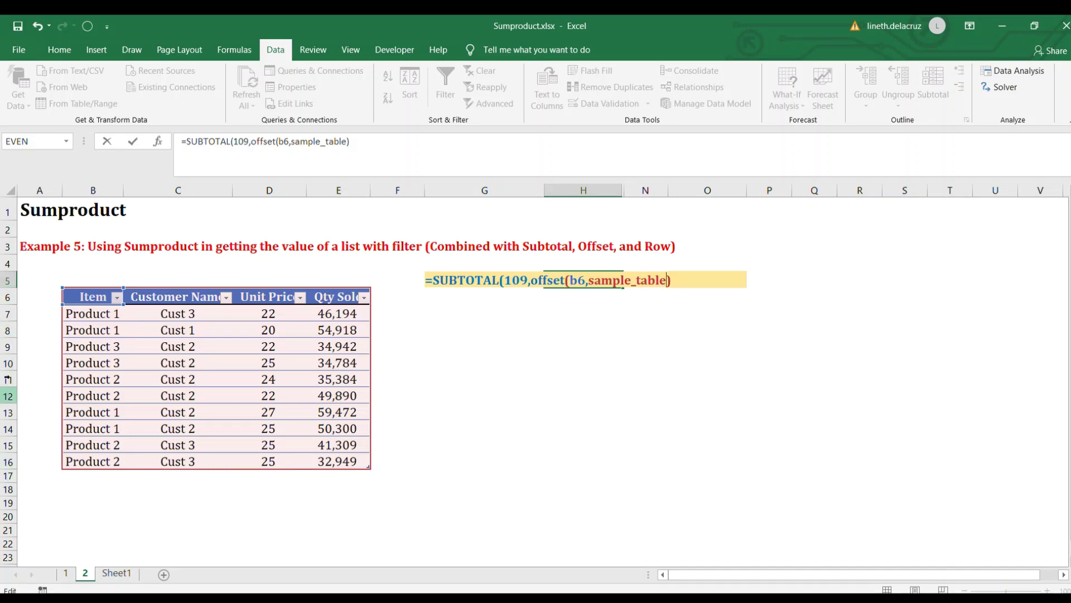
{"action": "left_click", "coordinate": [590, 279]}
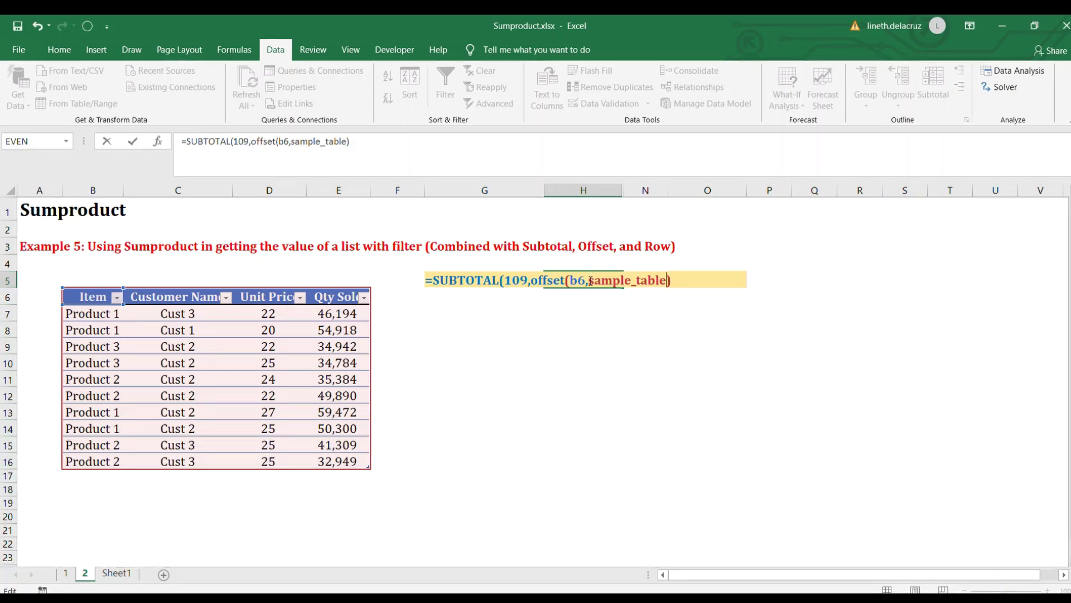
{"action": "type", "text": "row"}
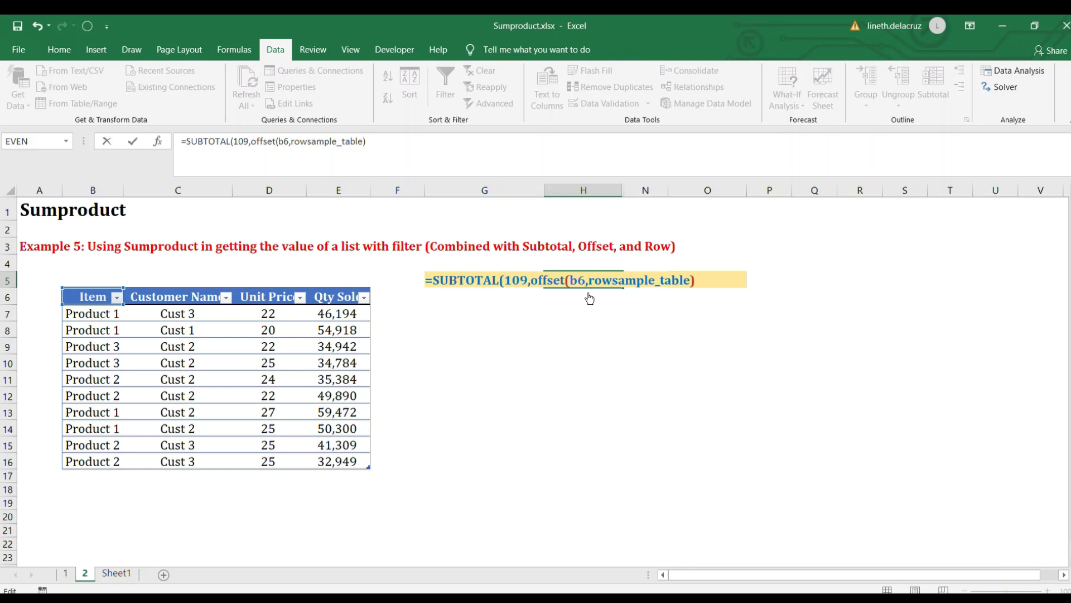
{"action": "type", "text": "("}
{"action": "left_click", "coordinate": [697, 279]}
{"action": "type", "text": ")"}
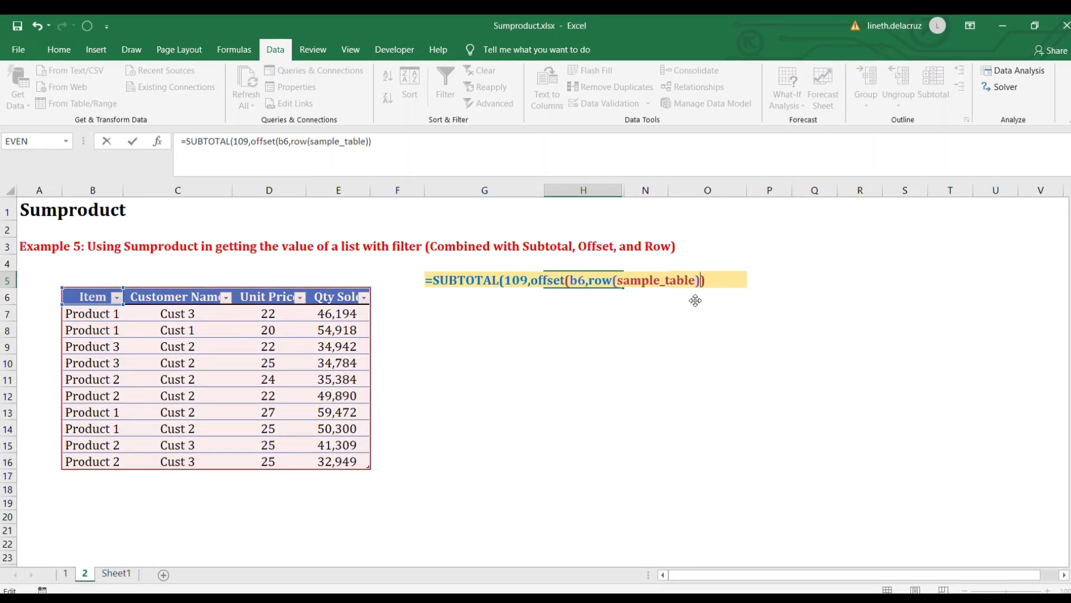
Subtract row(b6) from the OFFSET rows argument in H5 and add 3 as the columns argument.
{"action": "type", "text": "-row("}
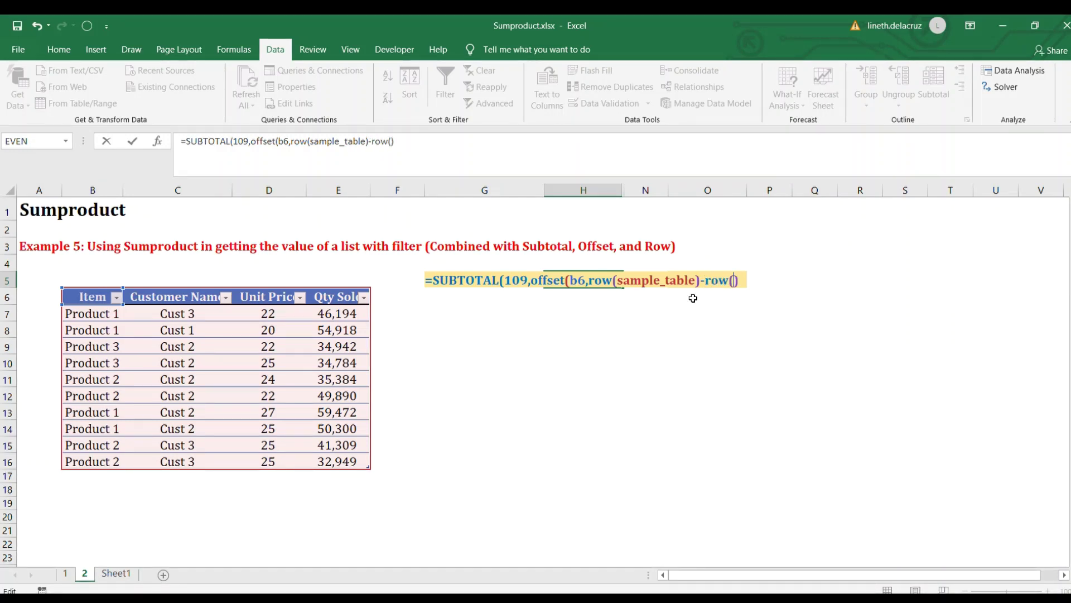
{"action": "type", "text": "b3"}
{"action": "key", "text": "BackSpace"}
{"action": "type", "text": "6"}
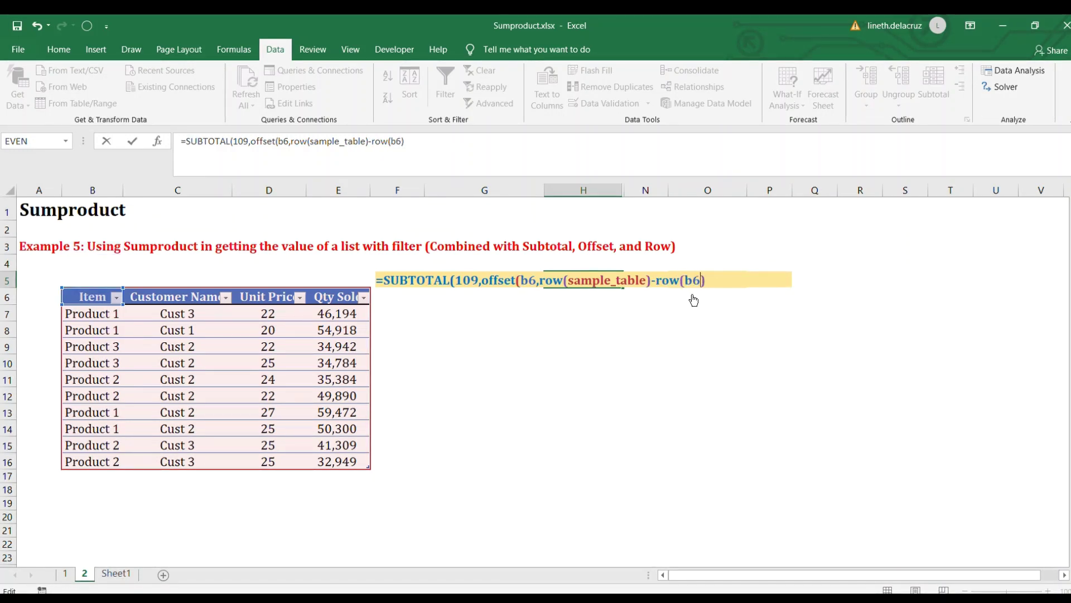
{"action": "type", "text": ")"}
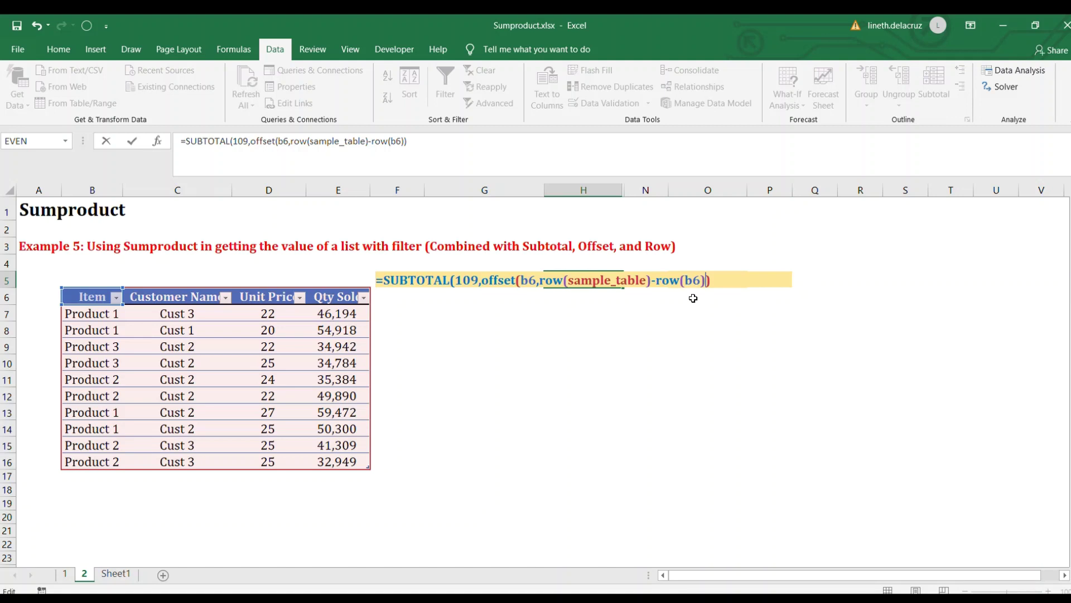
{"action": "type", "text": ","}
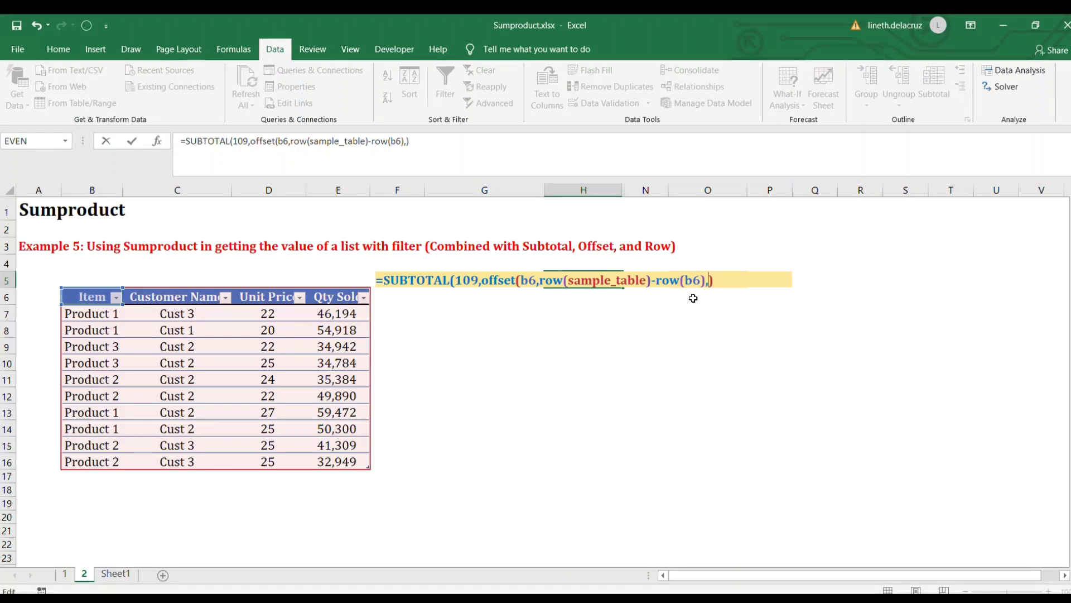
{"action": "type", "text": "3"}
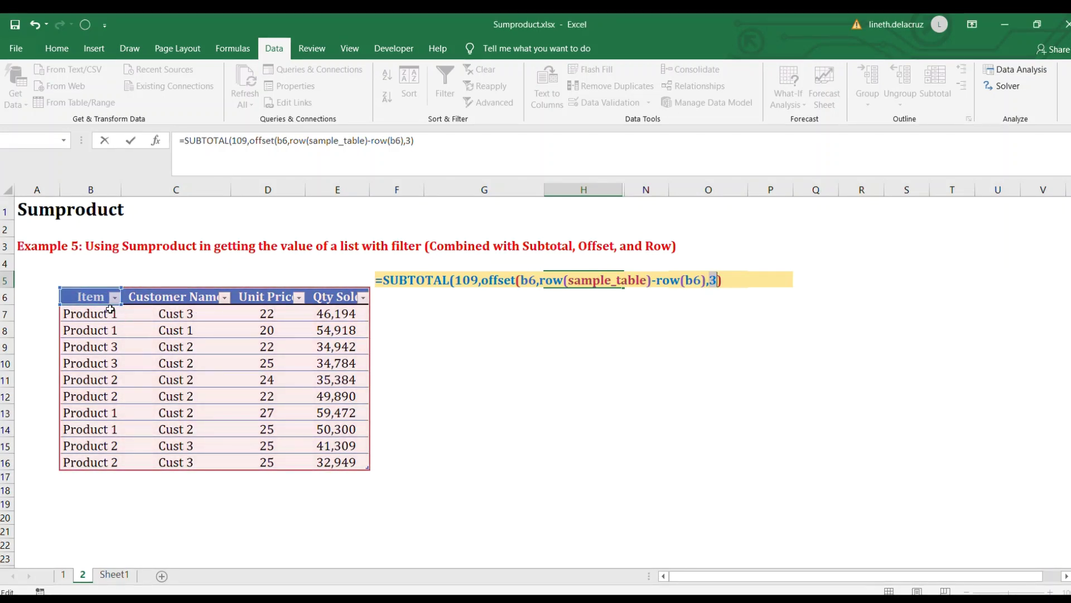
{"action": "left_click_drag", "start_coordinate": [123, 308], "coordinate": [122, 319]}
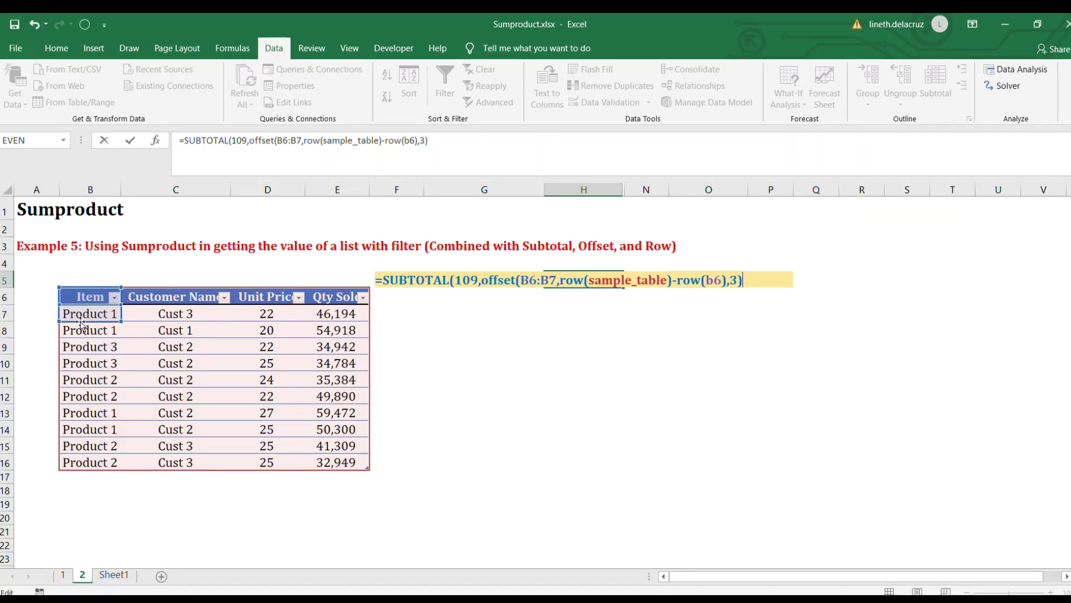
{"action": "left_click_drag", "start_coordinate": [149, 324], "coordinate": [204, 321]}
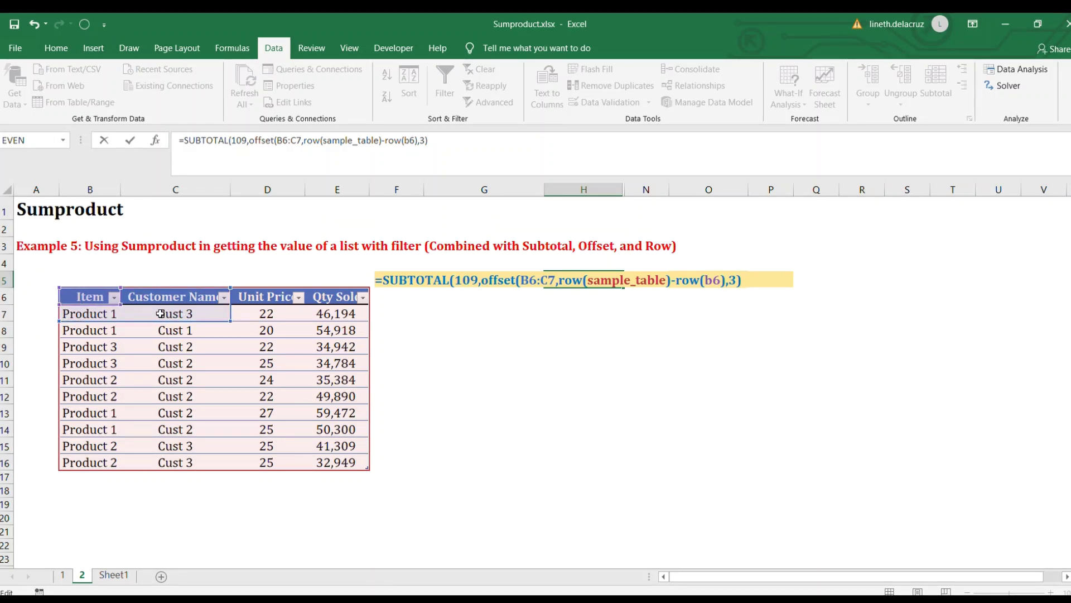
{"action": "left_click_drag", "start_coordinate": [230, 322], "coordinate": [130, 309]}
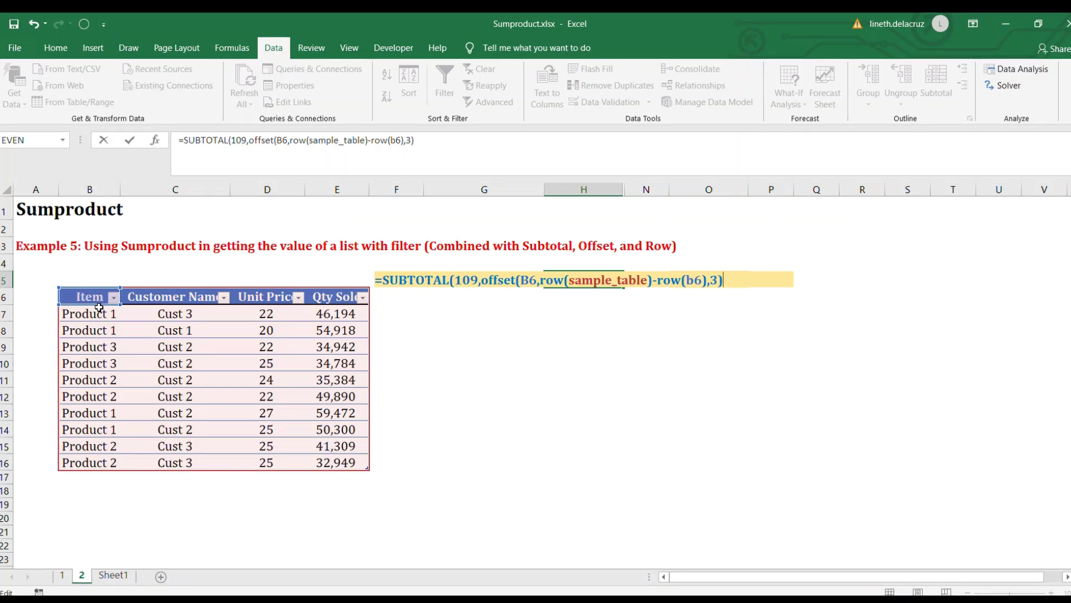
Complete the SUBTOTAL and OFFSET formula in H5 with its closing parenthesis, commit it and reselect H5.
{"action": "type", "text": ")"}
{"action": "key", "text": "Return"}
{"action": "key", "text": "Up"}
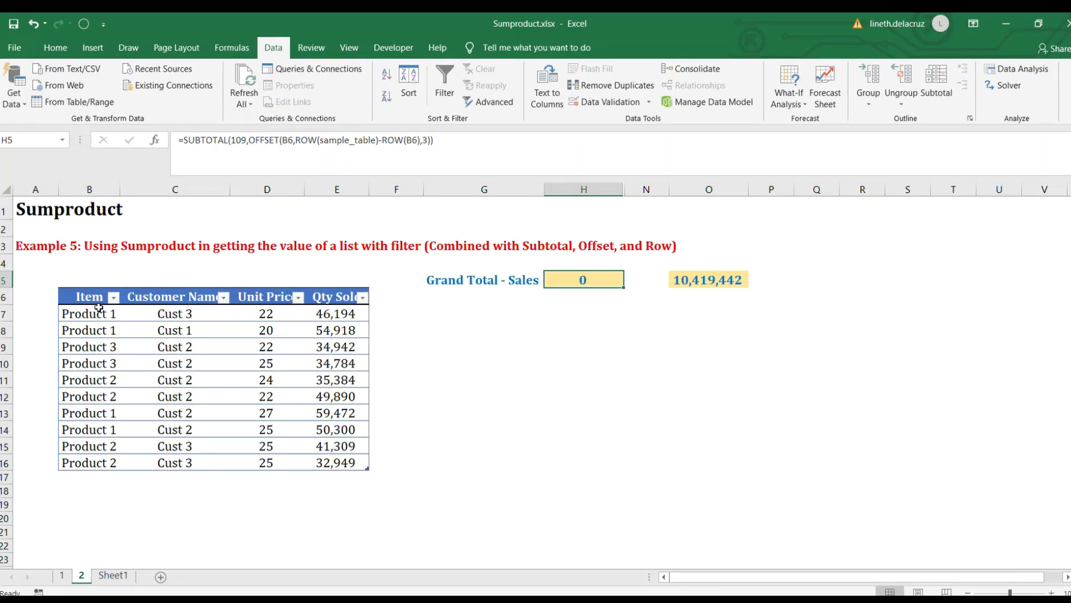
Evaluate the ROW(B6) part of the H5 formula in place, and leave the formula without saving the evaluation.
{"action": "key", "text": "F2"}
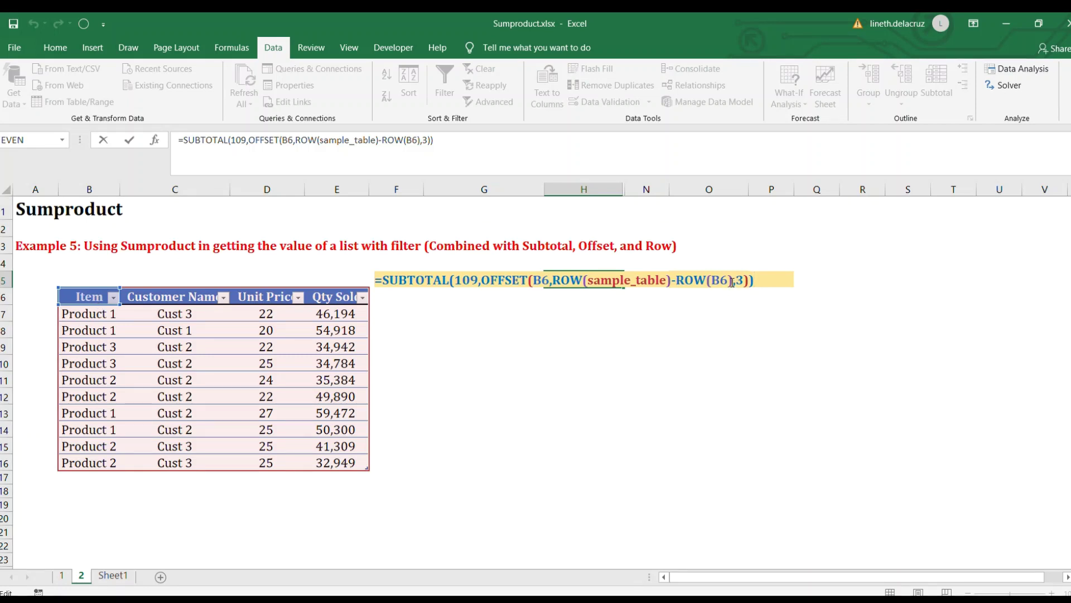
{"action": "left_click_drag", "start_coordinate": [732, 282], "coordinate": [676, 282]}
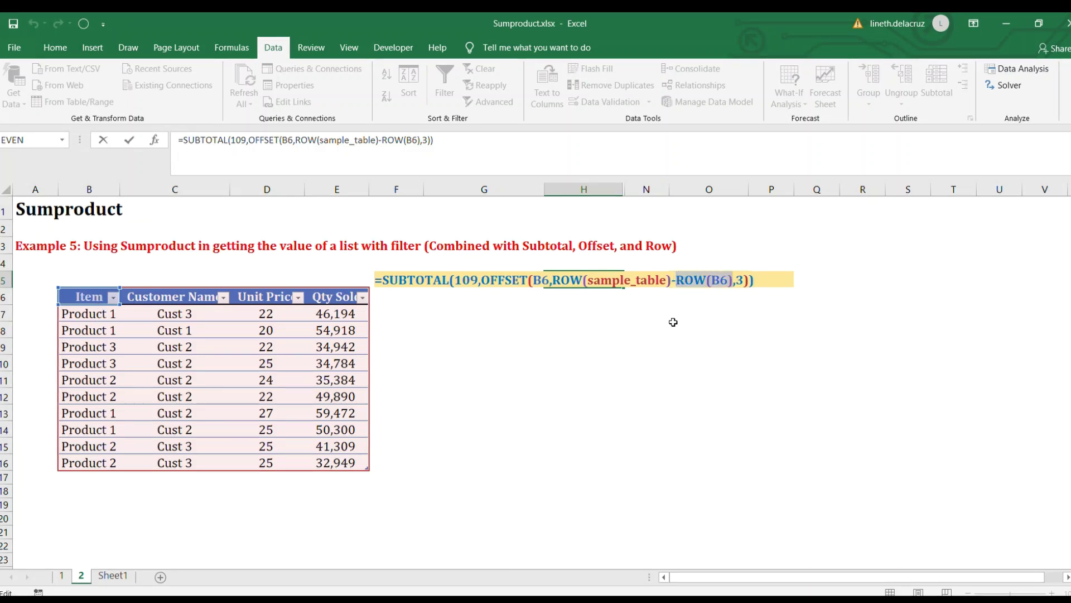
{"action": "key", "text": "F9"}
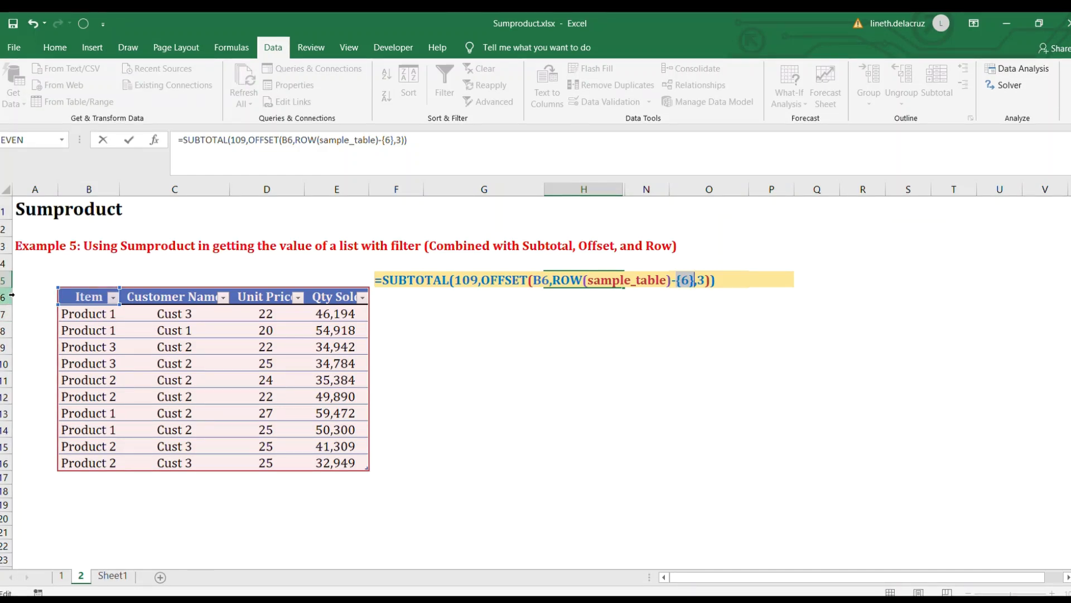
{"action": "key", "text": "Escape"}
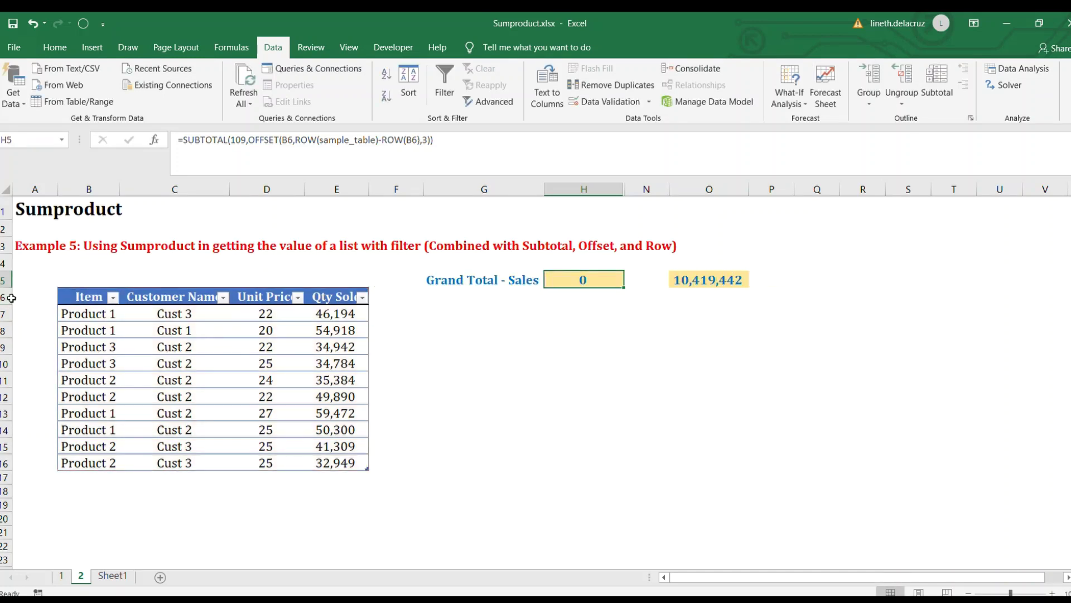
Evaluate the ROW(sample_table) part of the H5 formula to inspect its row array, and cancel the edit.
{"action": "key", "text": "F2"}
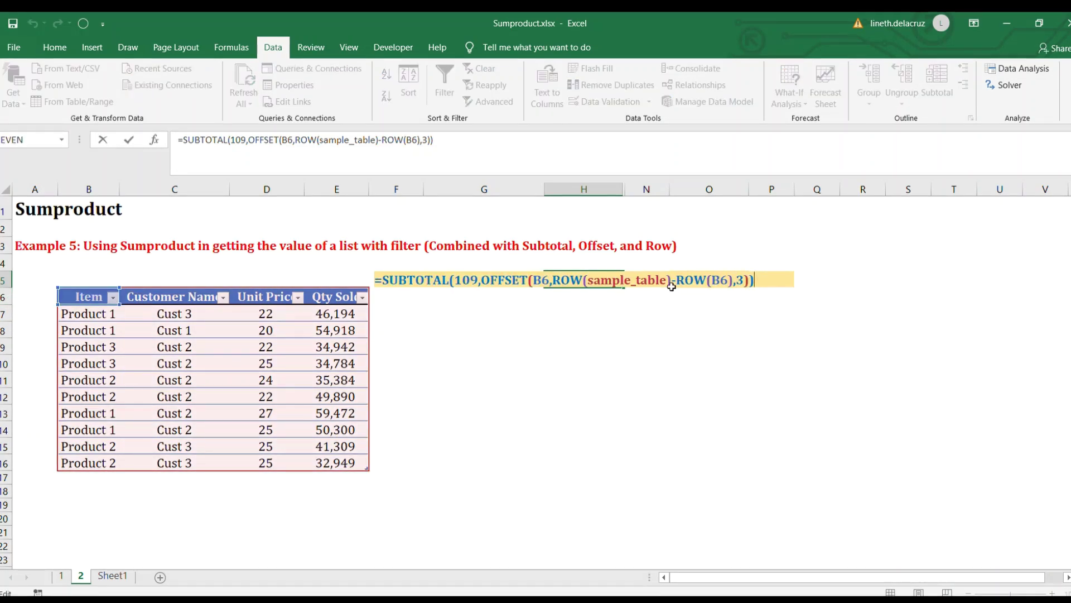
{"action": "left_click_drag", "start_coordinate": [671, 280], "coordinate": [558, 285]}
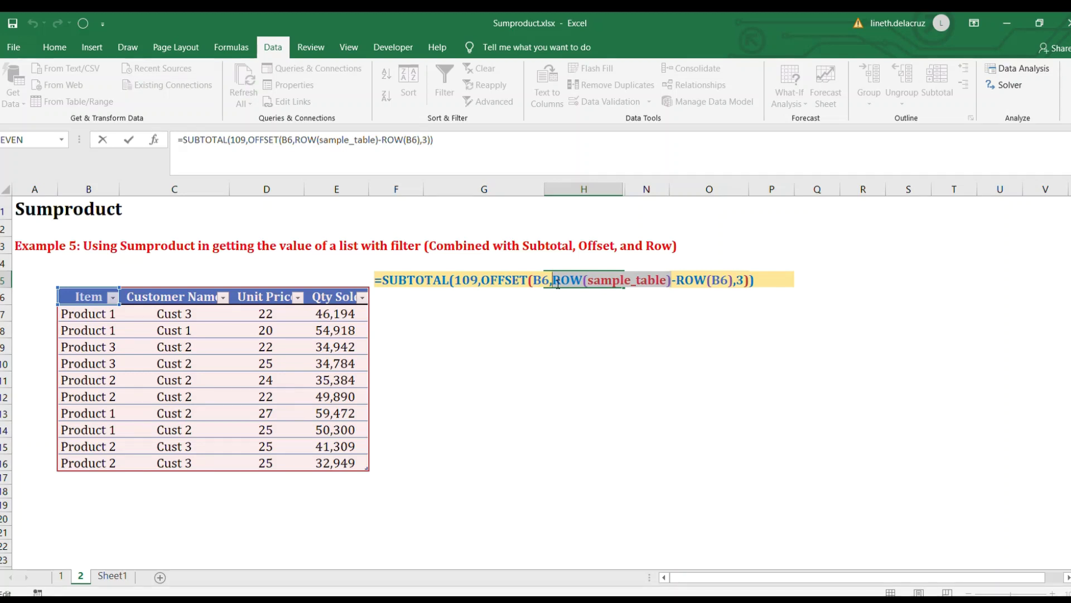
{"action": "key", "text": "F9"}
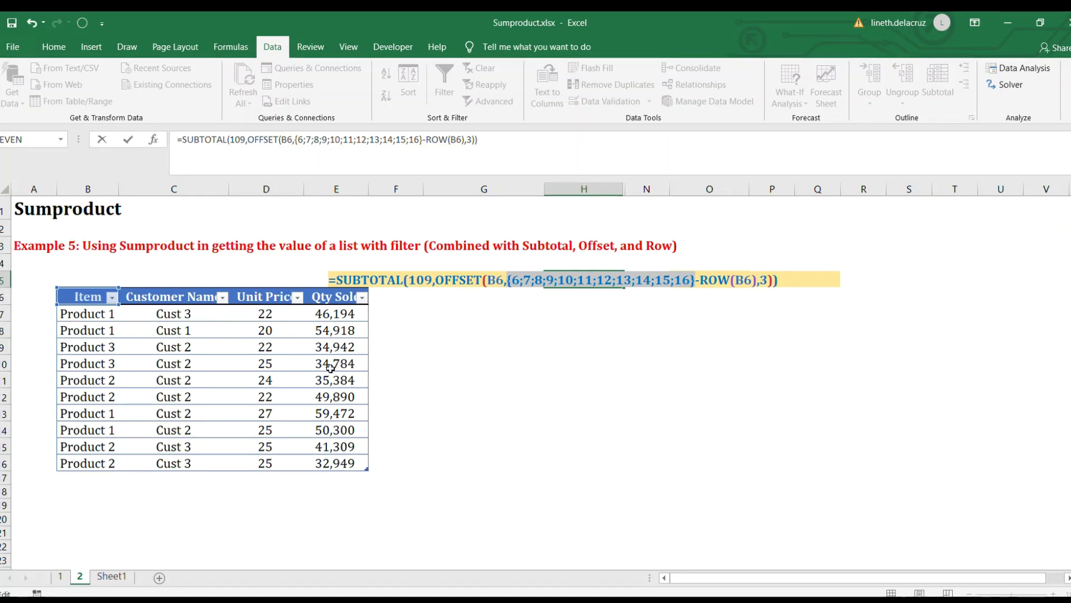
{"action": "key", "text": "Escape"}
Evaluate the whole rows argument ROW(sample_table)-ROW(B6) in the H5 formula, and discard the evaluation.
{"action": "key", "text": "F2"}
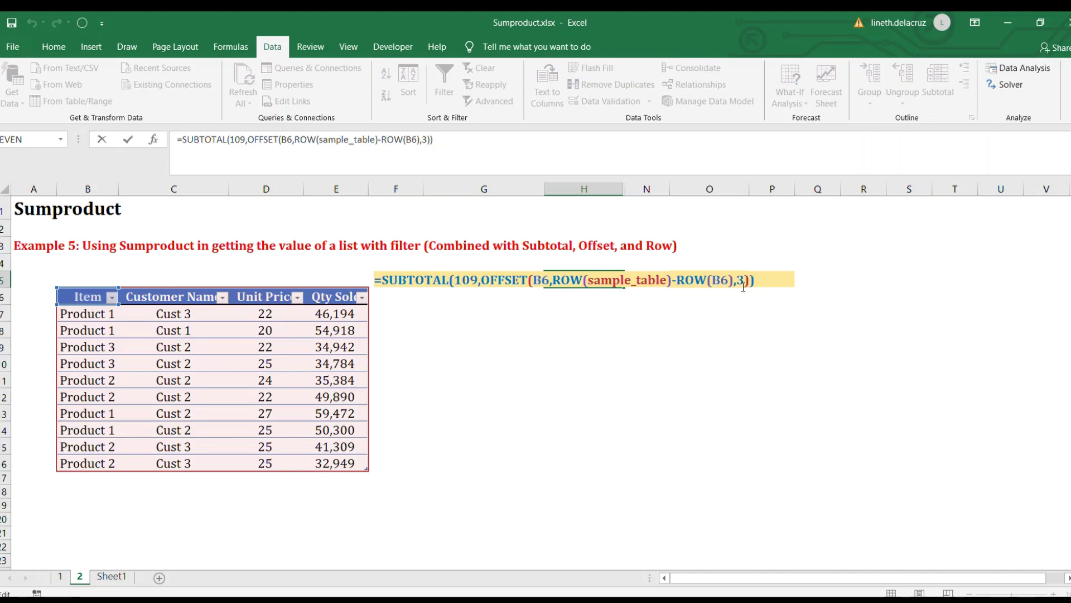
{"action": "left_click_drag", "start_coordinate": [735, 284], "coordinate": [558, 285]}
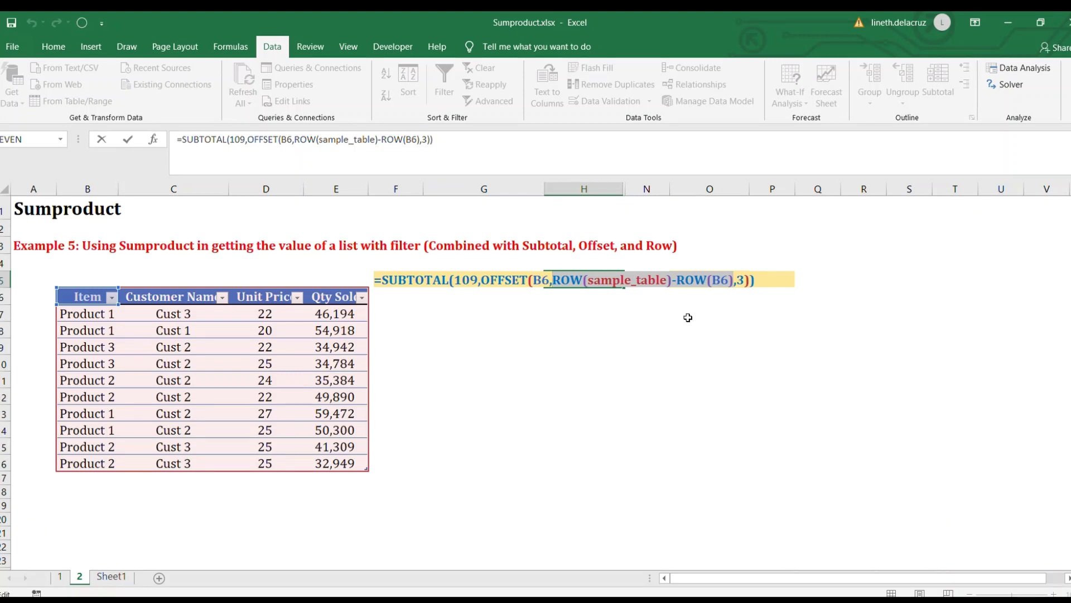
{"action": "key", "text": "F9"}
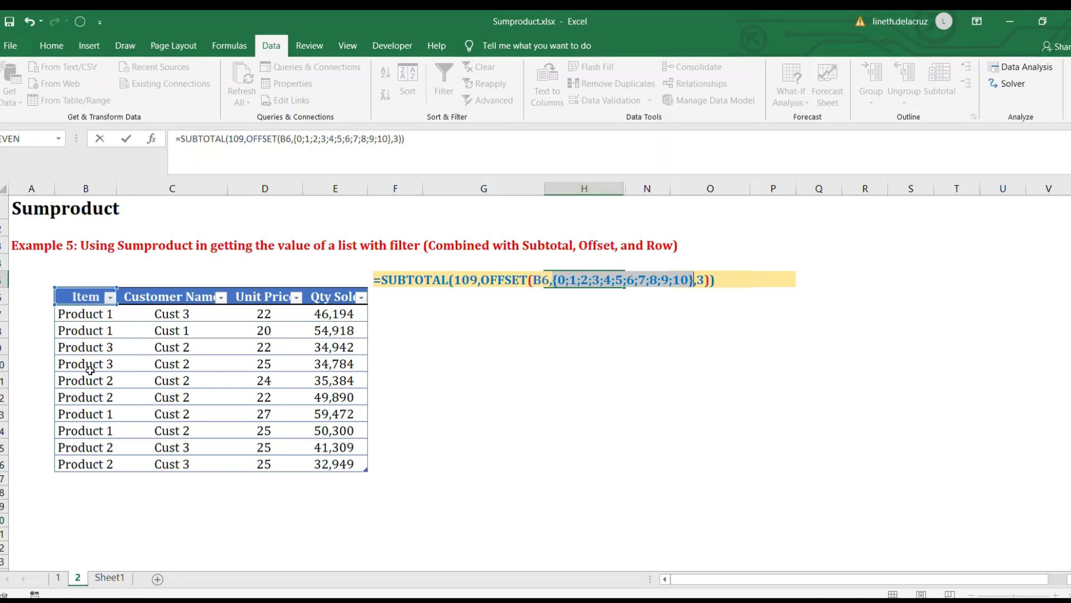
{"action": "key", "text": "Escape"}
Evaluate the complete OFFSET function in the H5 formula to inspect the values it returns, and cancel the edit.
{"action": "key", "text": "F2"}
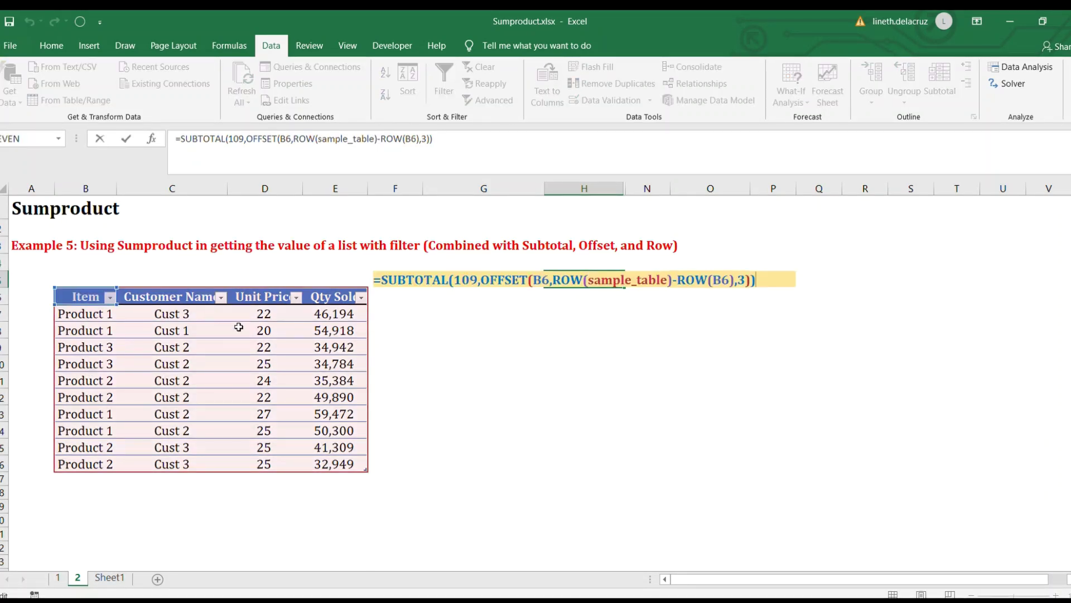
{"action": "left_click", "coordinate": [736, 279]}
{"action": "left_click_drag", "start_coordinate": [751, 279], "coordinate": [481, 278]}
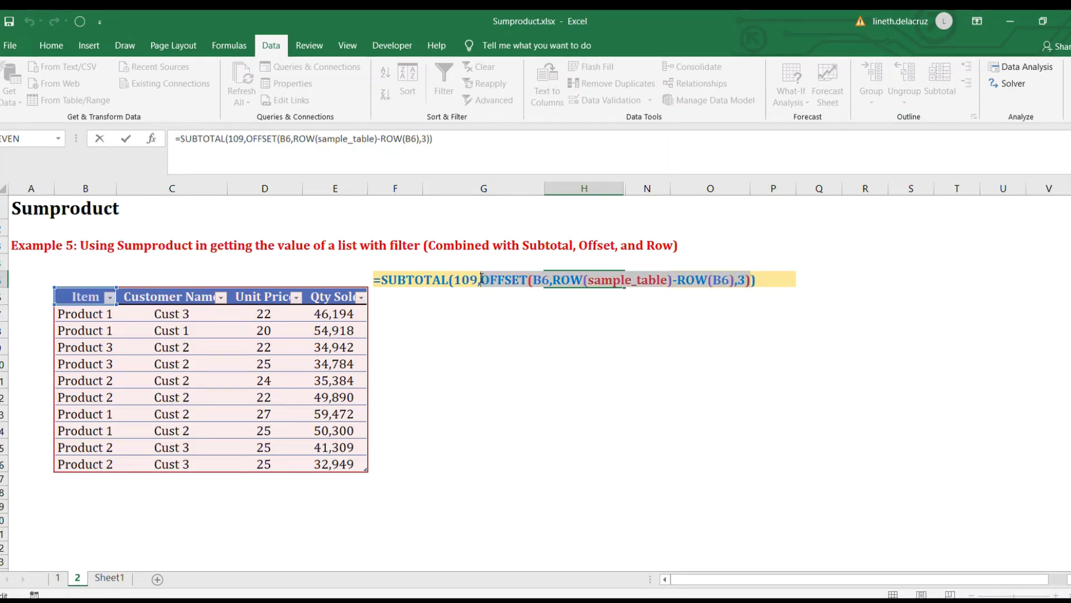
{"action": "key", "text": "F9"}
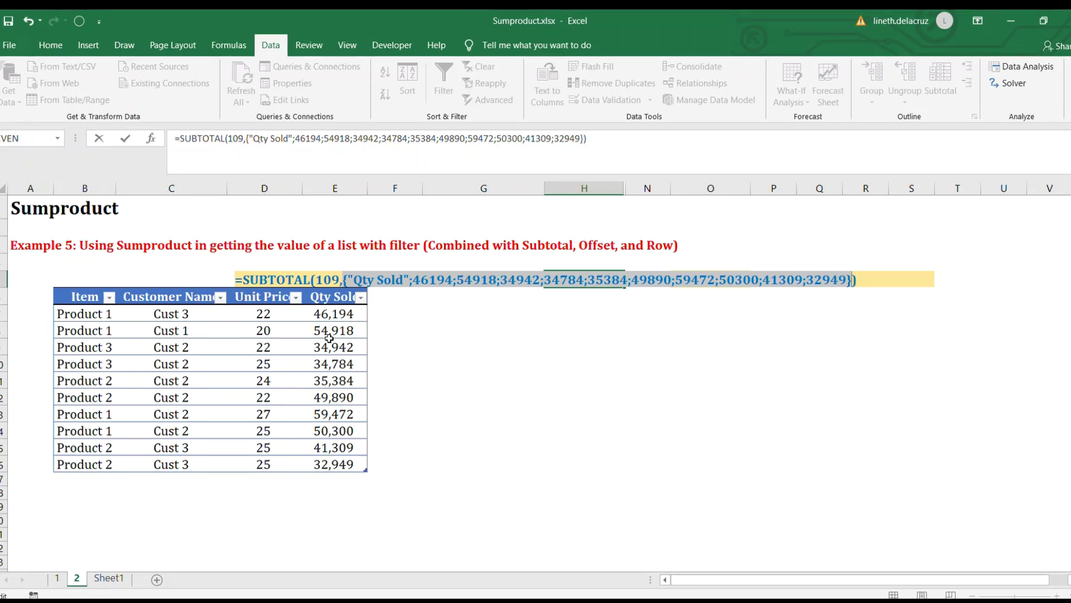
{"action": "key", "text": "Escape"}
Wrap the H5 SUBTOTAL formula in SUMPRODUCT, add unit_price as its second array and commit the formula.
{"action": "key", "text": "F2"}
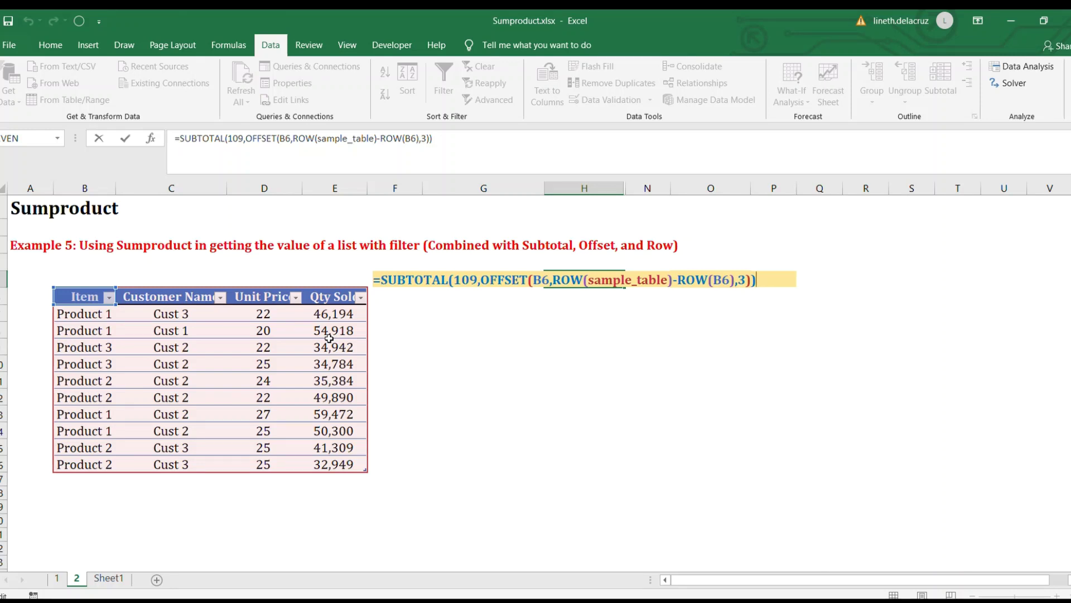
{"action": "type", "text": "sumpro"}
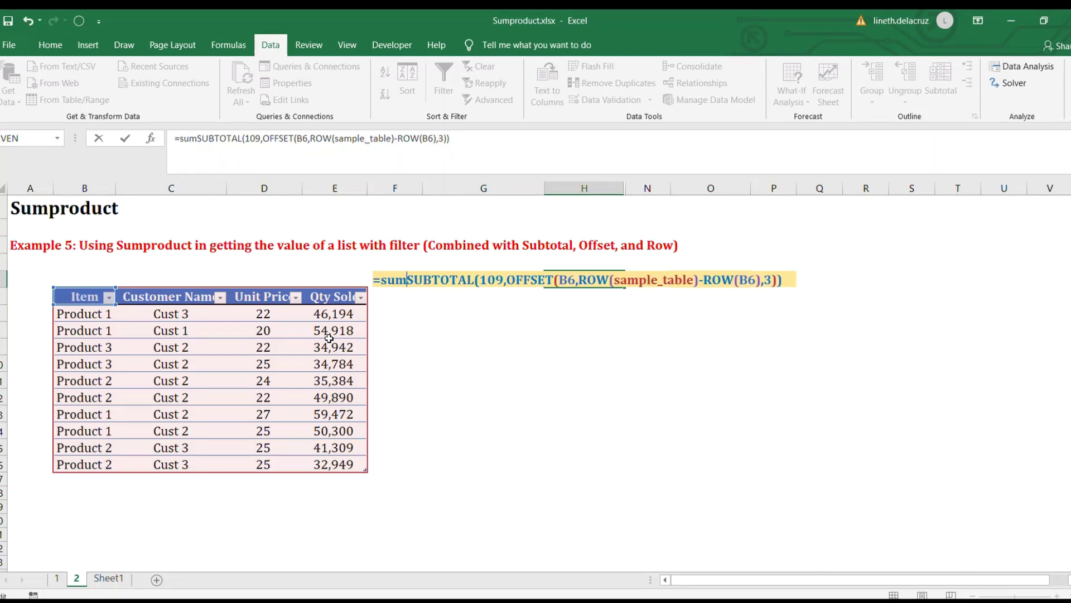
{"action": "type", "text": "duct("}
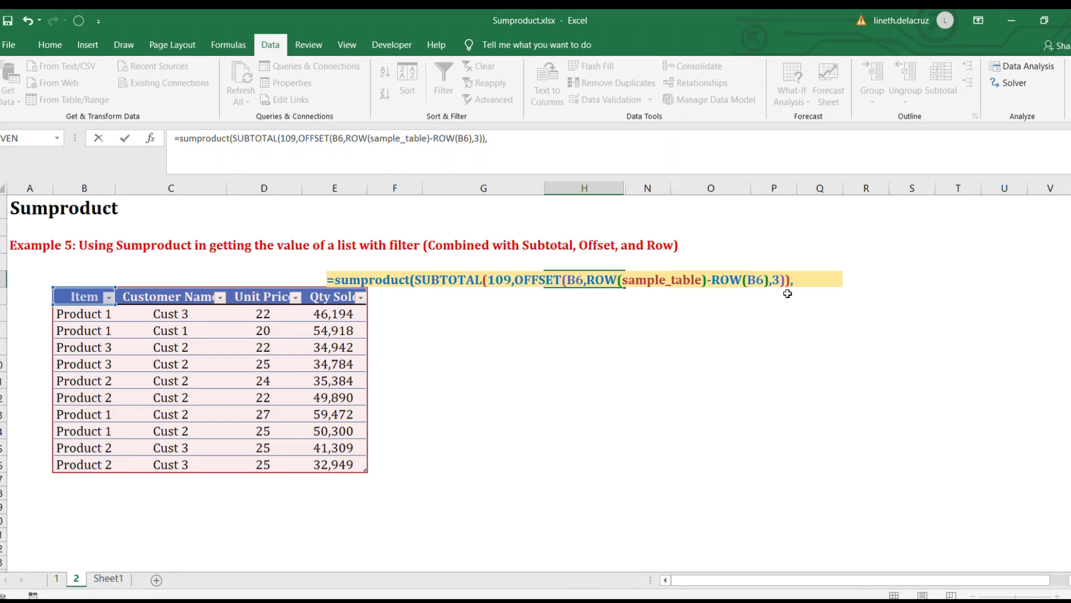
{"action": "type", "text": "unitp"}
{"action": "key", "text": "BackSpace"}
{"action": "type", "text": "_"}
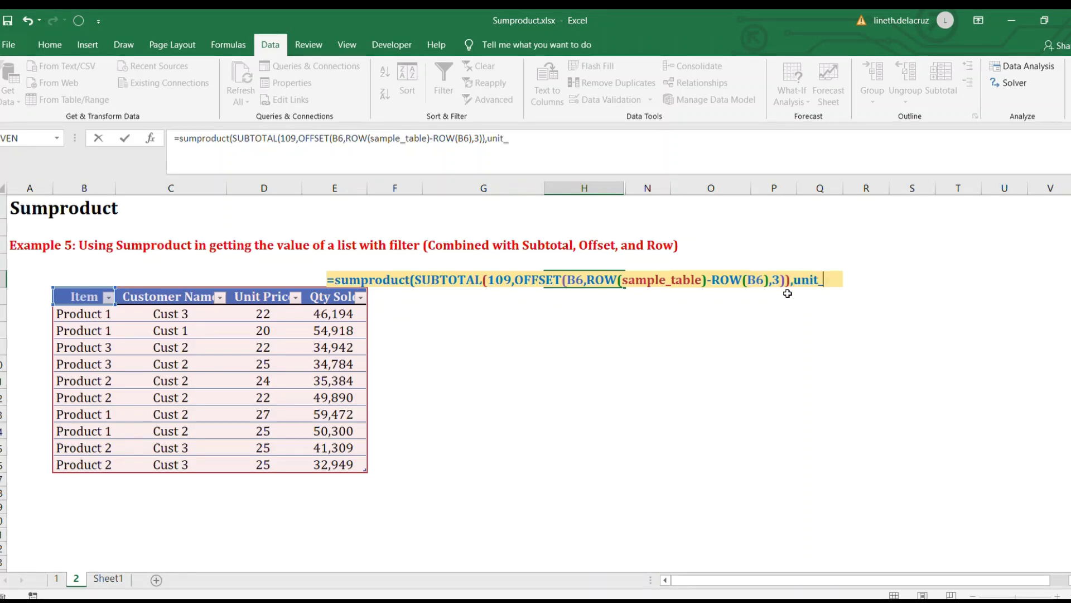
{"action": "type", "text": "price"}
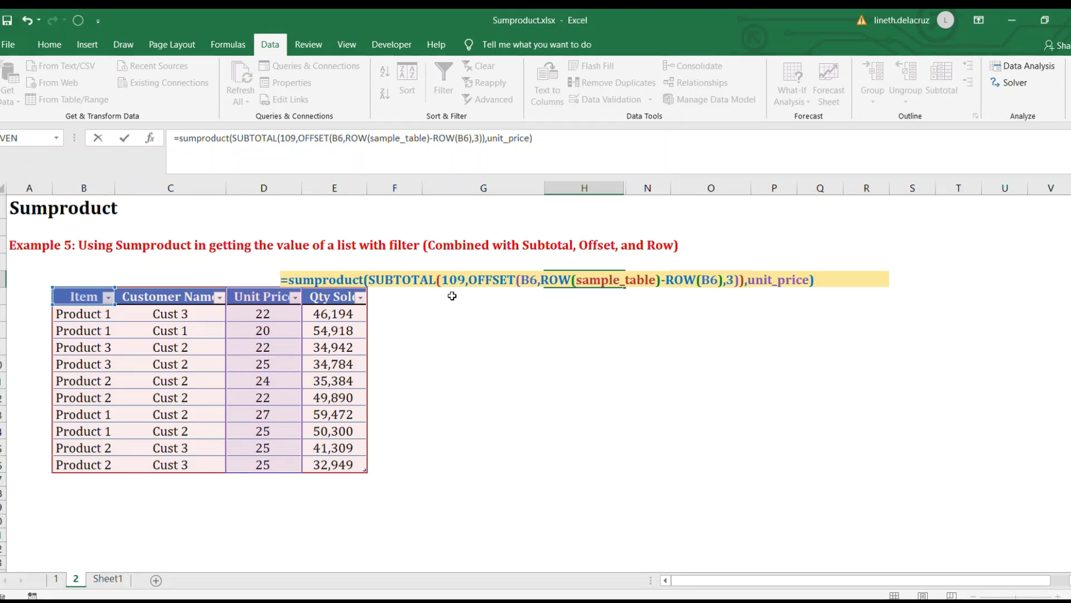
{"action": "key", "text": "Return"}
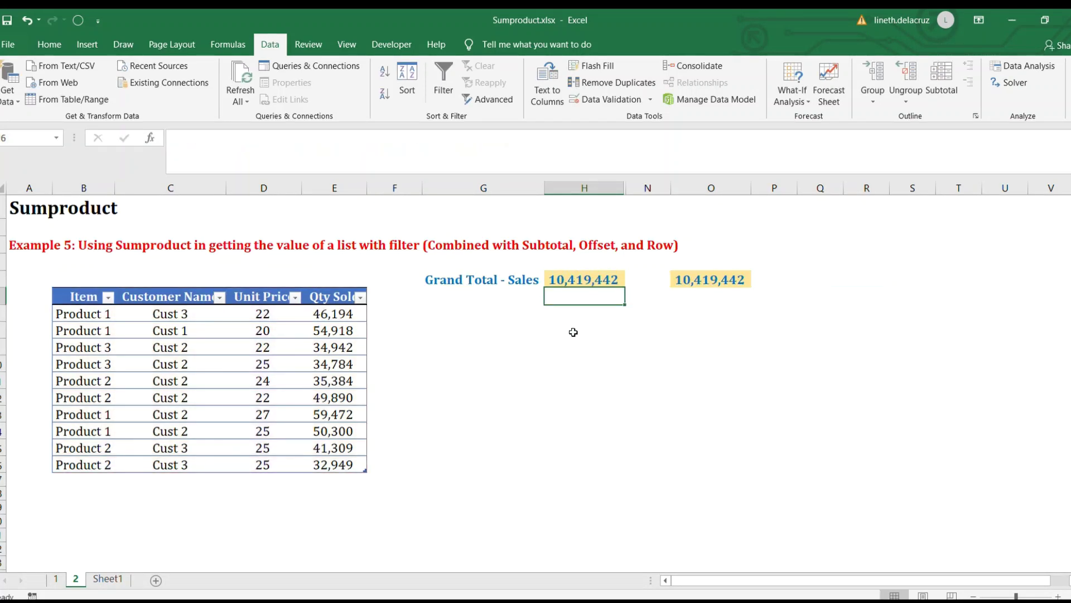
Inspect the formulas in H5 and O5, and test both totals by hiding and unhiding rows 11 to 14.
{"action": "left_click", "coordinate": [587, 279]}
{"action": "left_click", "coordinate": [693, 283]}
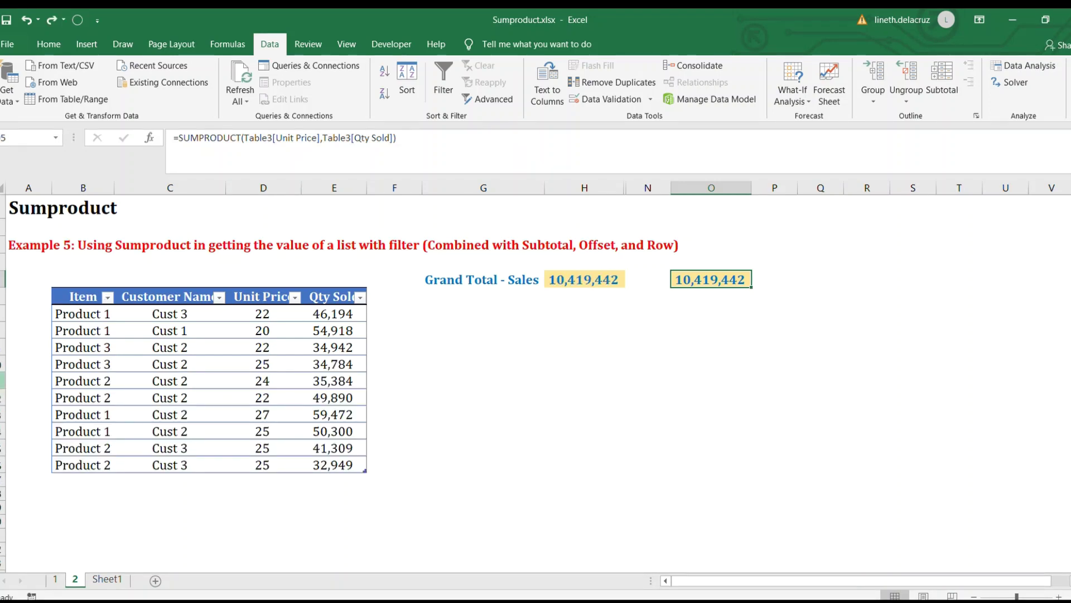
{"action": "left_click_drag", "start_coordinate": [3, 380], "coordinate": [3, 432]}
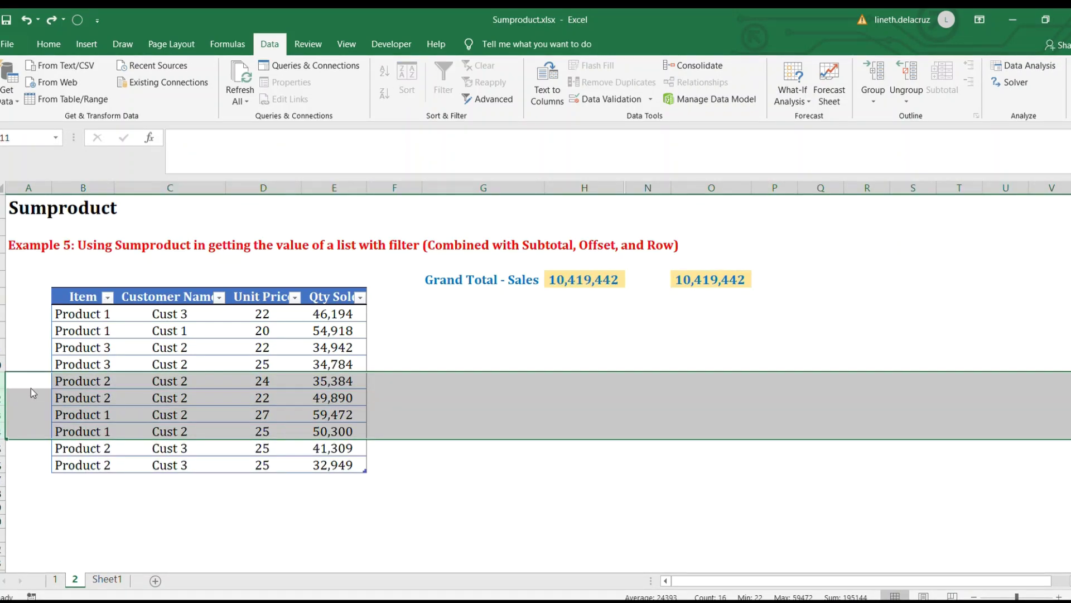
{"action": "key", "text": "ctrl+9"}
{"action": "key", "text": "ctrl+shift+9"}
Add a table record in row 17 with Product 1, Cust 2, unit price 30 and quantity sold 30000.
{"action": "left_click", "coordinate": [94, 481]}
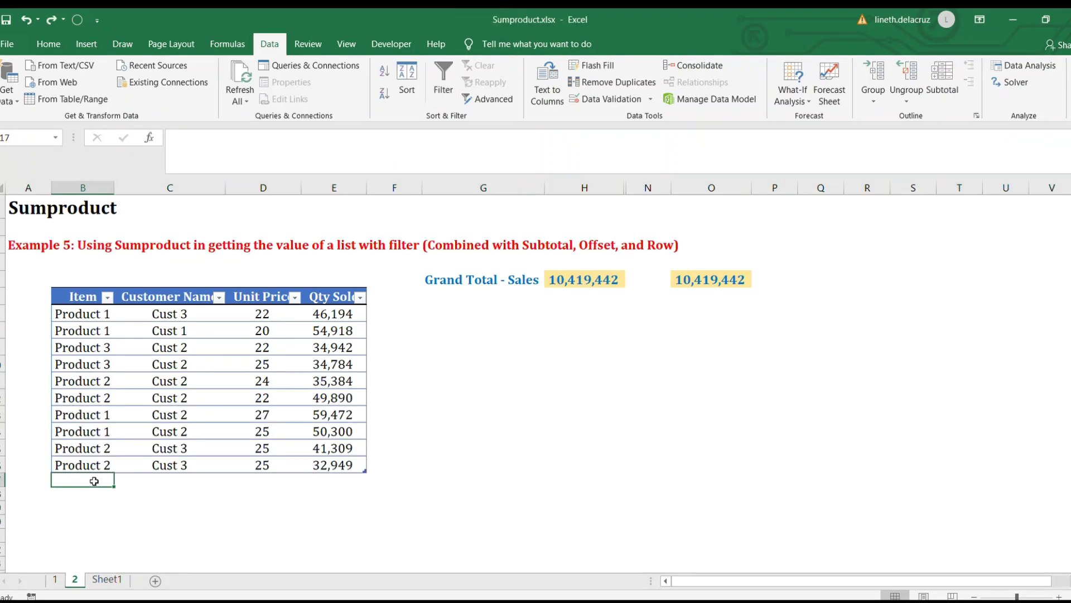
{"action": "type", "text": "Product "}
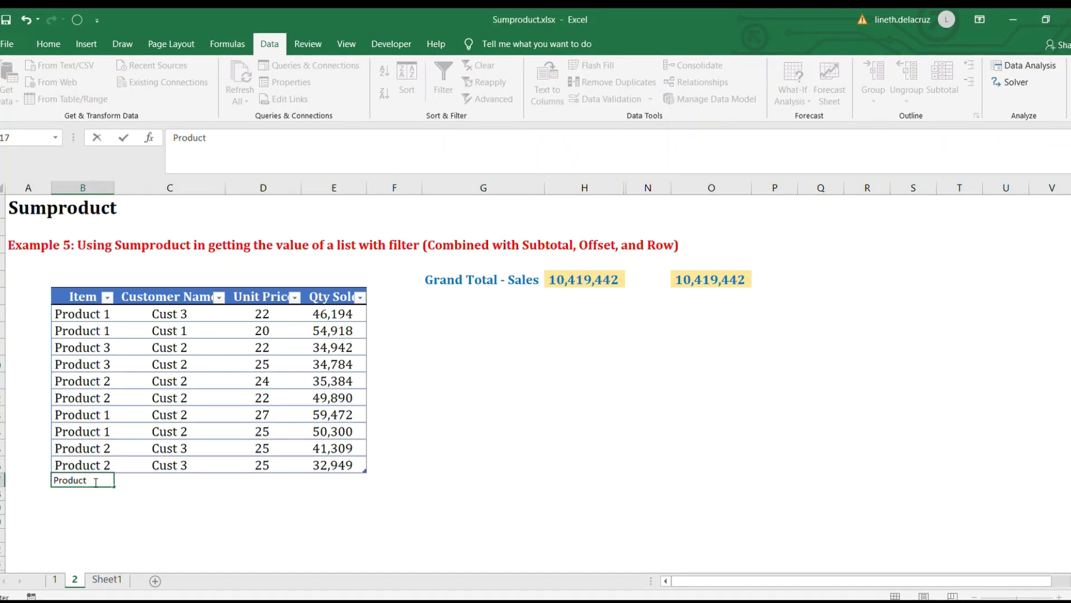
{"action": "type", "text": "1"}
{"action": "key", "text": "Tab"}
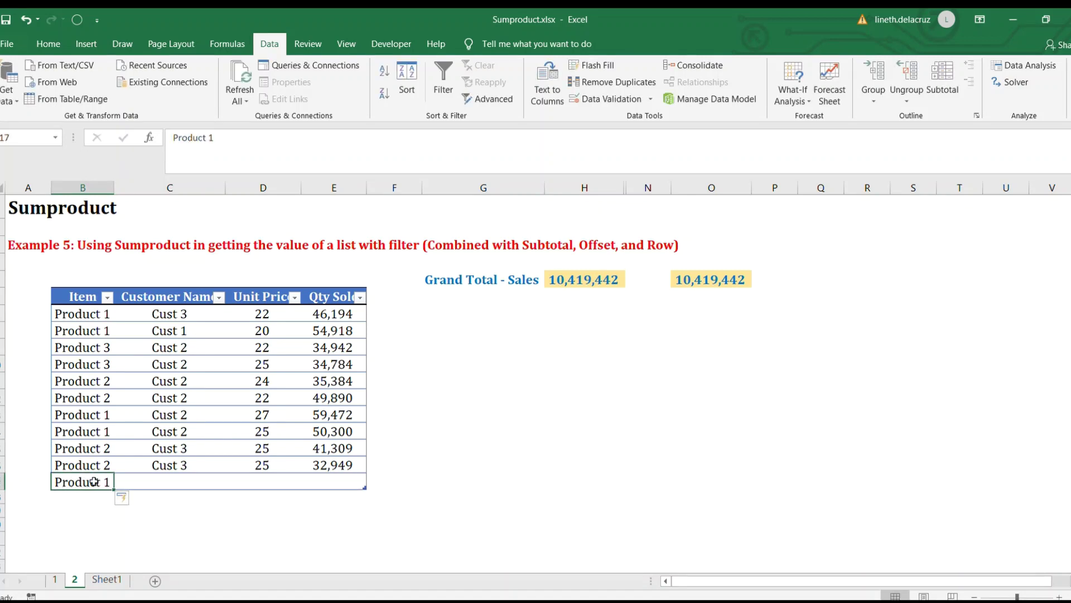
{"action": "type", "text": "Cust 2"}
{"action": "key", "text": "Tab"}
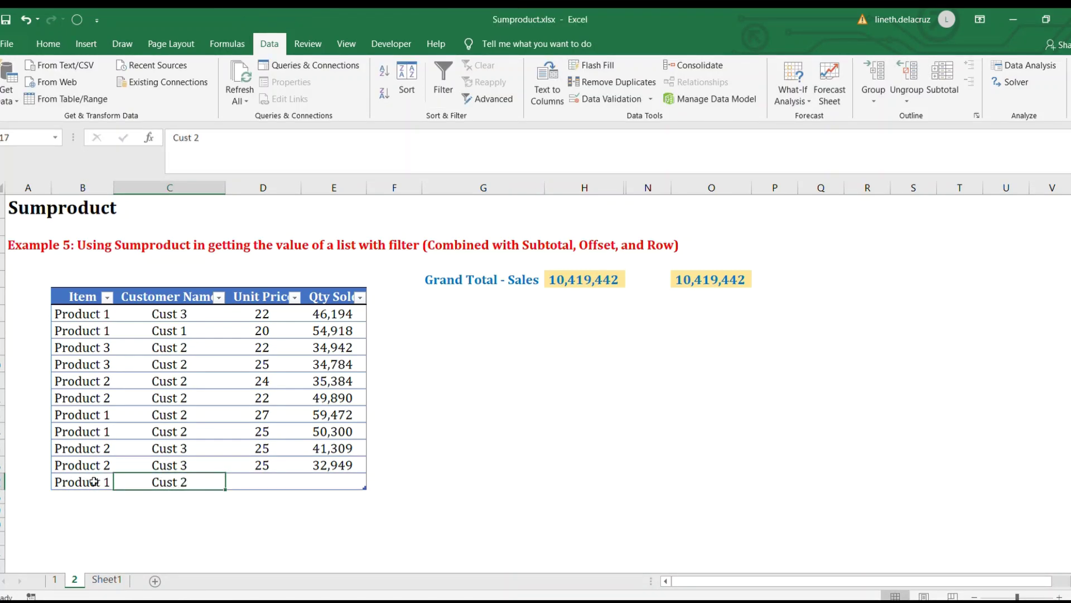
{"action": "type", "text": "30"}
{"action": "key", "text": "Tab"}
{"action": "type", "text": "30000"}
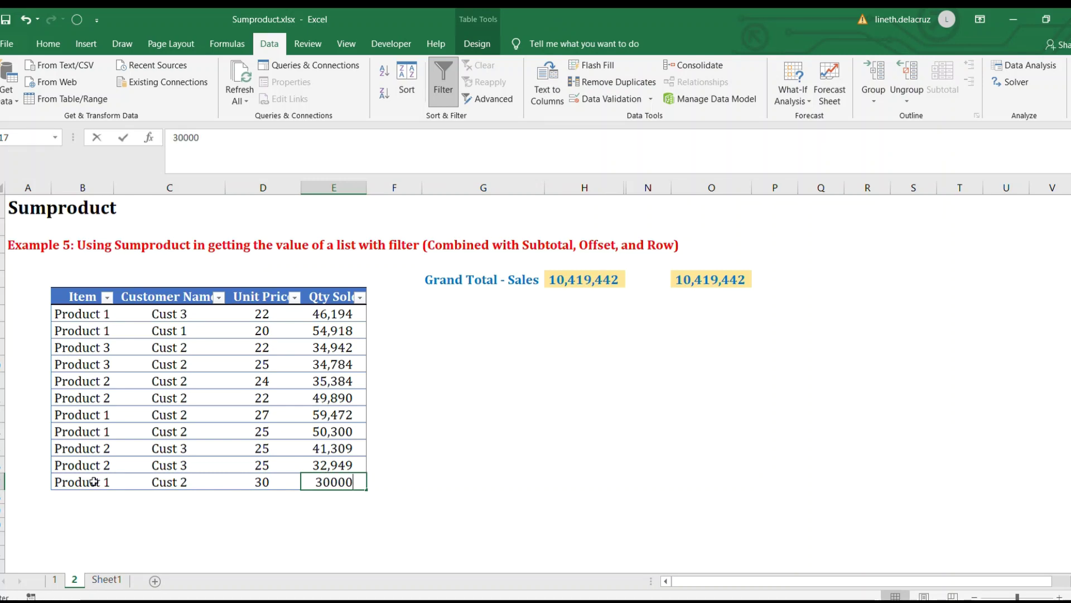
{"action": "key", "text": "Return"}
{"action": "key", "text": "Up"}
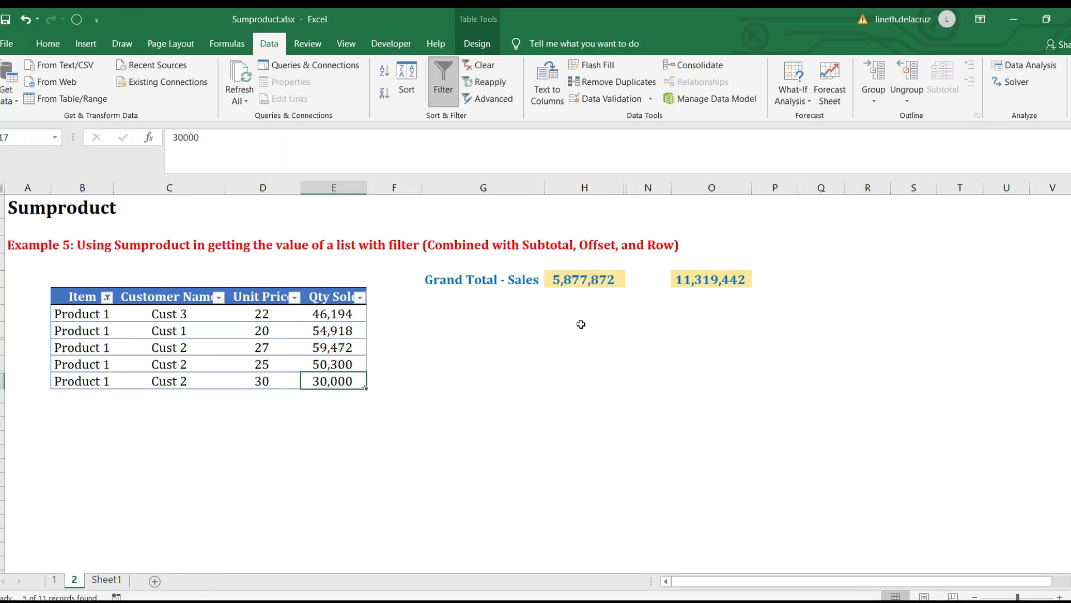
Undo the Item filter and delete the added record's row 17.
{"action": "key", "text": "ctrl+z"}
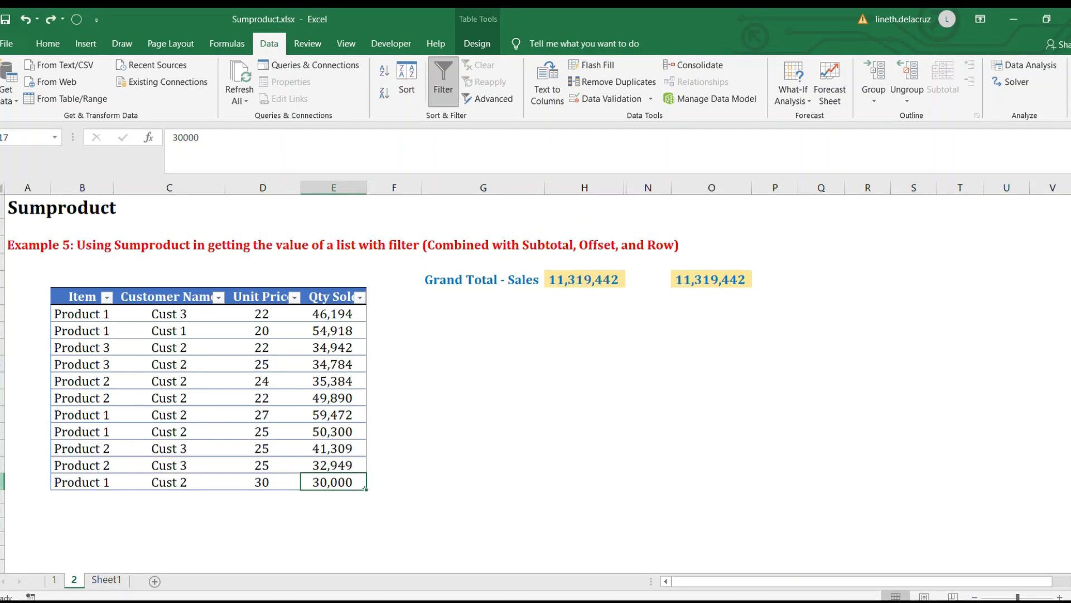
{"action": "left_click", "coordinate": [2, 484]}
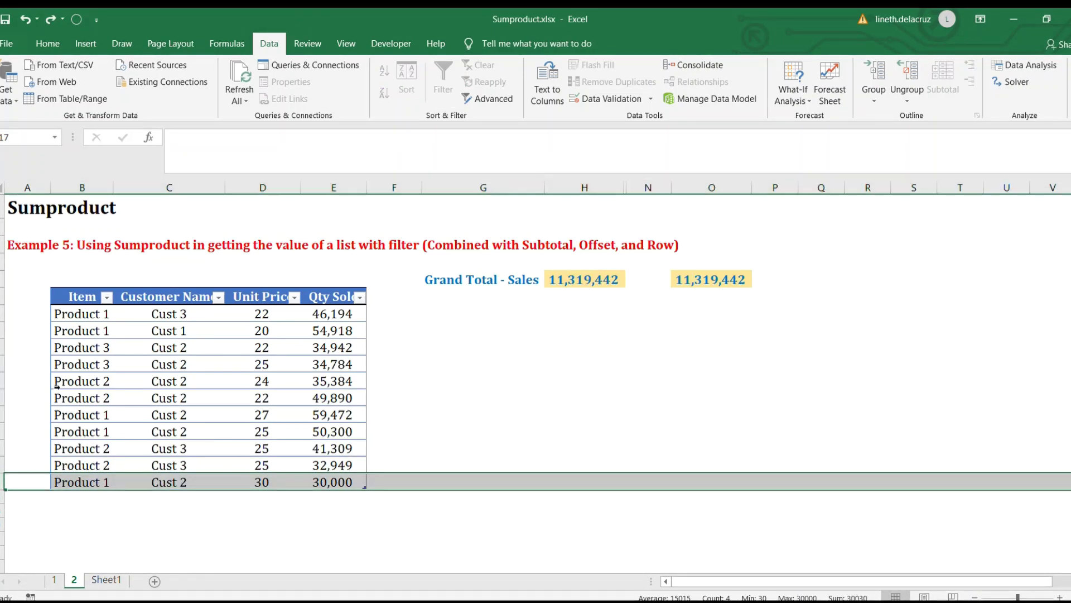
{"action": "key", "text": "ctrl+minus"}
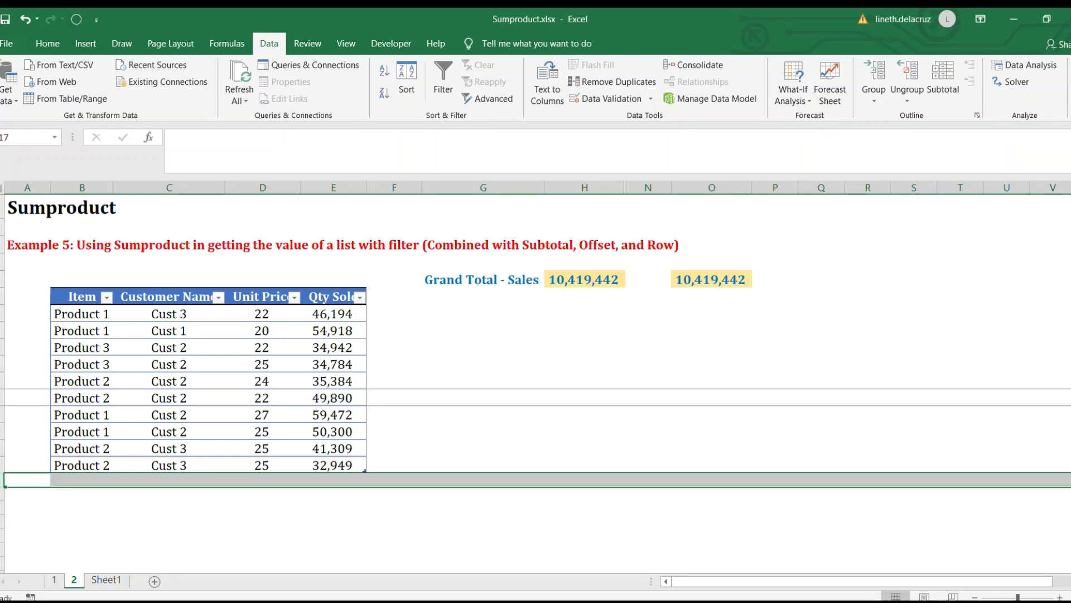
Test the totals by hiding rows 13 to 17 and unhiding them again.
{"action": "left_click_drag", "start_coordinate": [1, 414], "coordinate": [2, 479]}
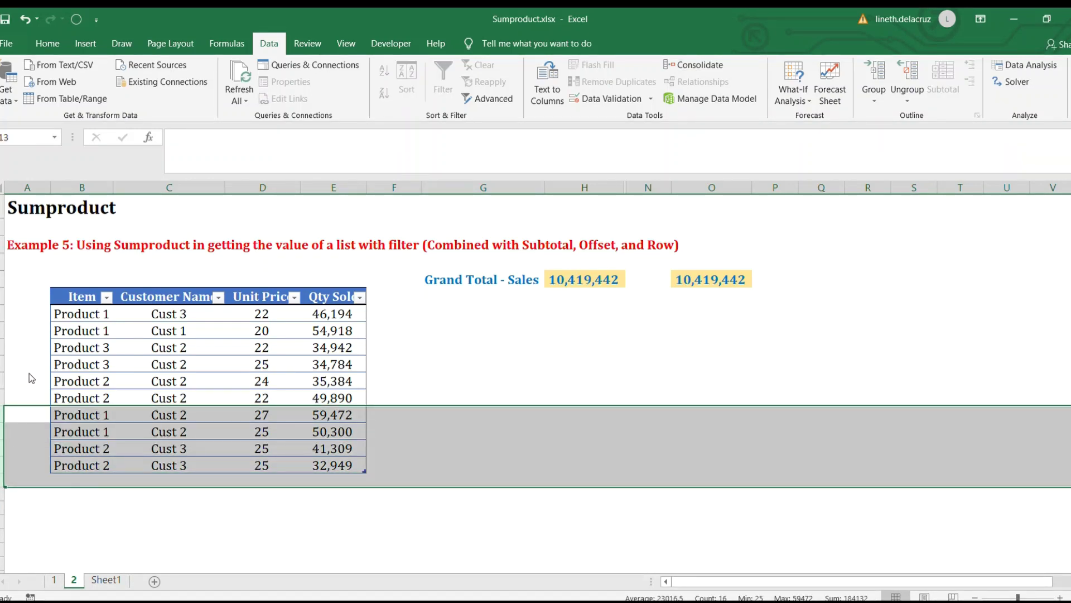
{"action": "key", "text": "ctrl+9"}
{"action": "left_click", "coordinate": [148, 392]}
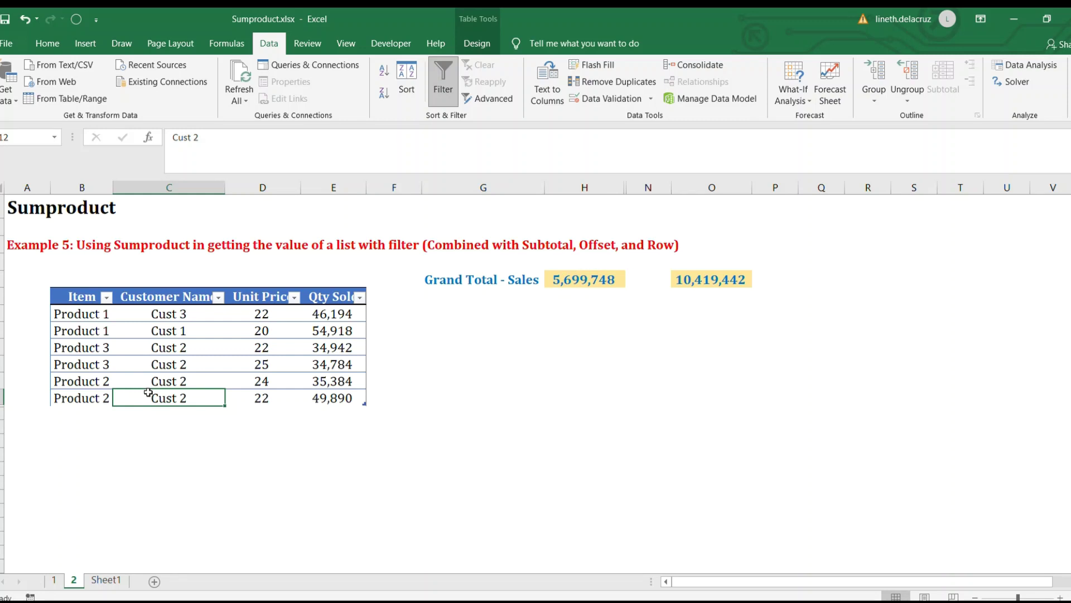
{"action": "key", "text": "shift+space"}
{"action": "key", "text": "shift+Down"}
{"action": "key", "text": "ctrl+shift+9"}
{"action": "left_click", "coordinate": [524, 344]}
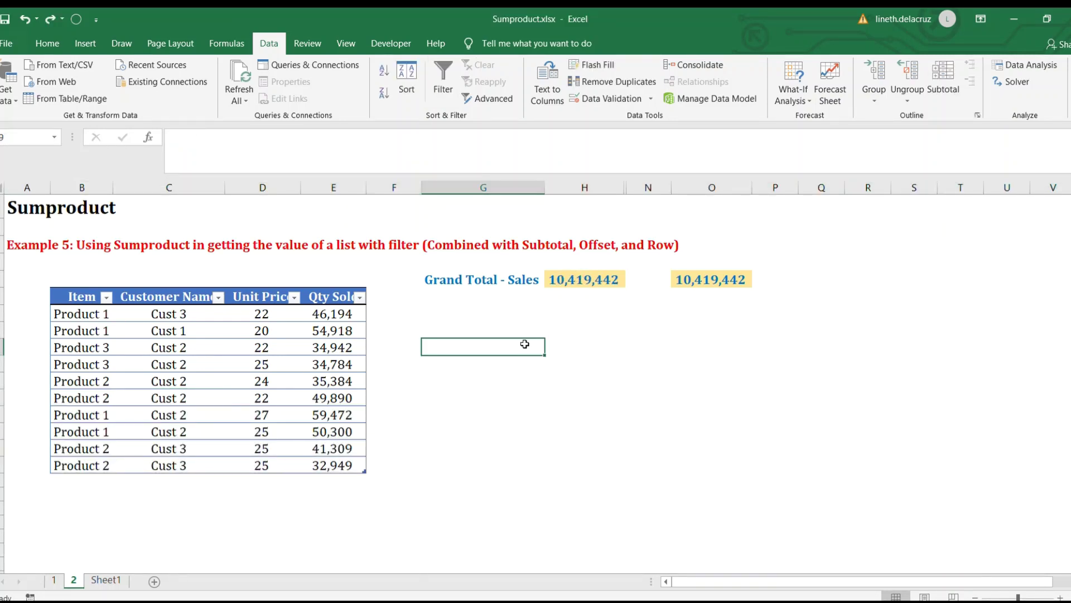